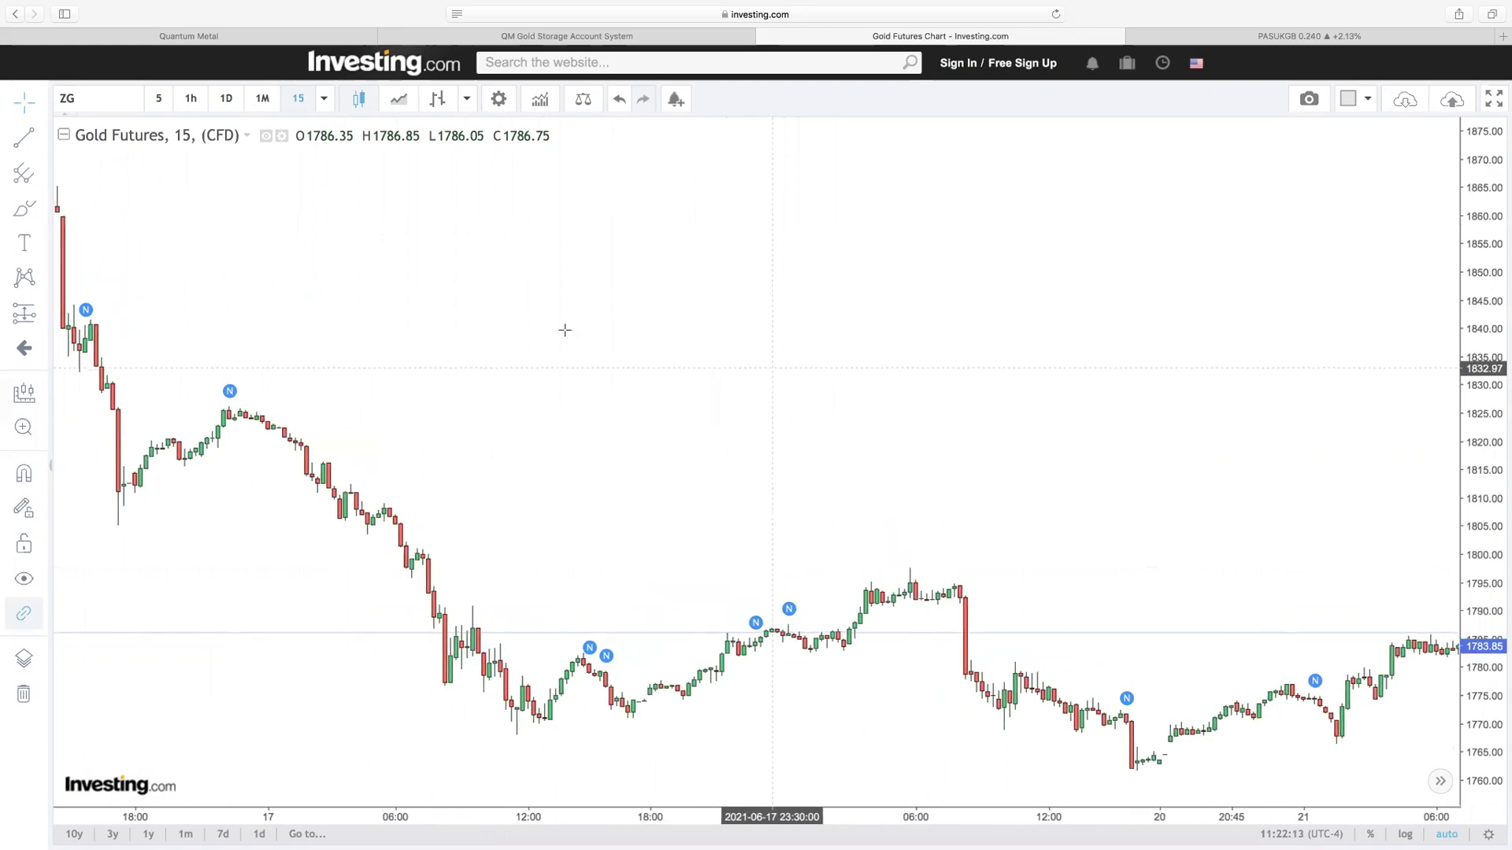
Step: Pan the Gold Futures chart and scroll it rightward through the bars
{"action": "left_click_drag", "start_coordinate": [591, 333], "coordinate": [677, 342]}
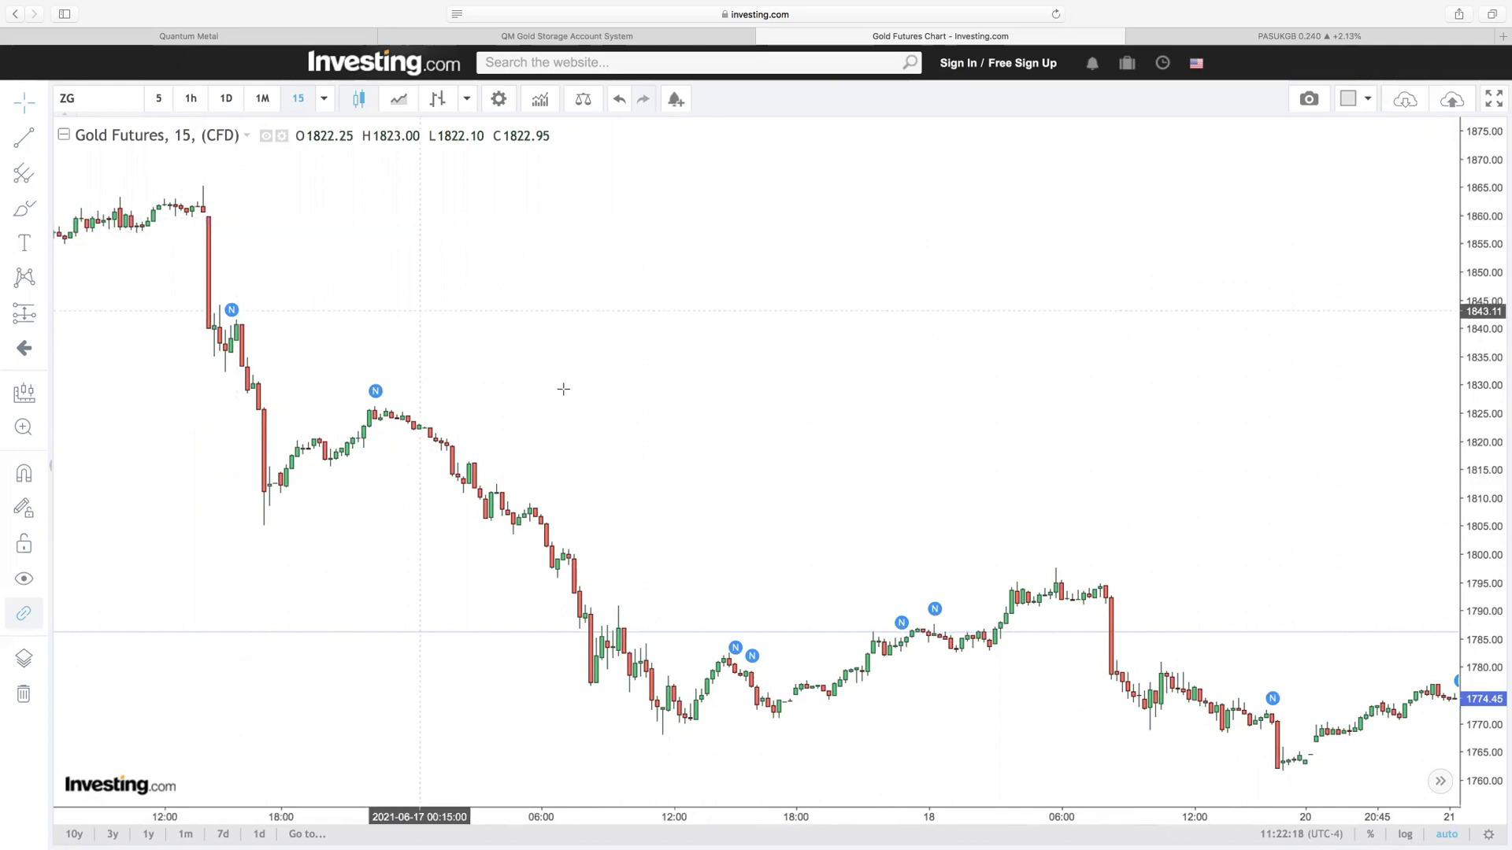
{"action": "scroll", "coordinate": [675, 382], "scroll_direction": "right", "scroll_amount": 10}
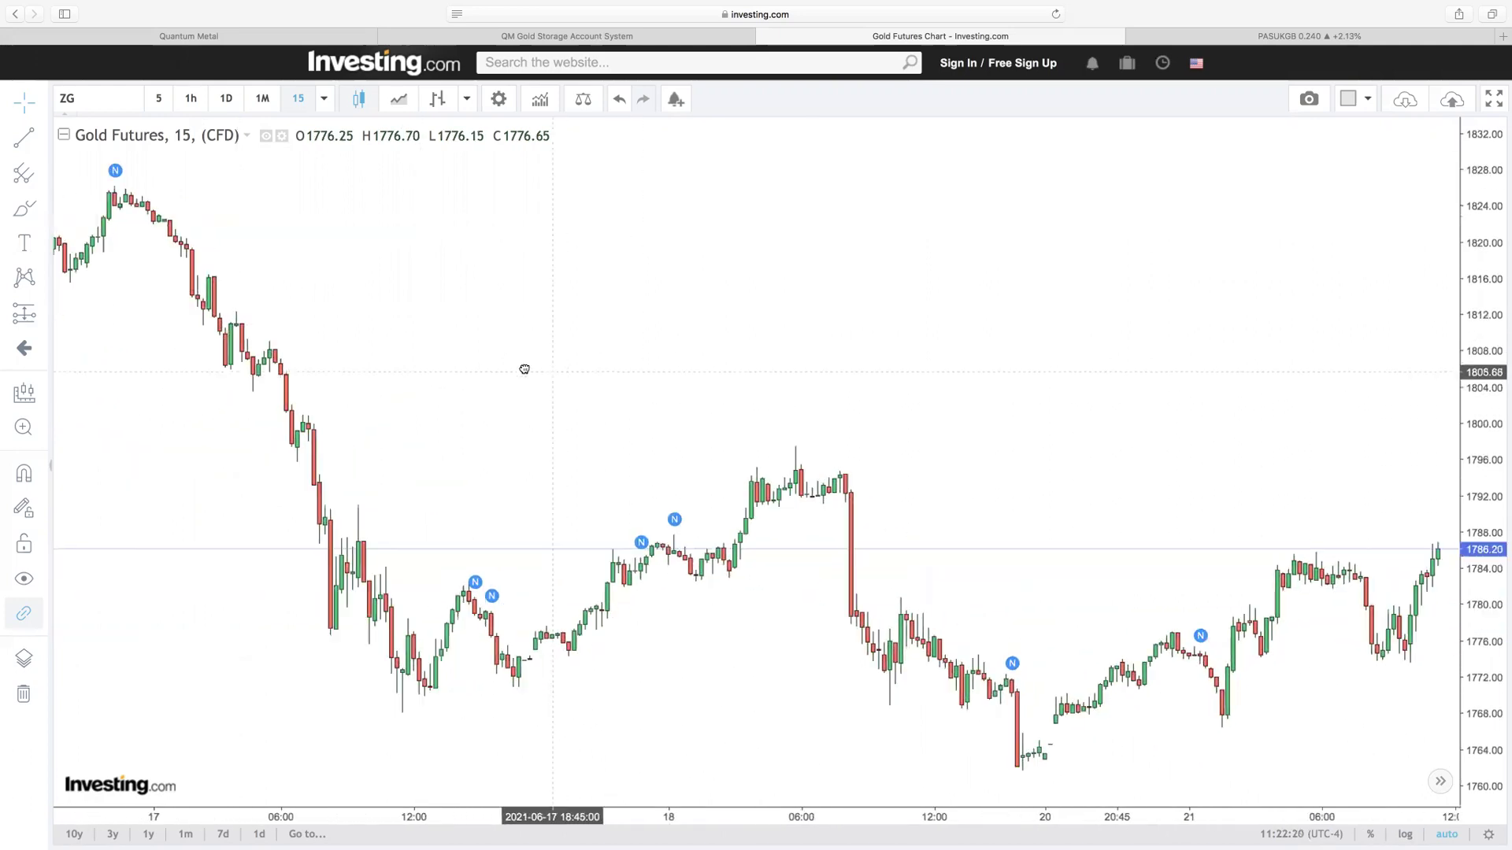
{"action": "scroll", "coordinate": [714, 363], "scroll_direction": "right", "scroll_amount": 2}
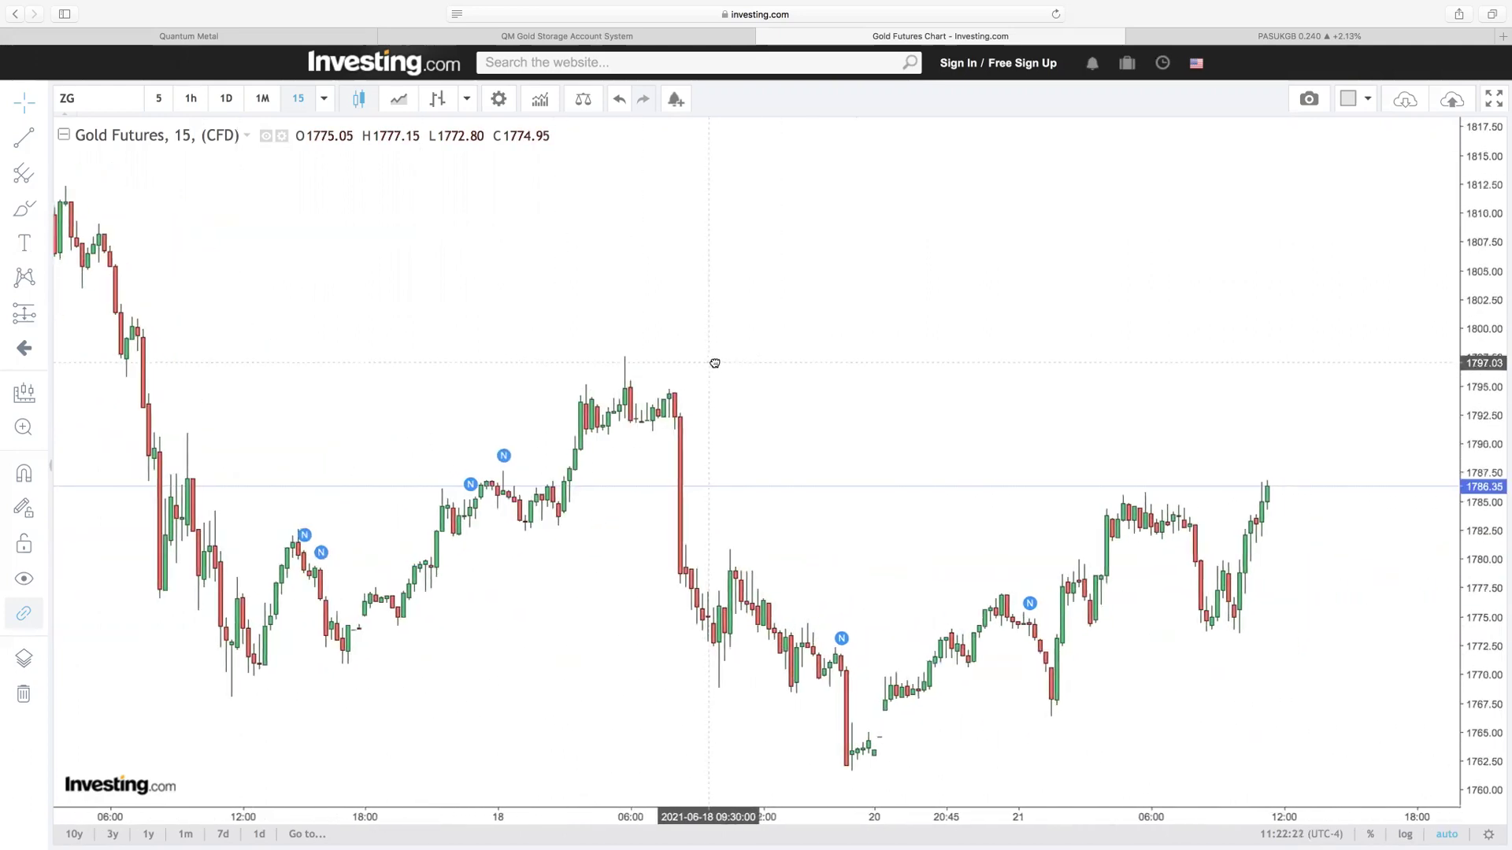
{"action": "scroll", "coordinate": [732, 361], "scroll_direction": "right", "scroll_amount": 2}
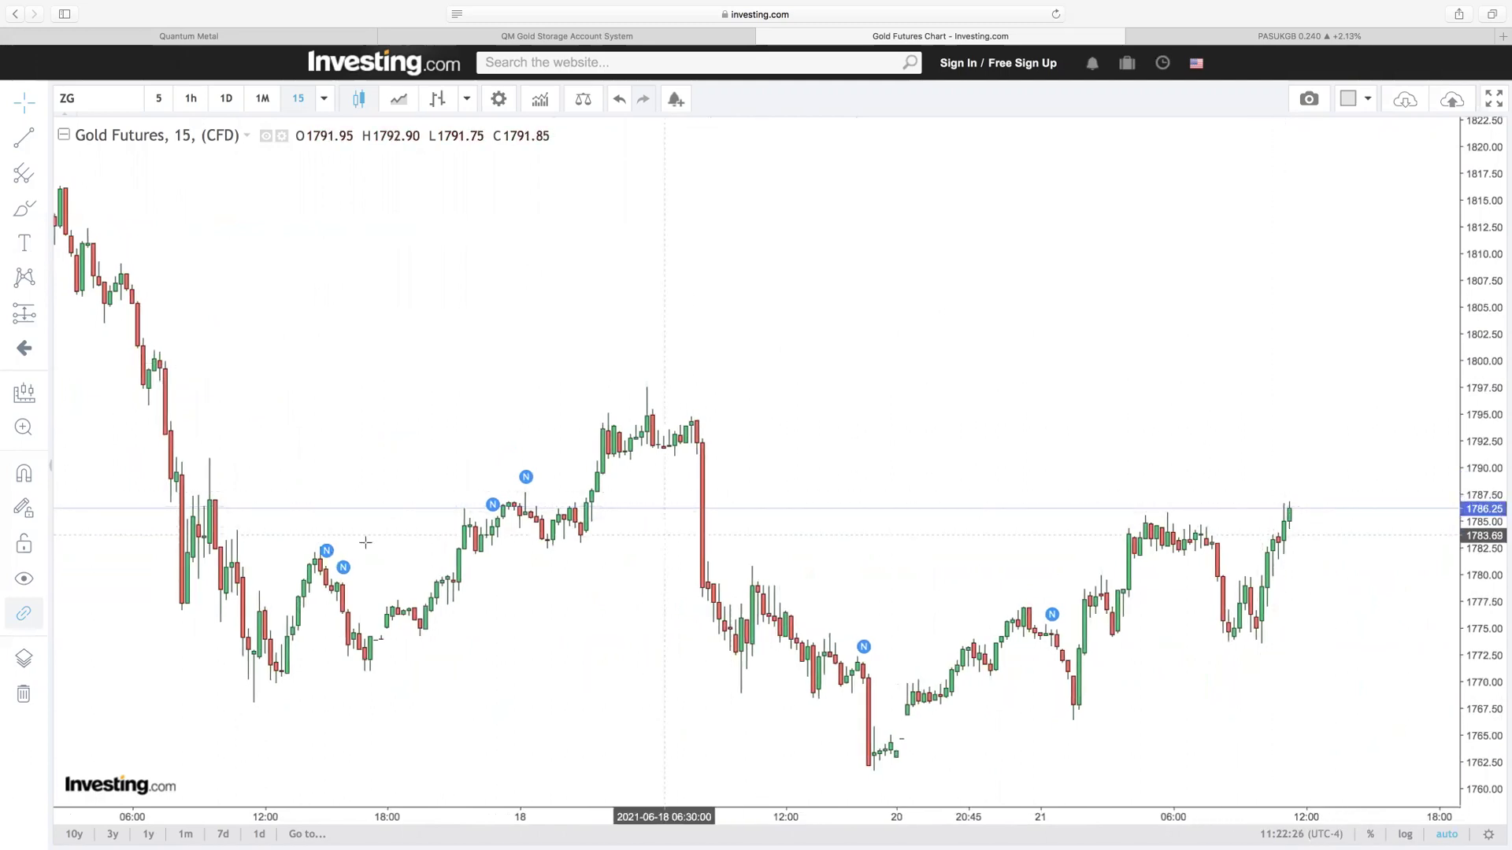
Step: Bring the latest candles and empty future time into view, then switch to the PASUKGB tab
{"action": "mouse_move", "coordinate": [328, 552]}
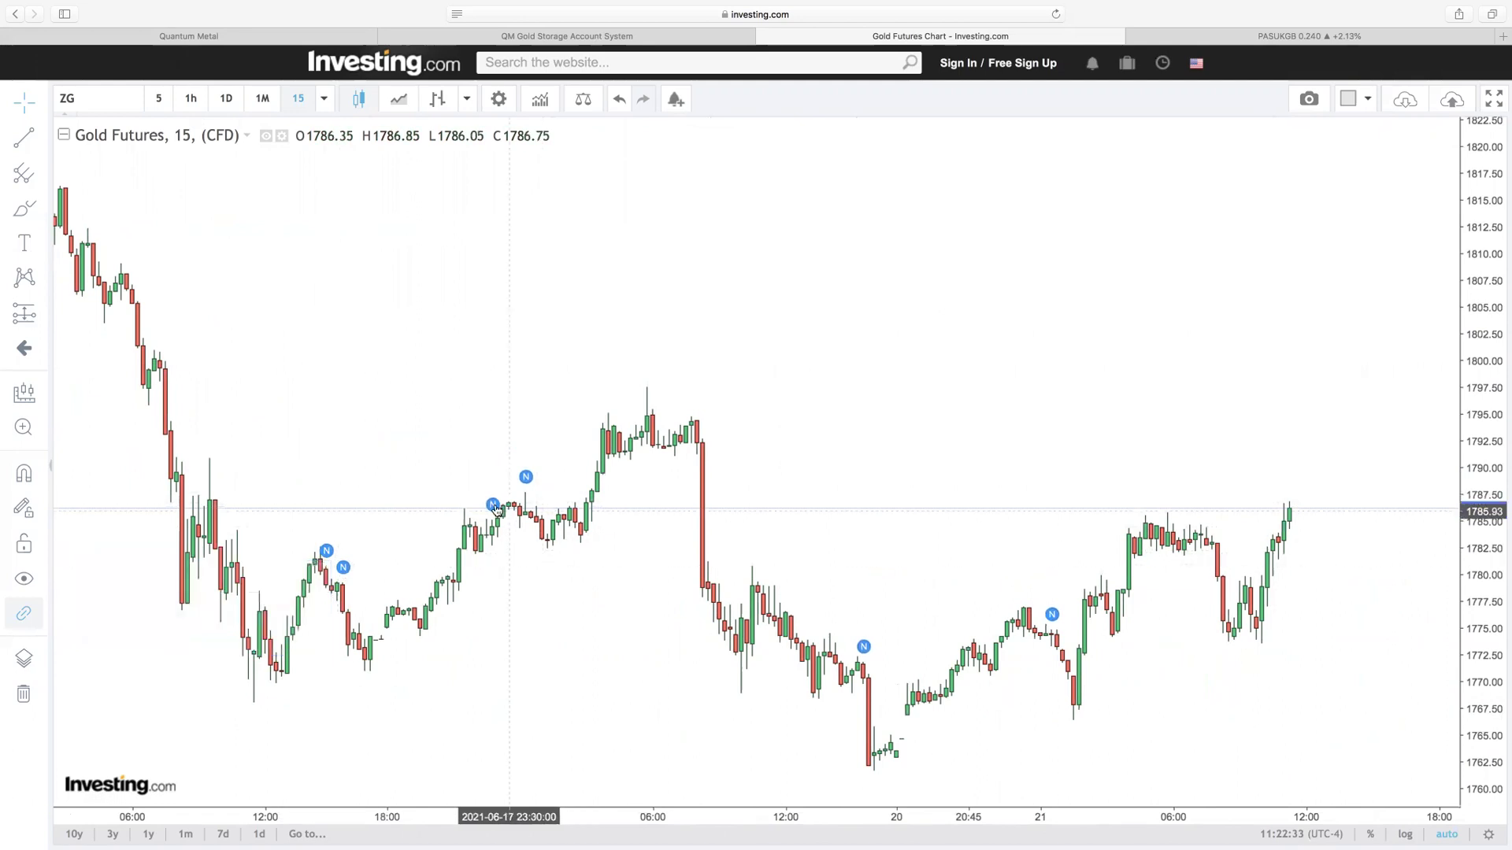
{"action": "mouse_move", "coordinate": [493, 506]}
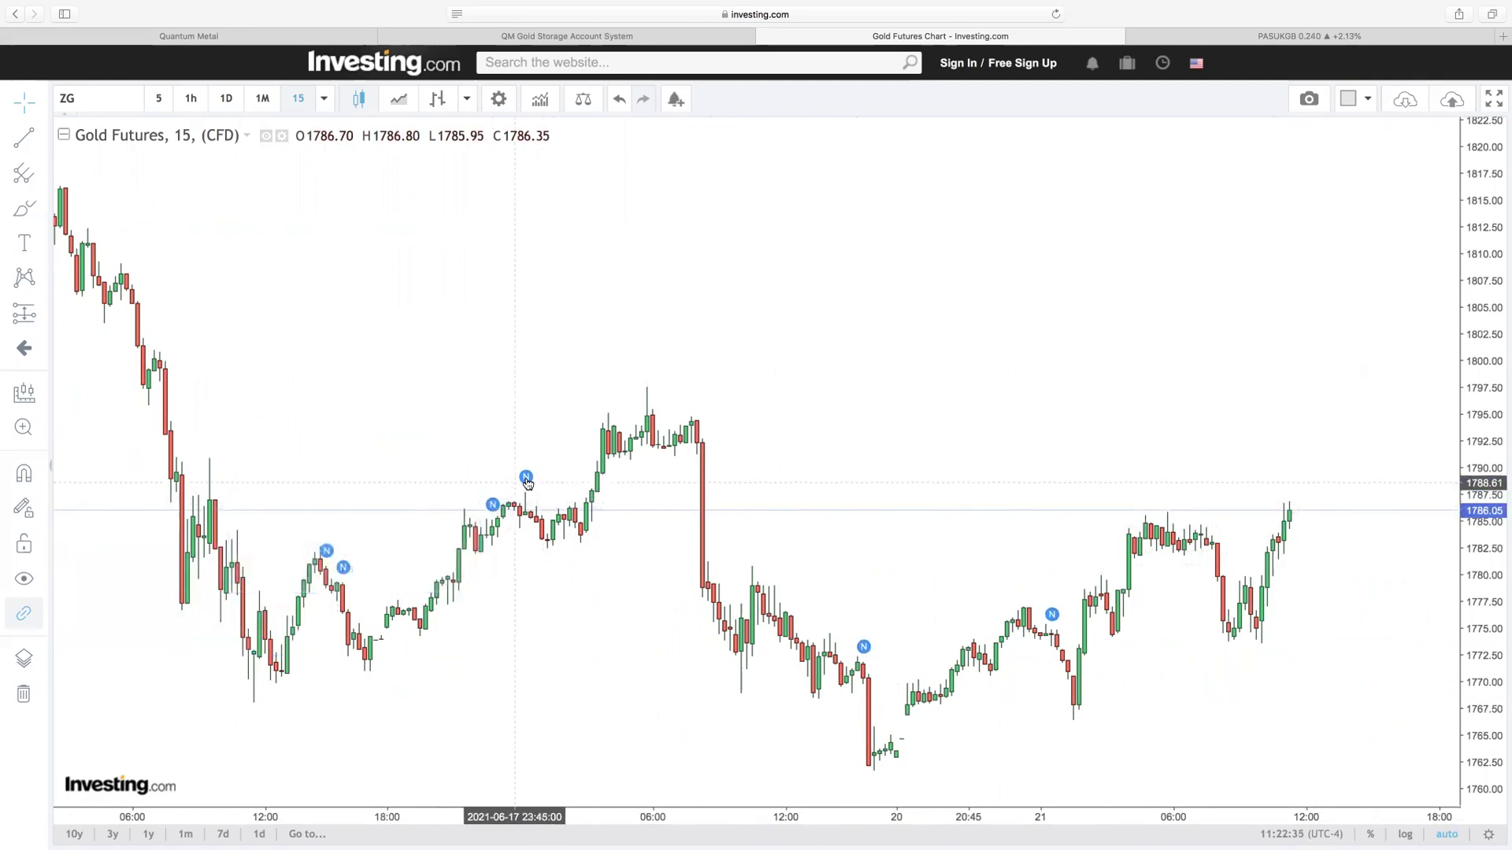
{"action": "mouse_move", "coordinate": [527, 482]}
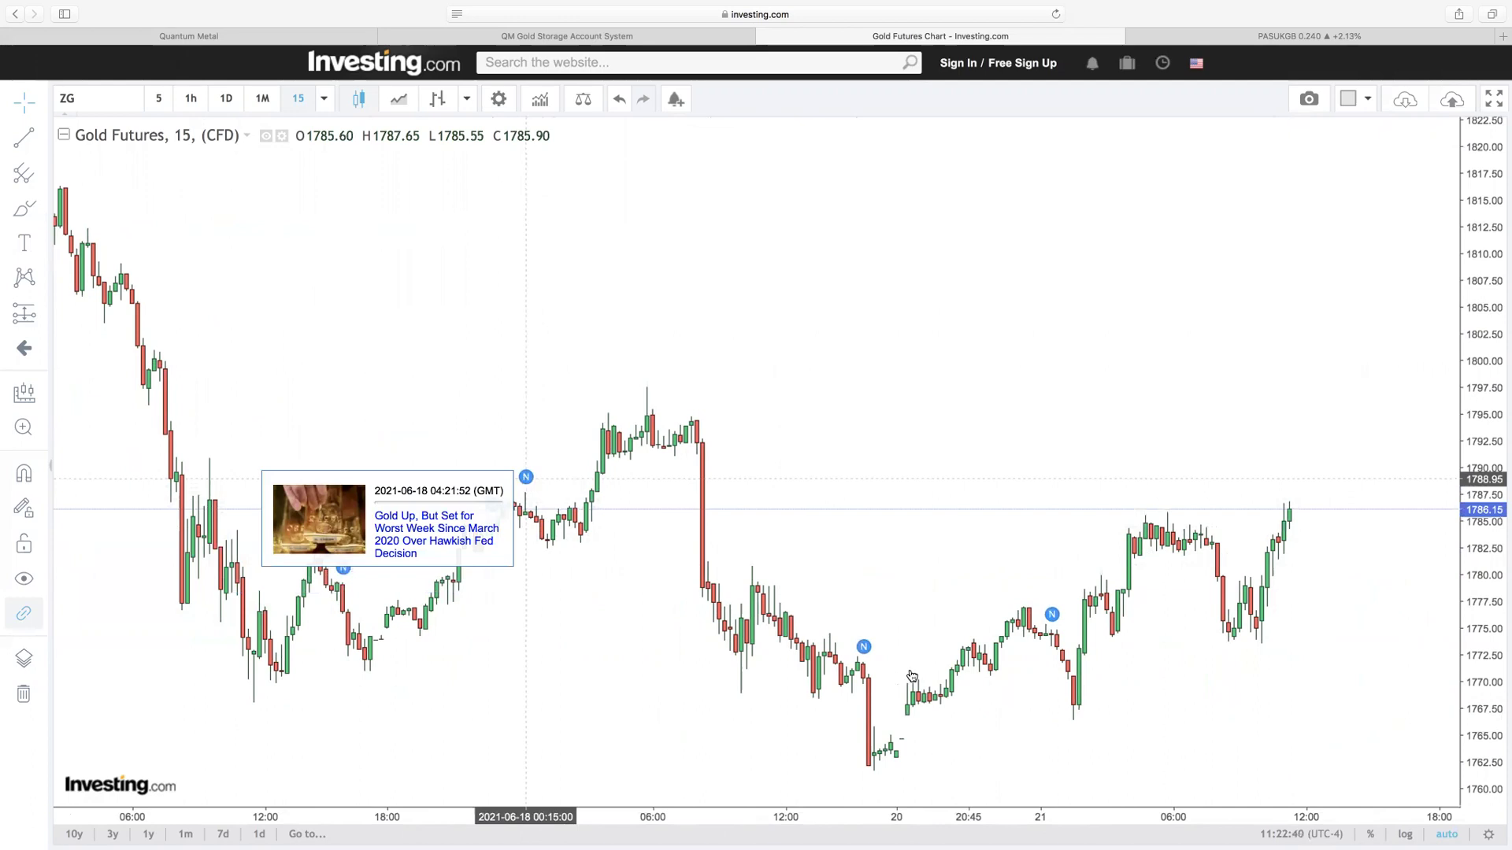
{"action": "mouse_move", "coordinate": [864, 652]}
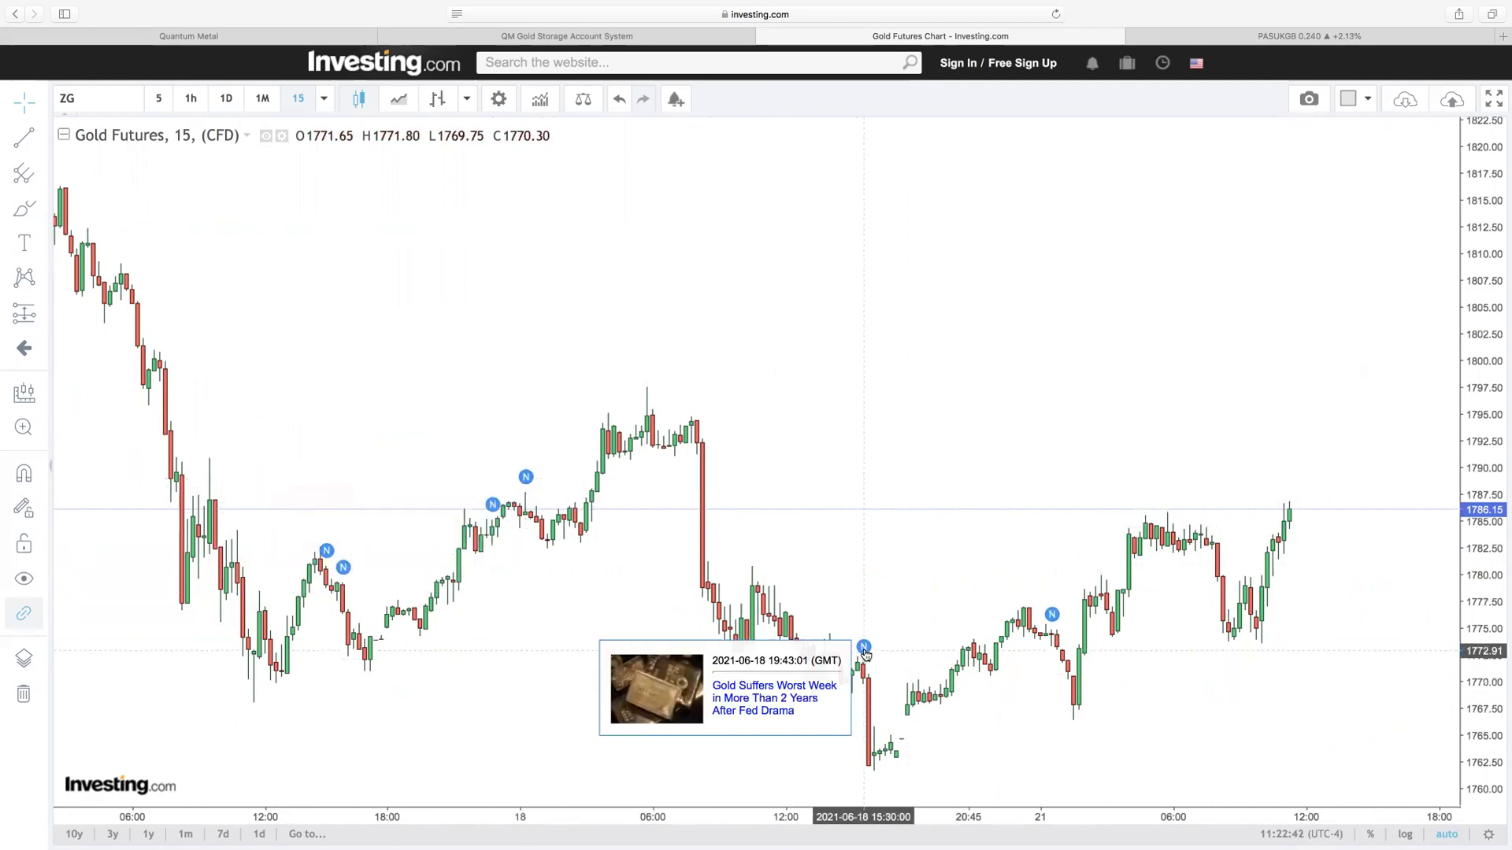
{"action": "mouse_move", "coordinate": [1052, 617]}
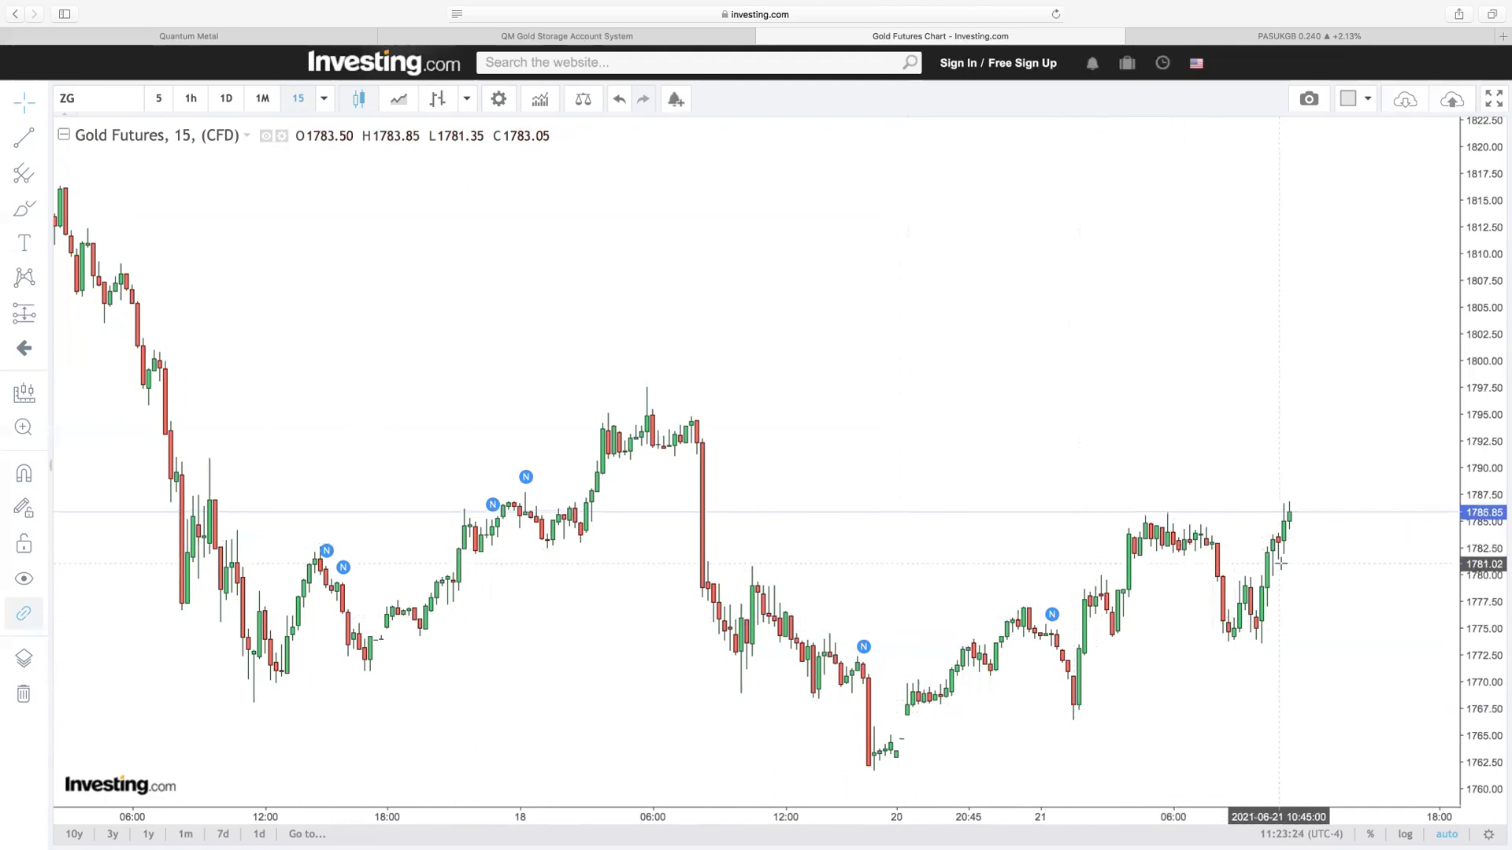
{"action": "left_click_drag", "start_coordinate": [938, 385], "coordinate": [694, 415]}
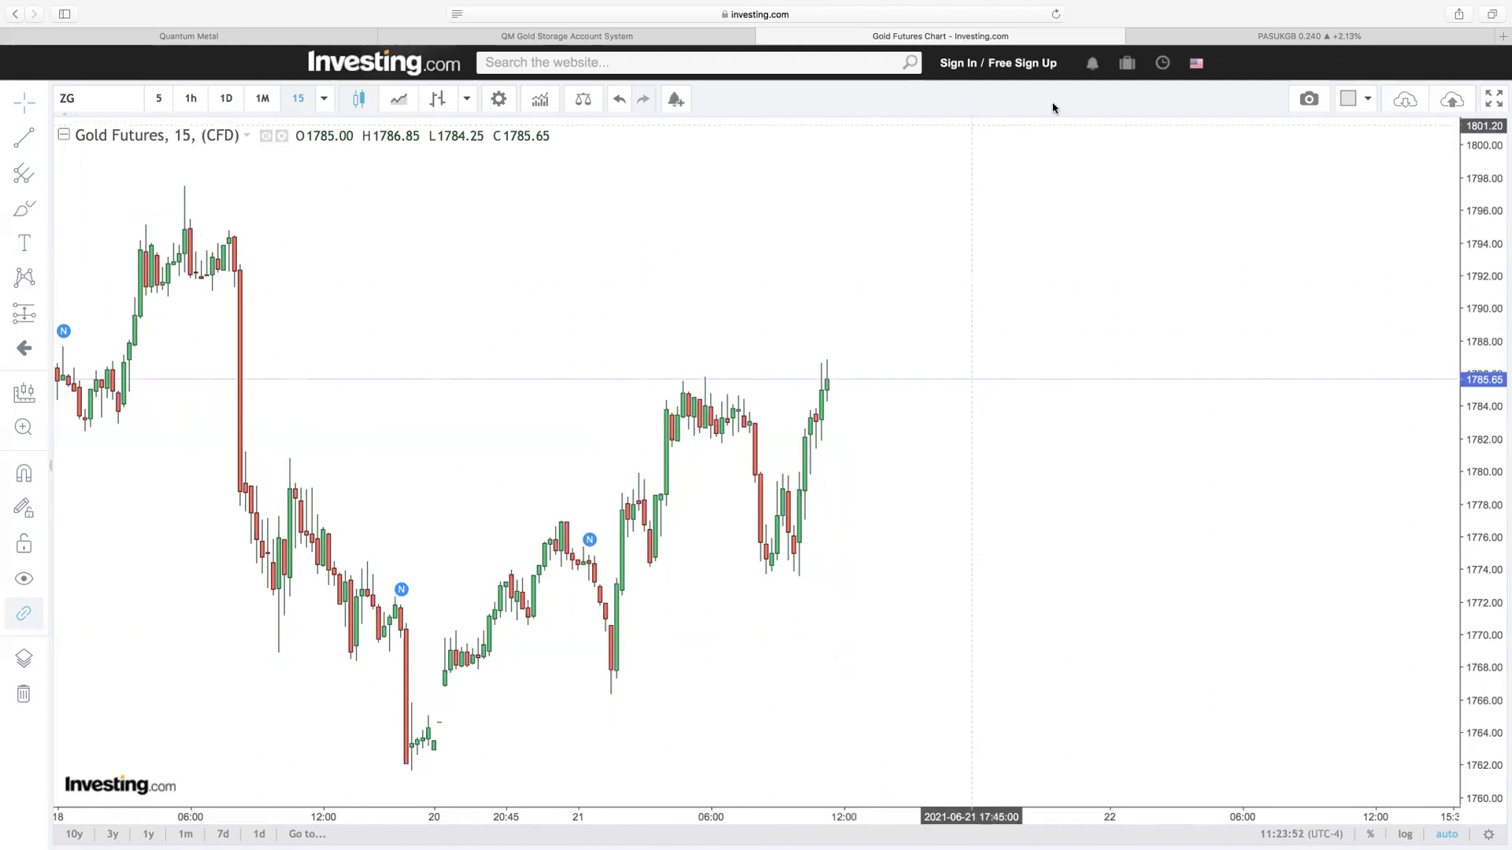
{"action": "left_click", "coordinate": [1250, 37]}
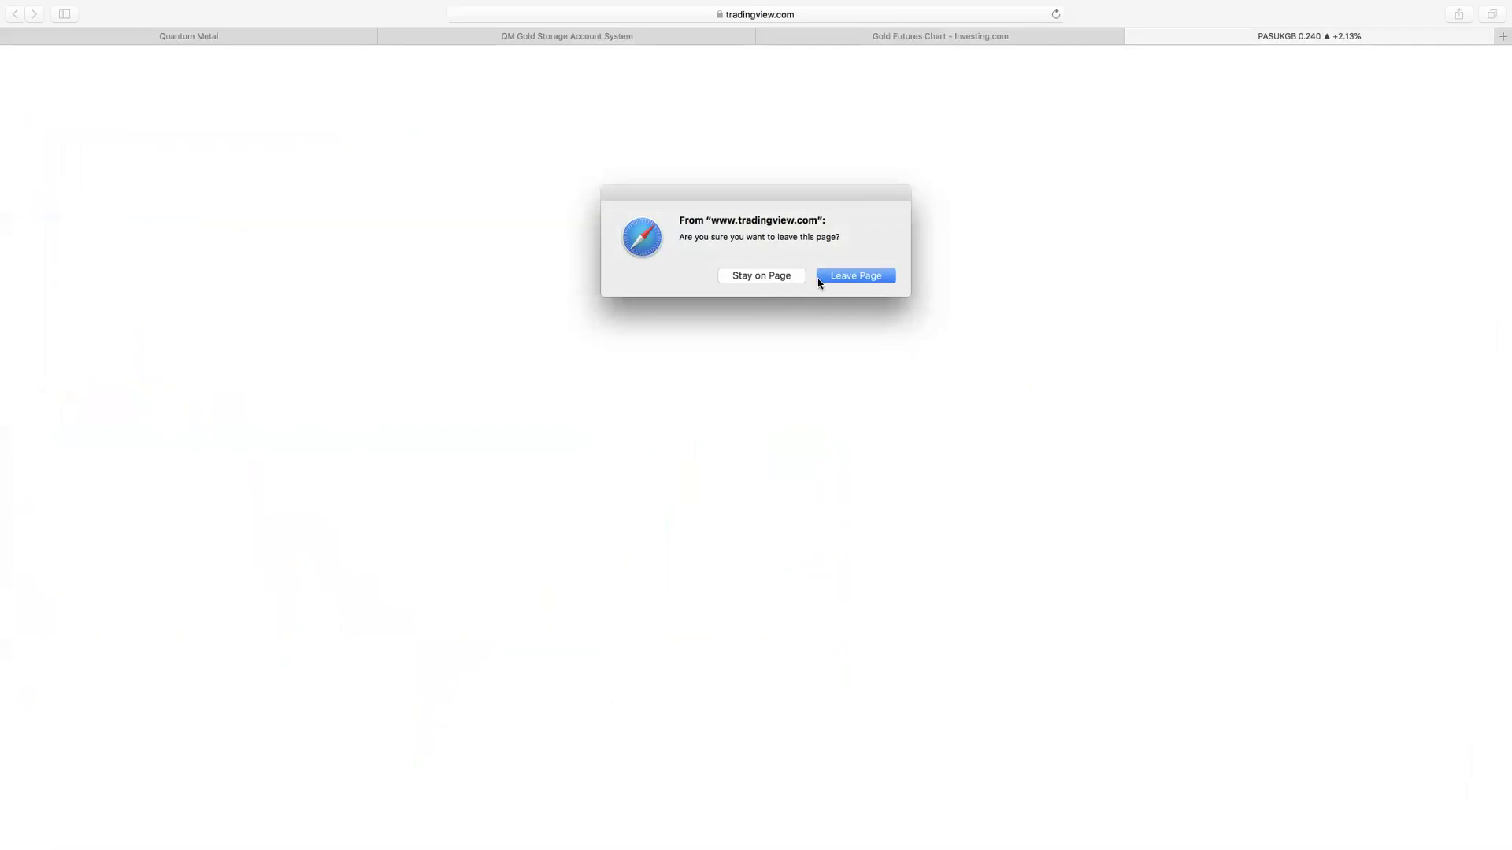
Step: Close the TradingView PASUKGB tab, confirming Leave Page, and enter quantummetal.com in a new tab
{"action": "left_click", "coordinate": [789, 280]}
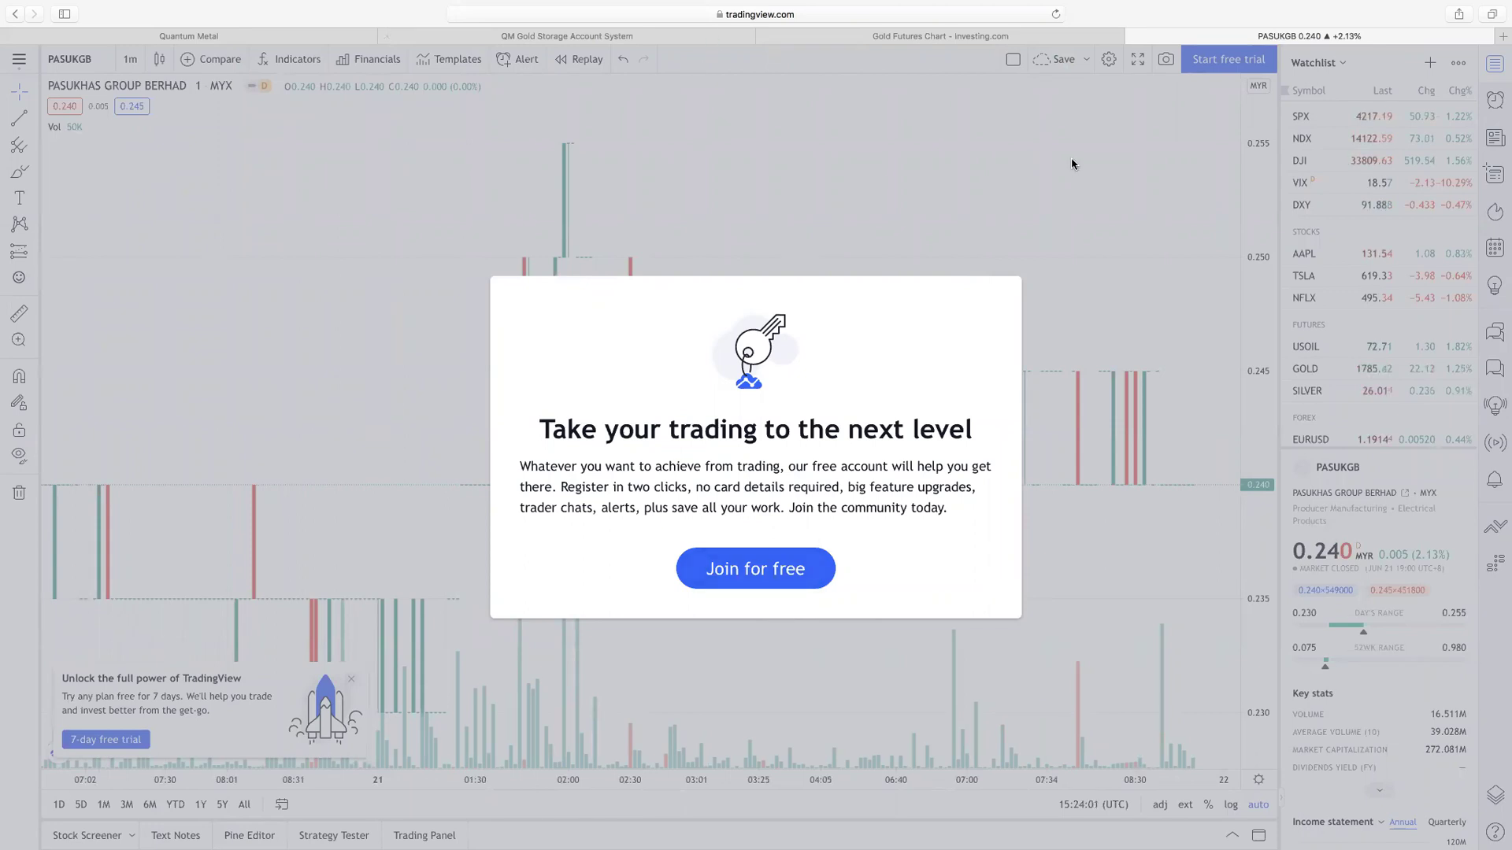
{"action": "left_click", "coordinate": [1132, 36]}
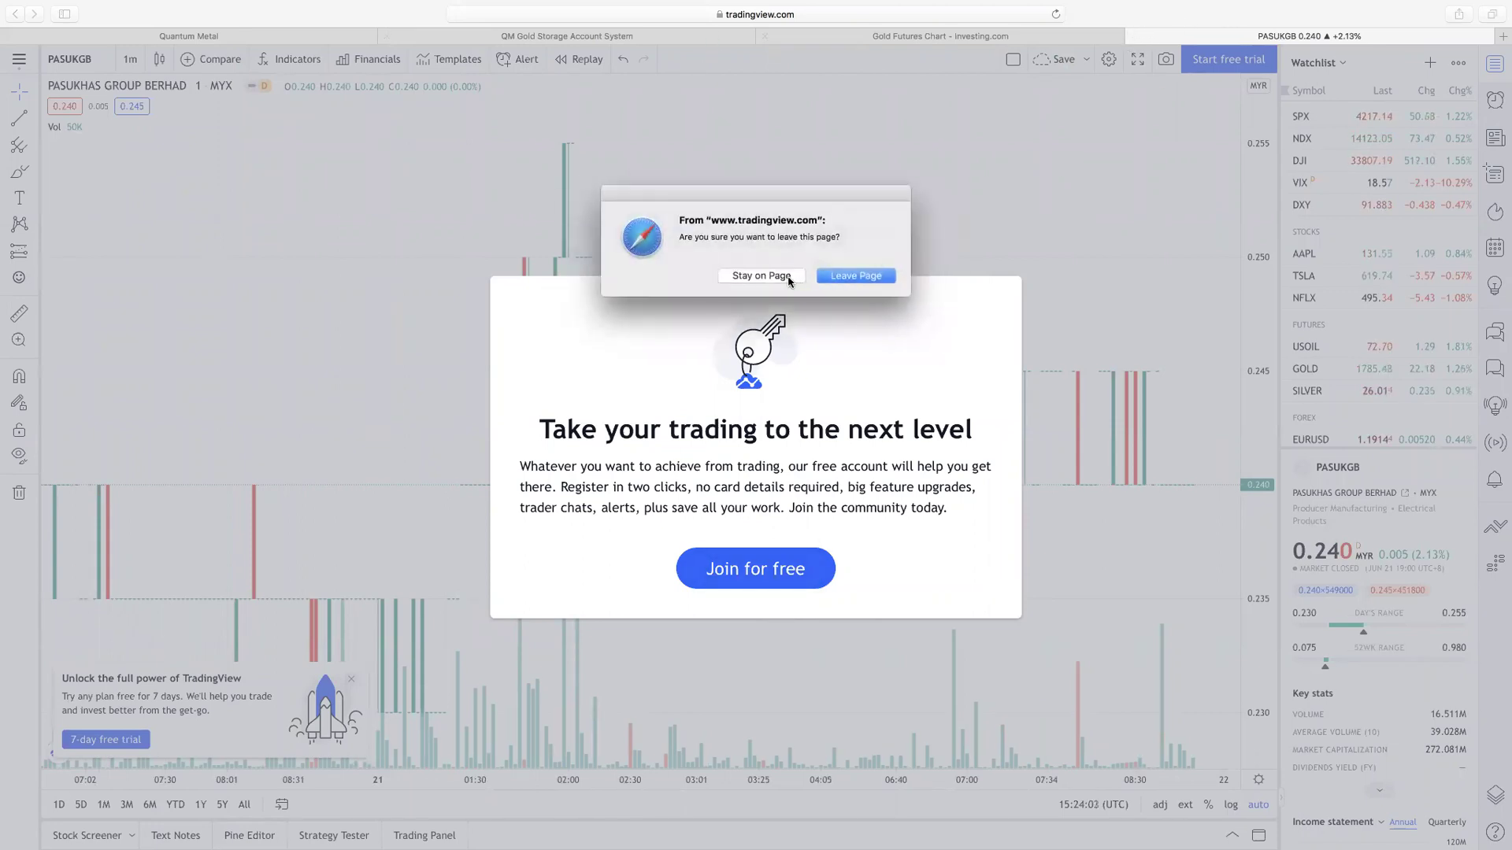
{"action": "left_click", "coordinate": [846, 276]}
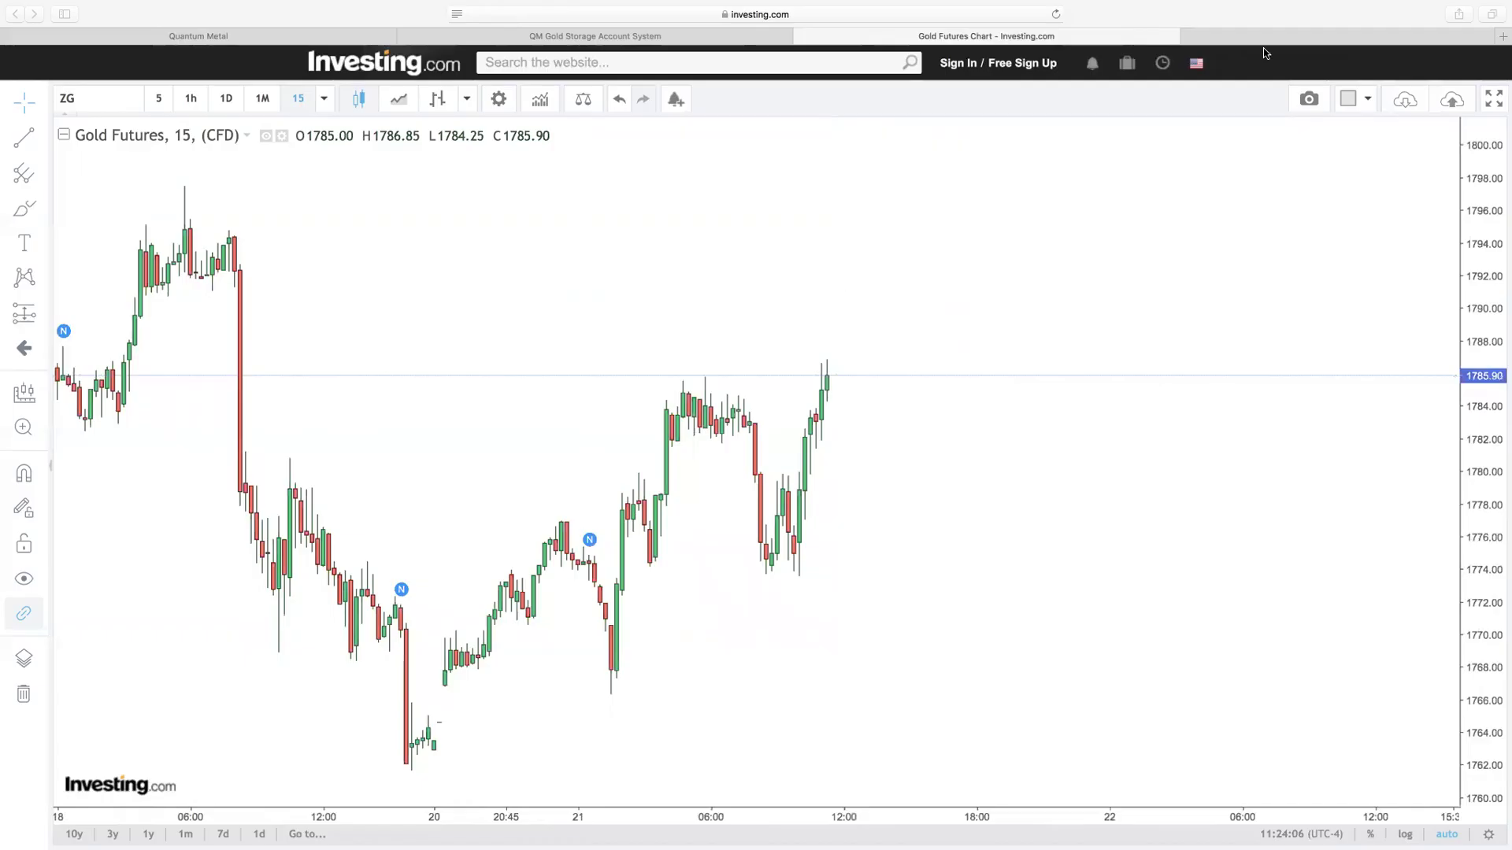
{"action": "left_click", "coordinate": [1502, 36]}
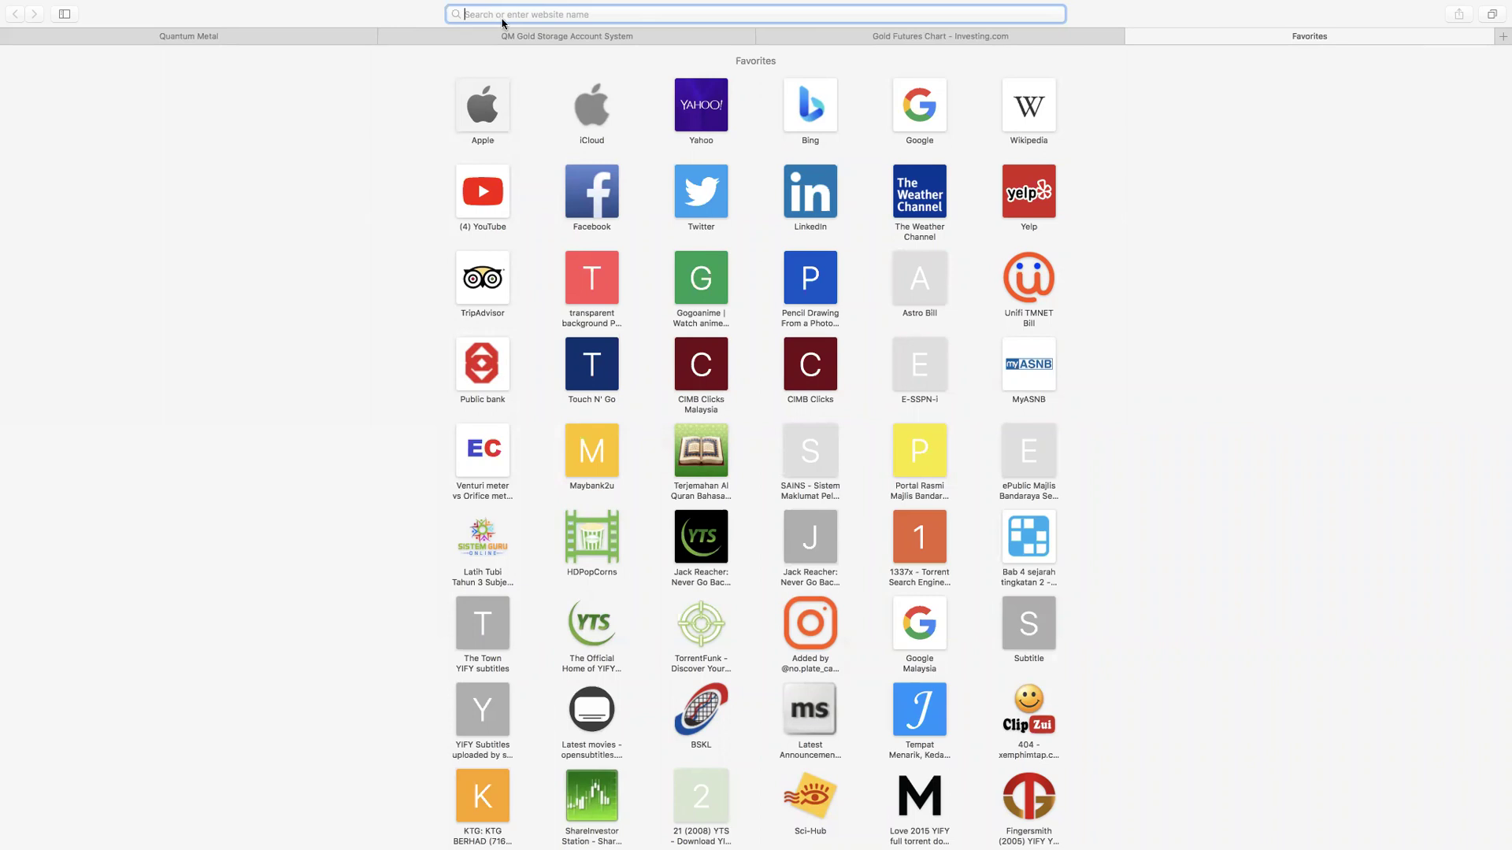
{"action": "type", "text": "quantu"}
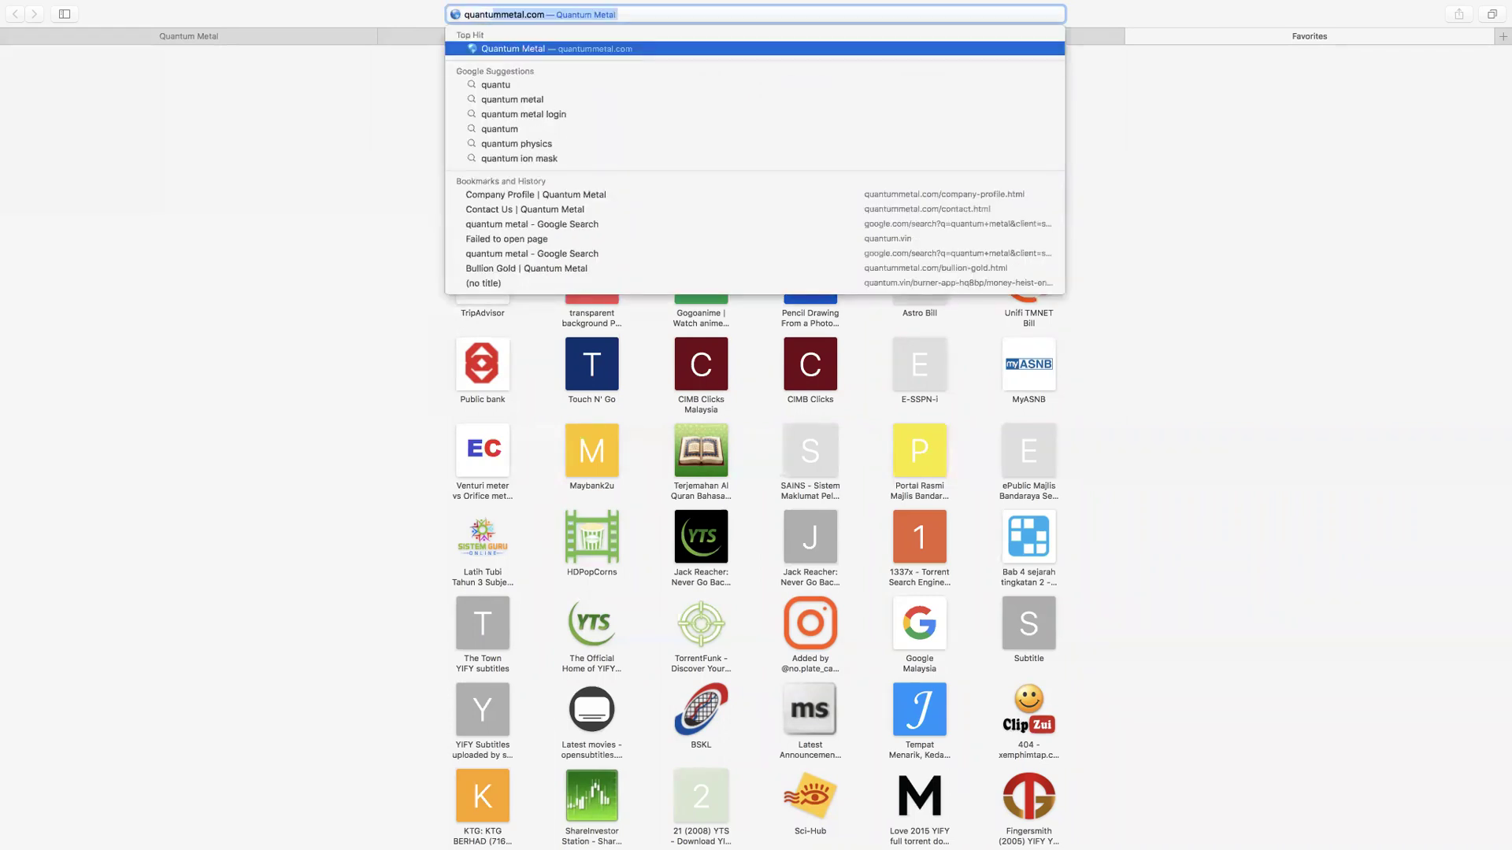
{"action": "type", "text": "mmetal.com"}
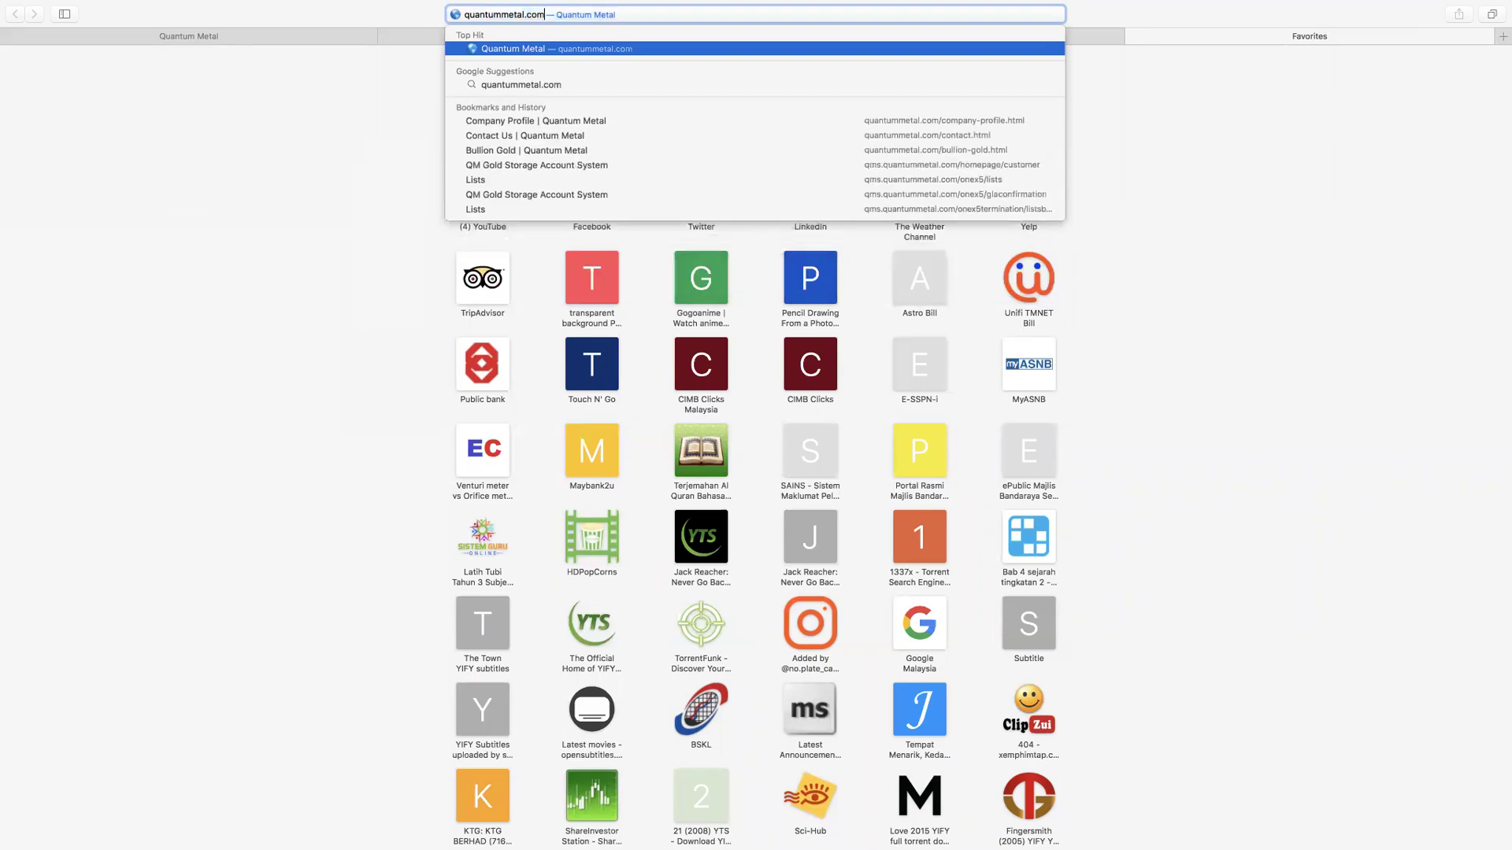
Step: Load quantummetal.com, dismiss the IMPORTANT notice, and highlight the LME price of USD 57.20 per gram
{"action": "key", "text": "Return"}
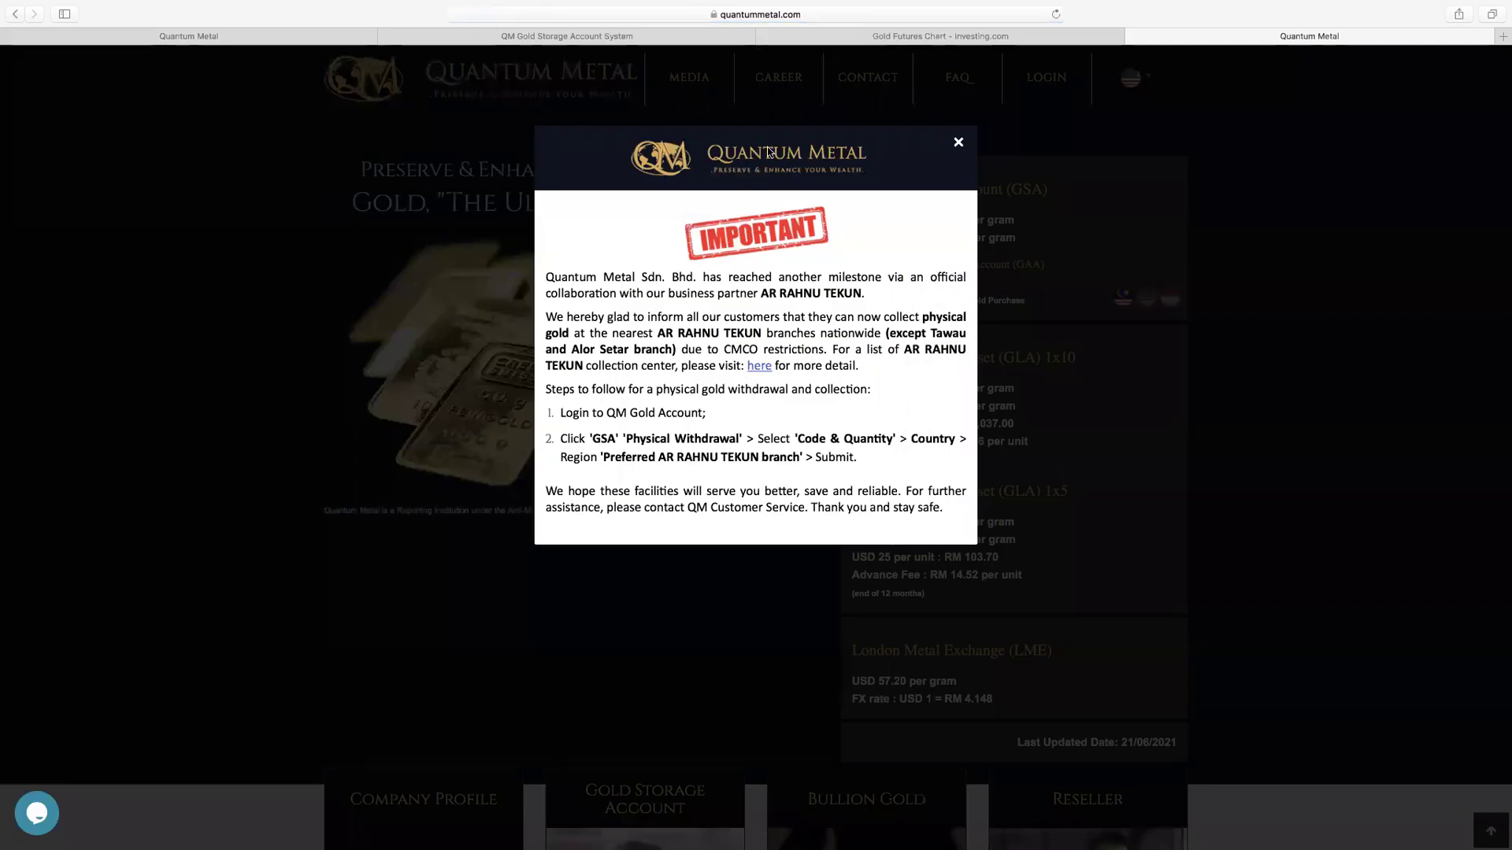
{"action": "left_click", "coordinate": [959, 143]}
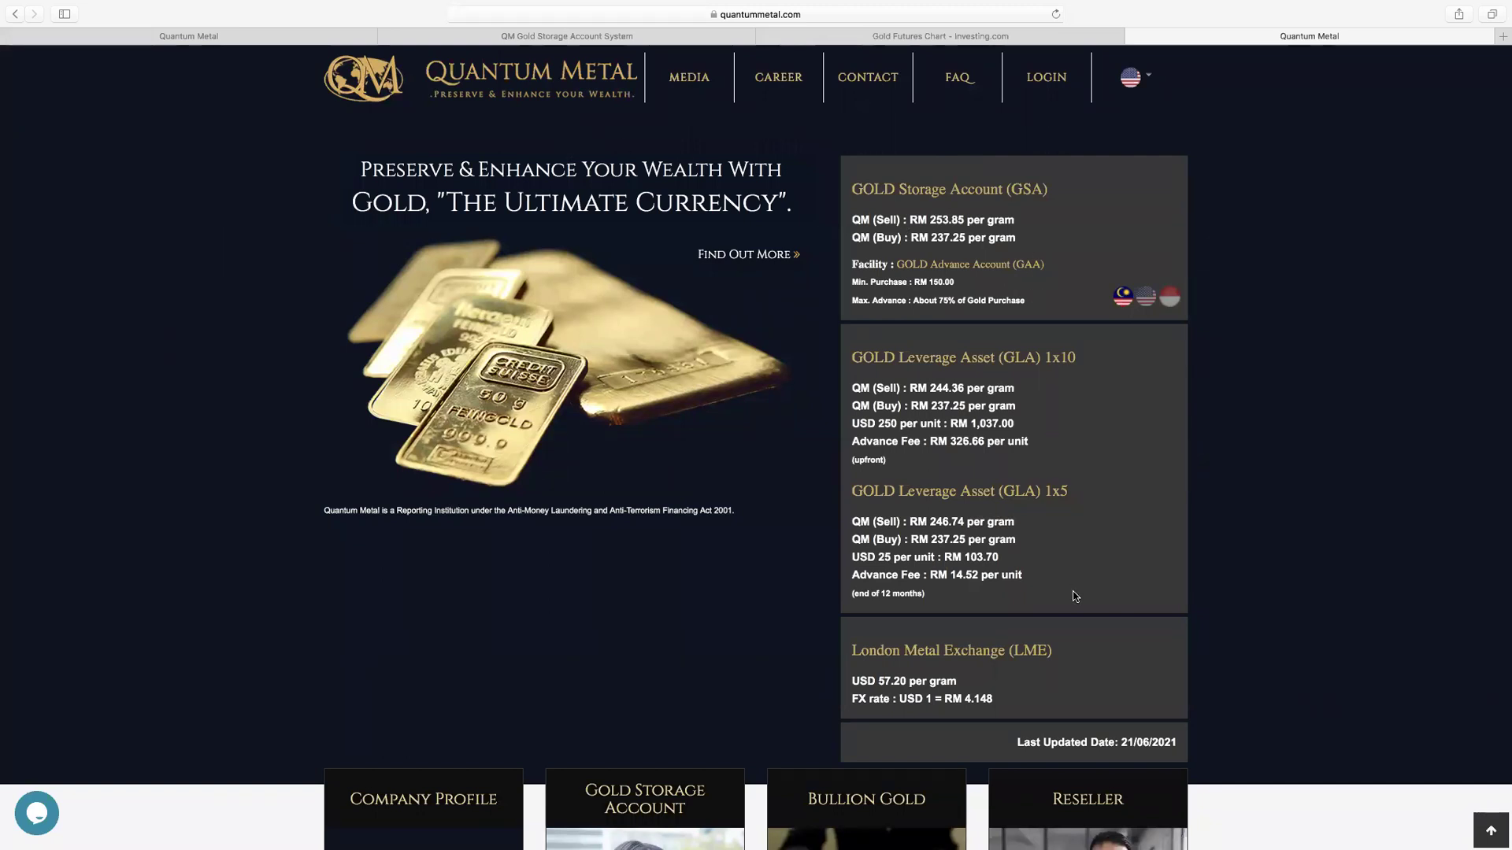
{"action": "left_click_drag", "start_coordinate": [958, 682], "coordinate": [851, 682]}
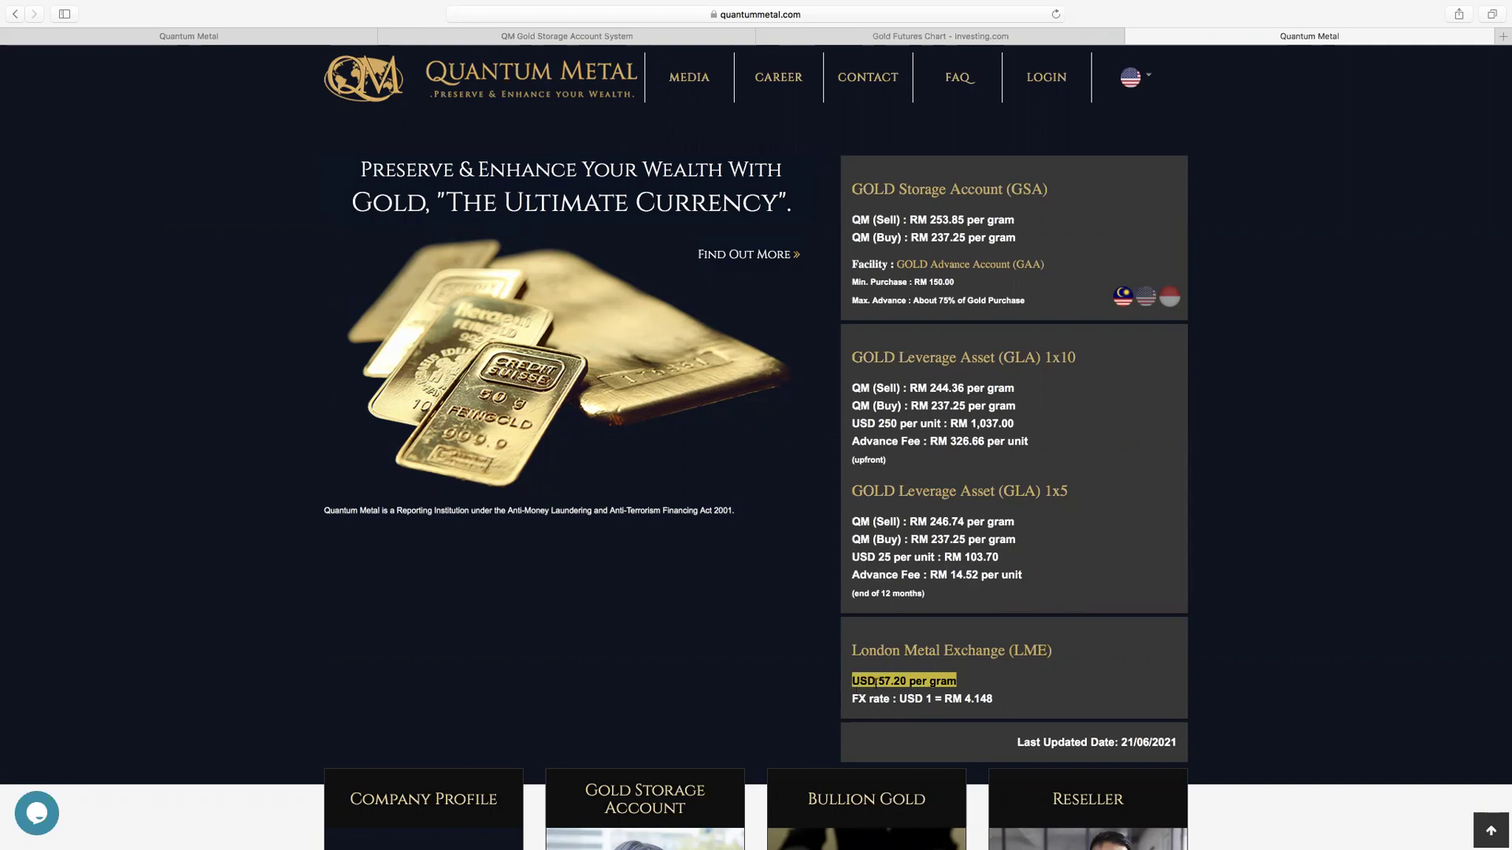
Step: Highlight the USD to RM exchange rate and the LME price again, then return to the Investing.com chart
{"action": "left_click", "coordinate": [975, 701]}
{"action": "left_click_drag", "start_coordinate": [992, 700], "coordinate": [859, 700]}
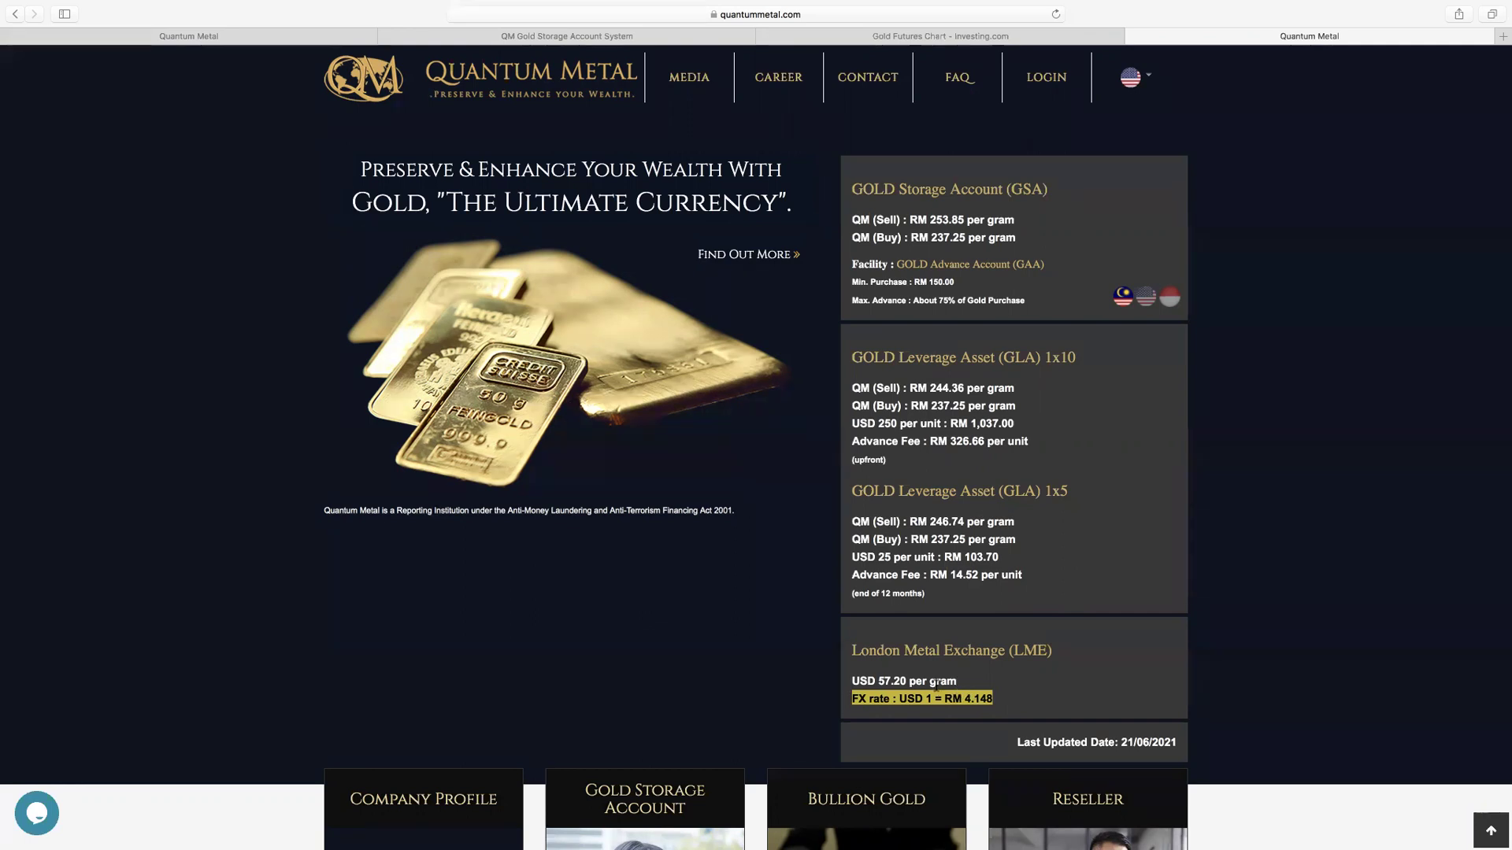
{"action": "left_click_drag", "start_coordinate": [958, 682], "coordinate": [853, 682]}
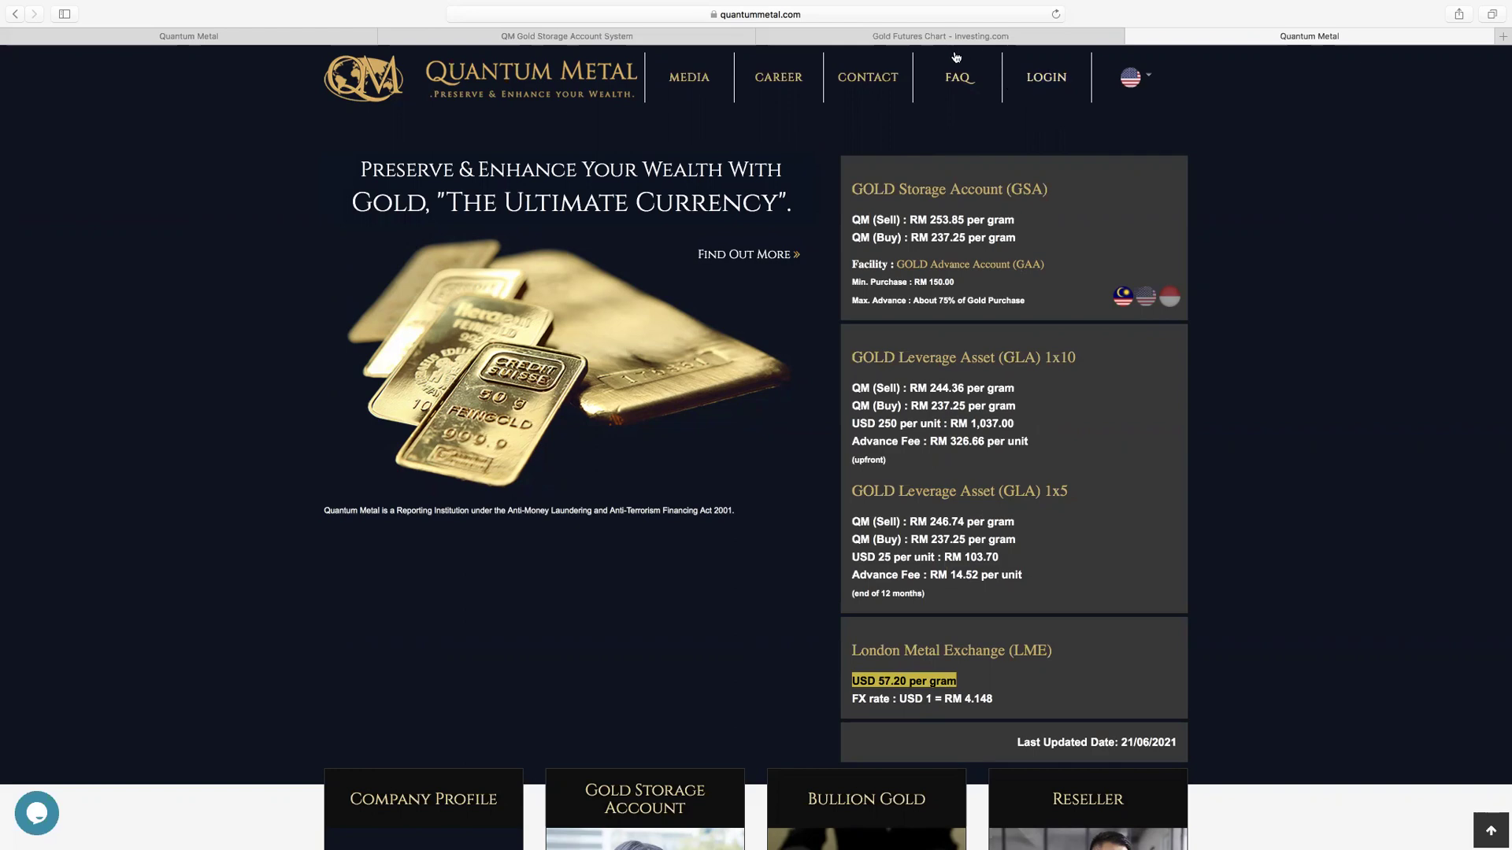
{"action": "left_click", "coordinate": [896, 40]}
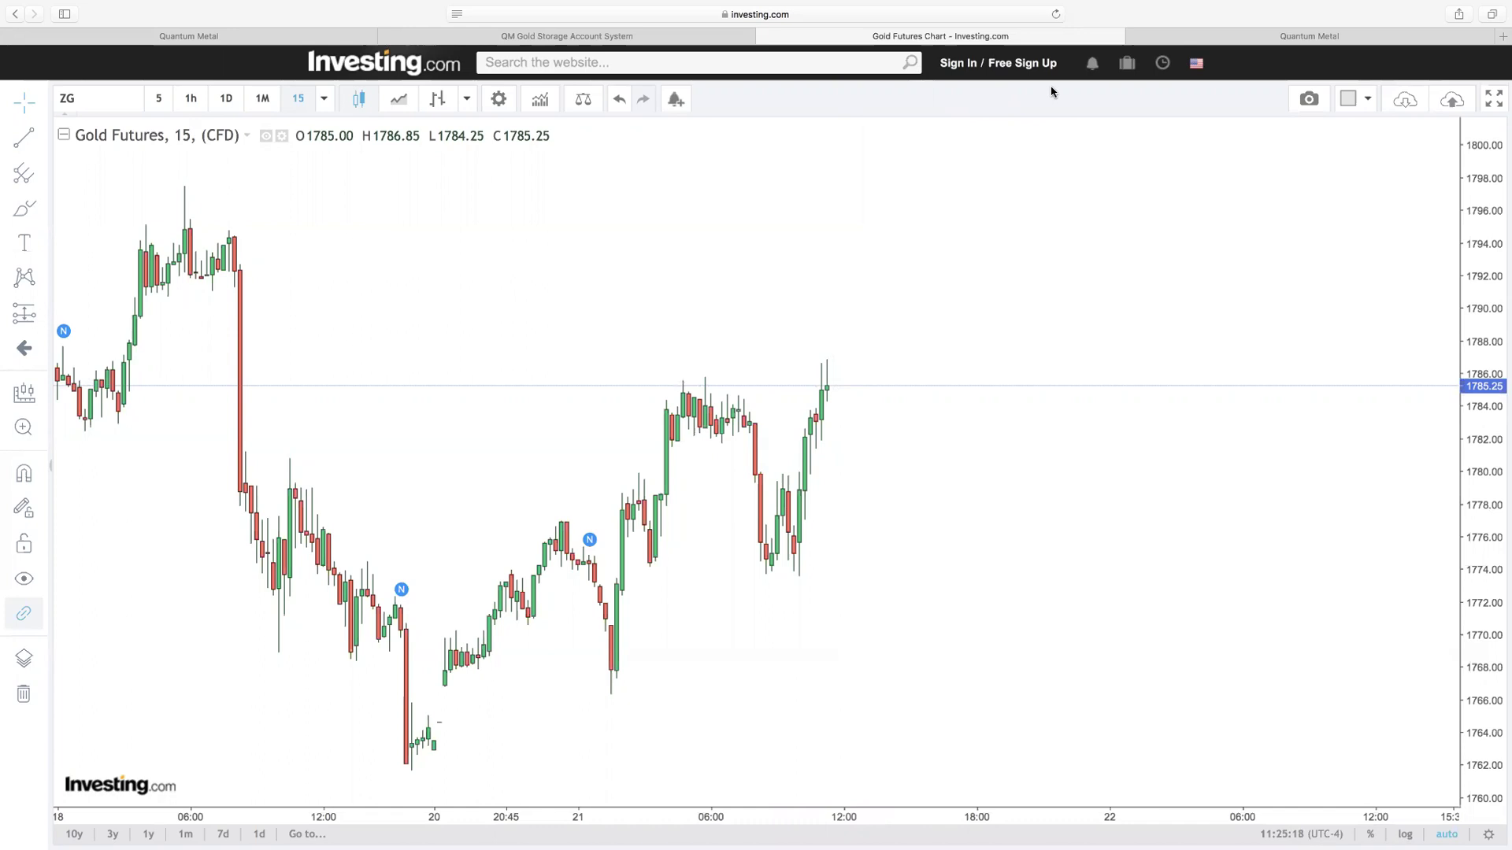
Step: Switch from the Investing.com chart to the Quantum Metal homepage showing LME USD 57.20 per gram
{"action": "left_click", "coordinate": [1255, 41]}
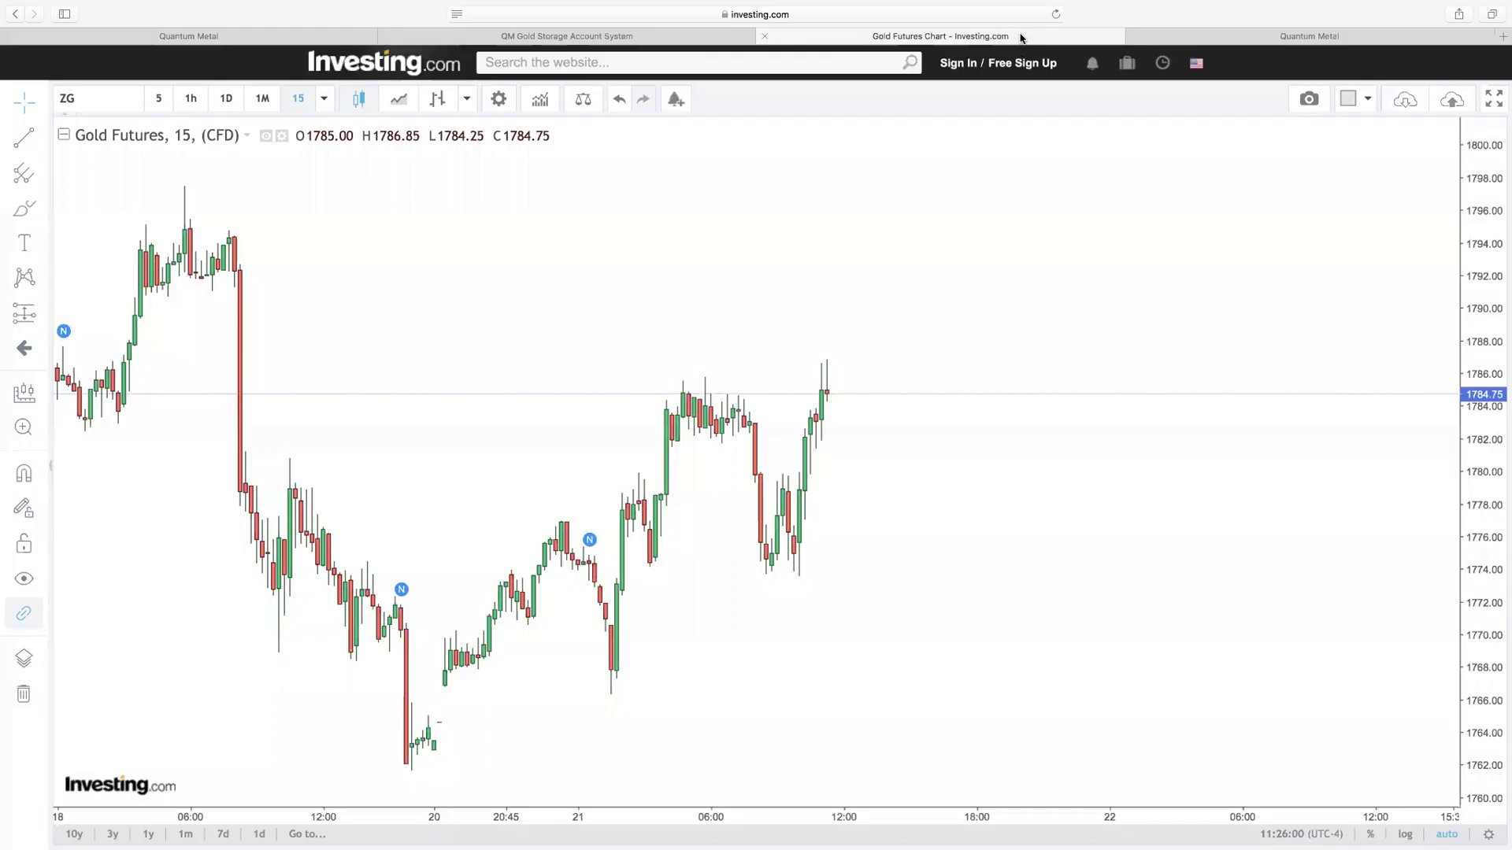
Step: Compare the gold chart with the homepage, highlighting GLA 1x10 sell RM 244.36 and buy RM 237.25
{"action": "left_click", "coordinate": [1020, 36]}
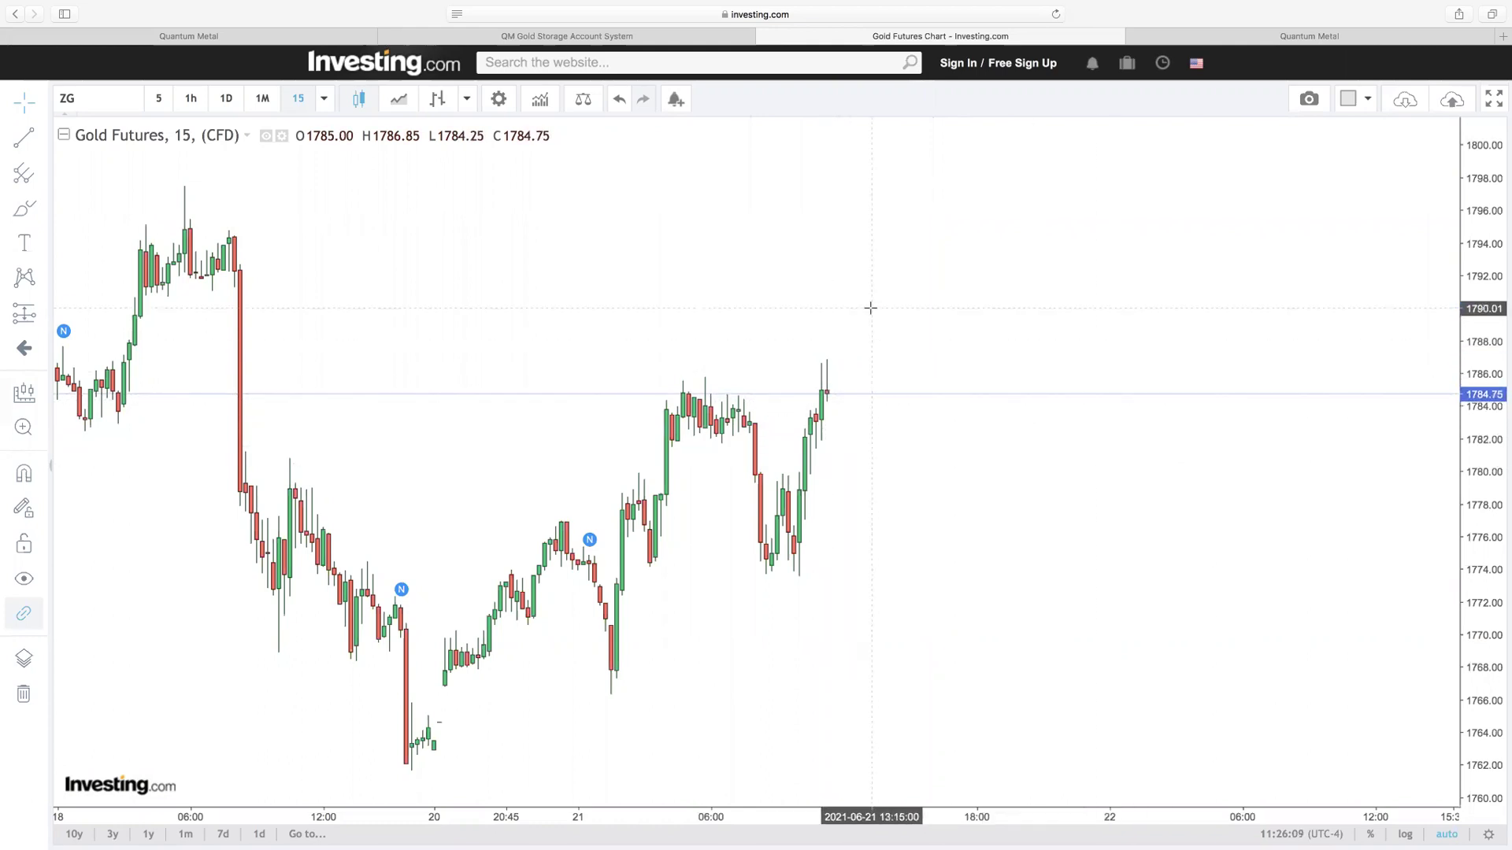
{"action": "left_click", "coordinate": [1269, 44]}
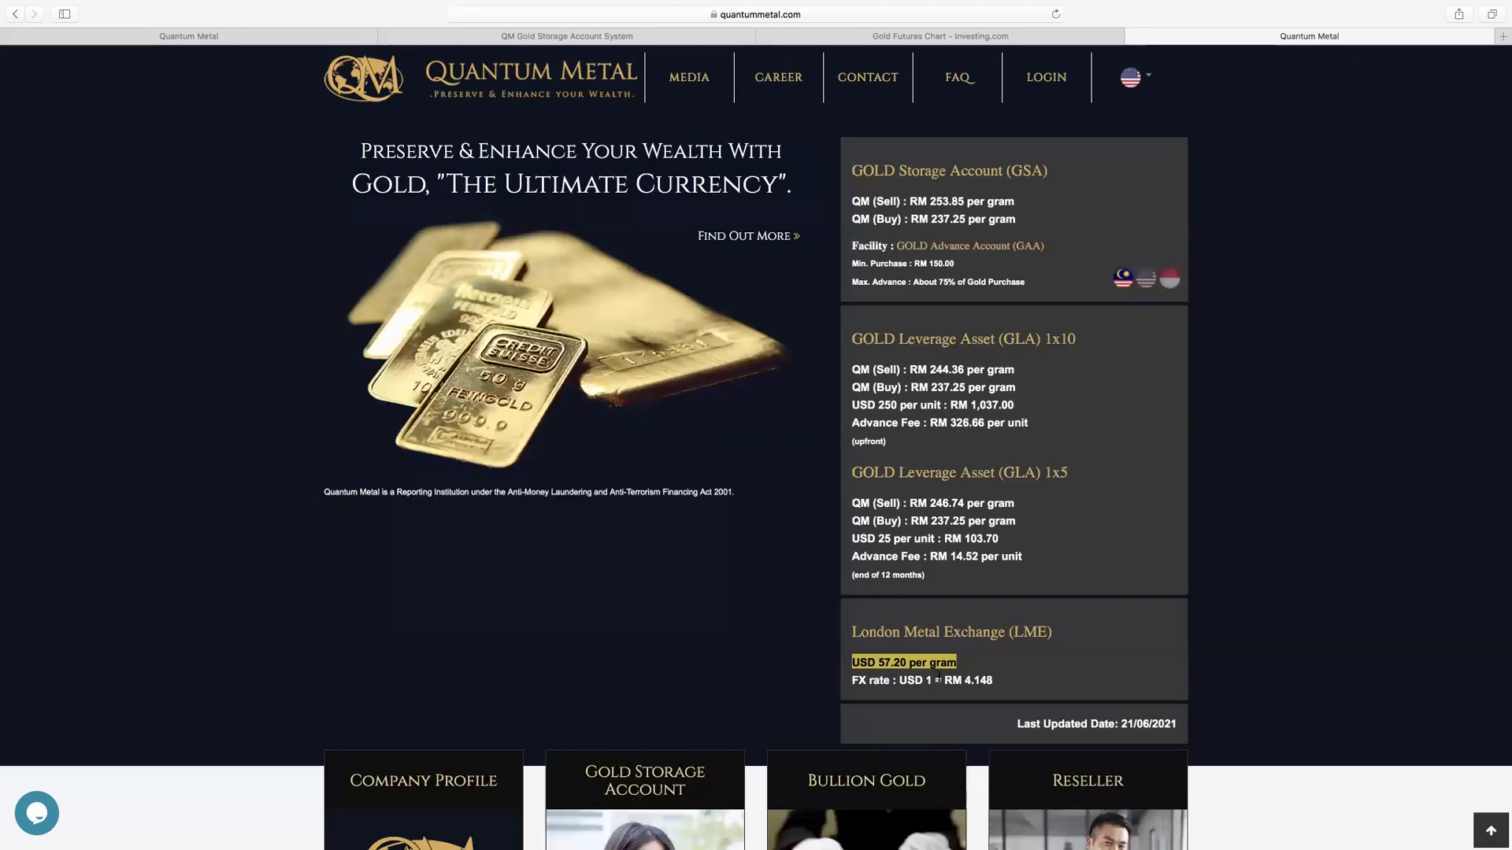
{"action": "left_click", "coordinate": [976, 39]}
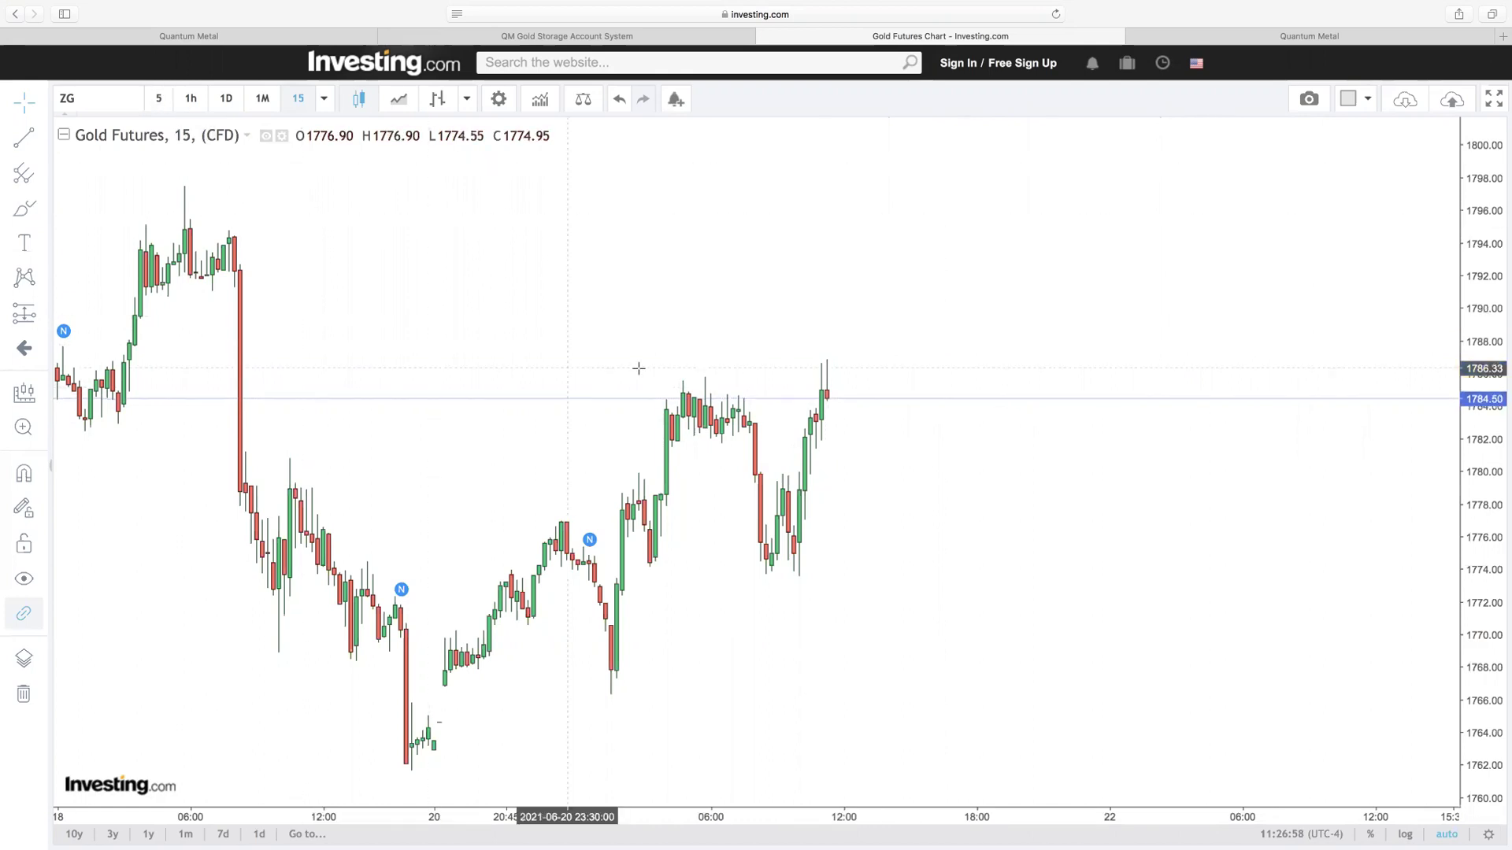
{"action": "left_click", "coordinate": [1333, 36]}
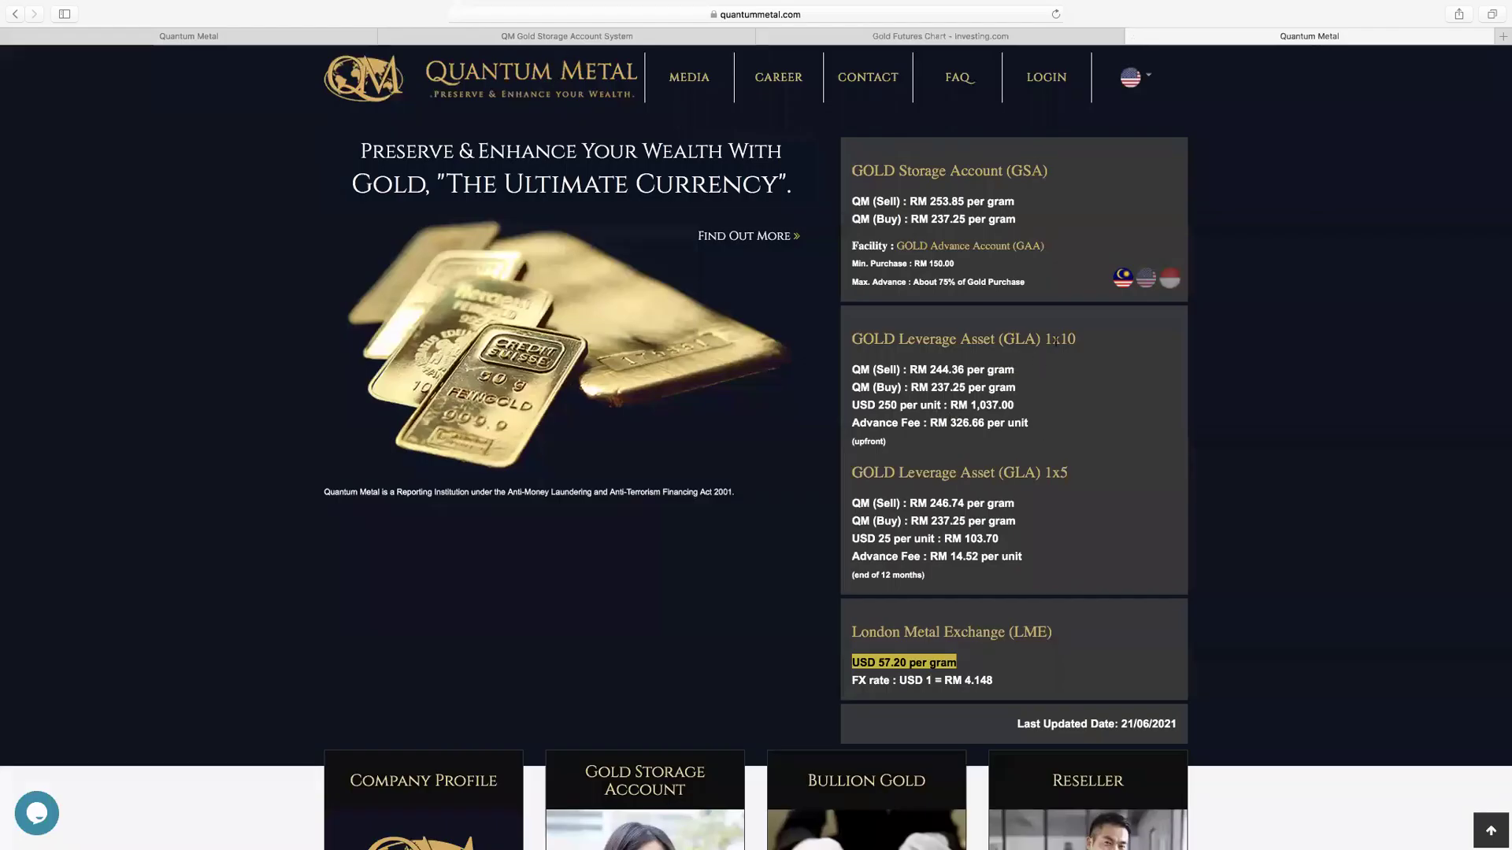
{"action": "left_click_drag", "start_coordinate": [1015, 369], "coordinate": [854, 368]}
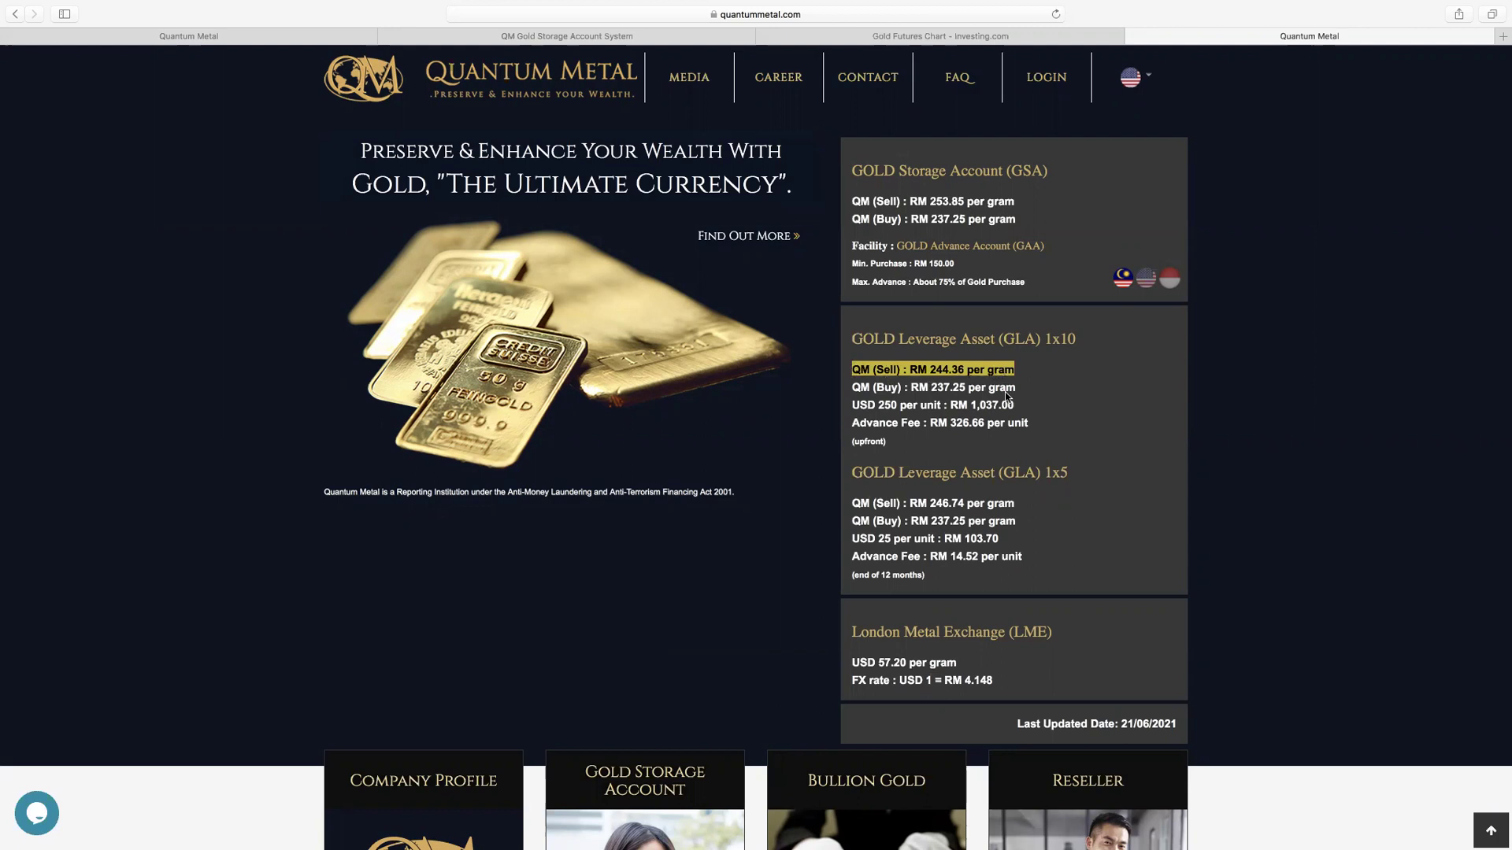
{"action": "left_click_drag", "start_coordinate": [1018, 388], "coordinate": [853, 383]}
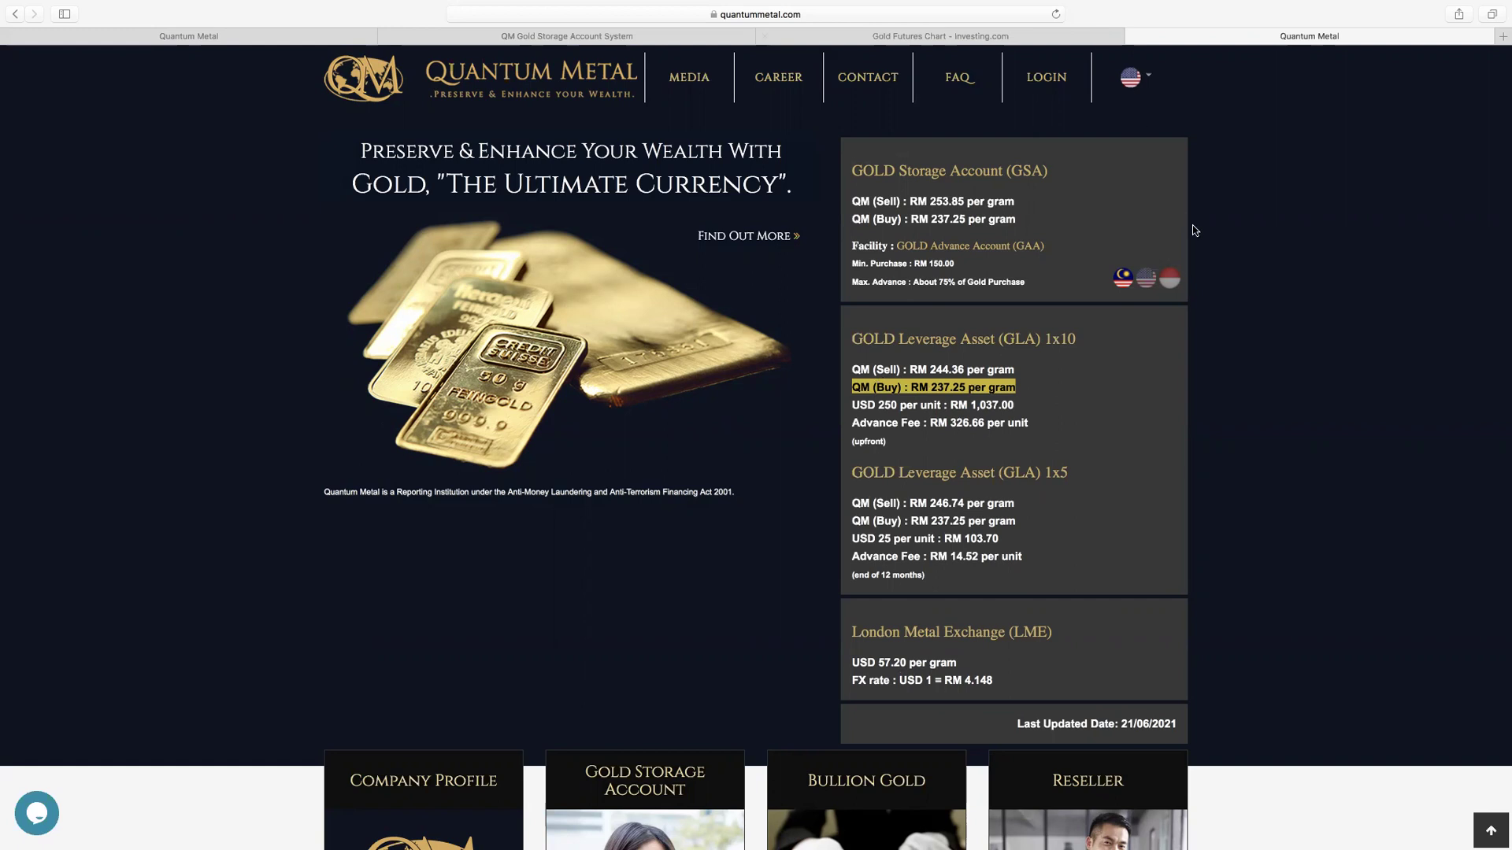
Step: Sign in to the gold storage account using the saved email and password
{"action": "left_click", "coordinate": [1047, 83]}
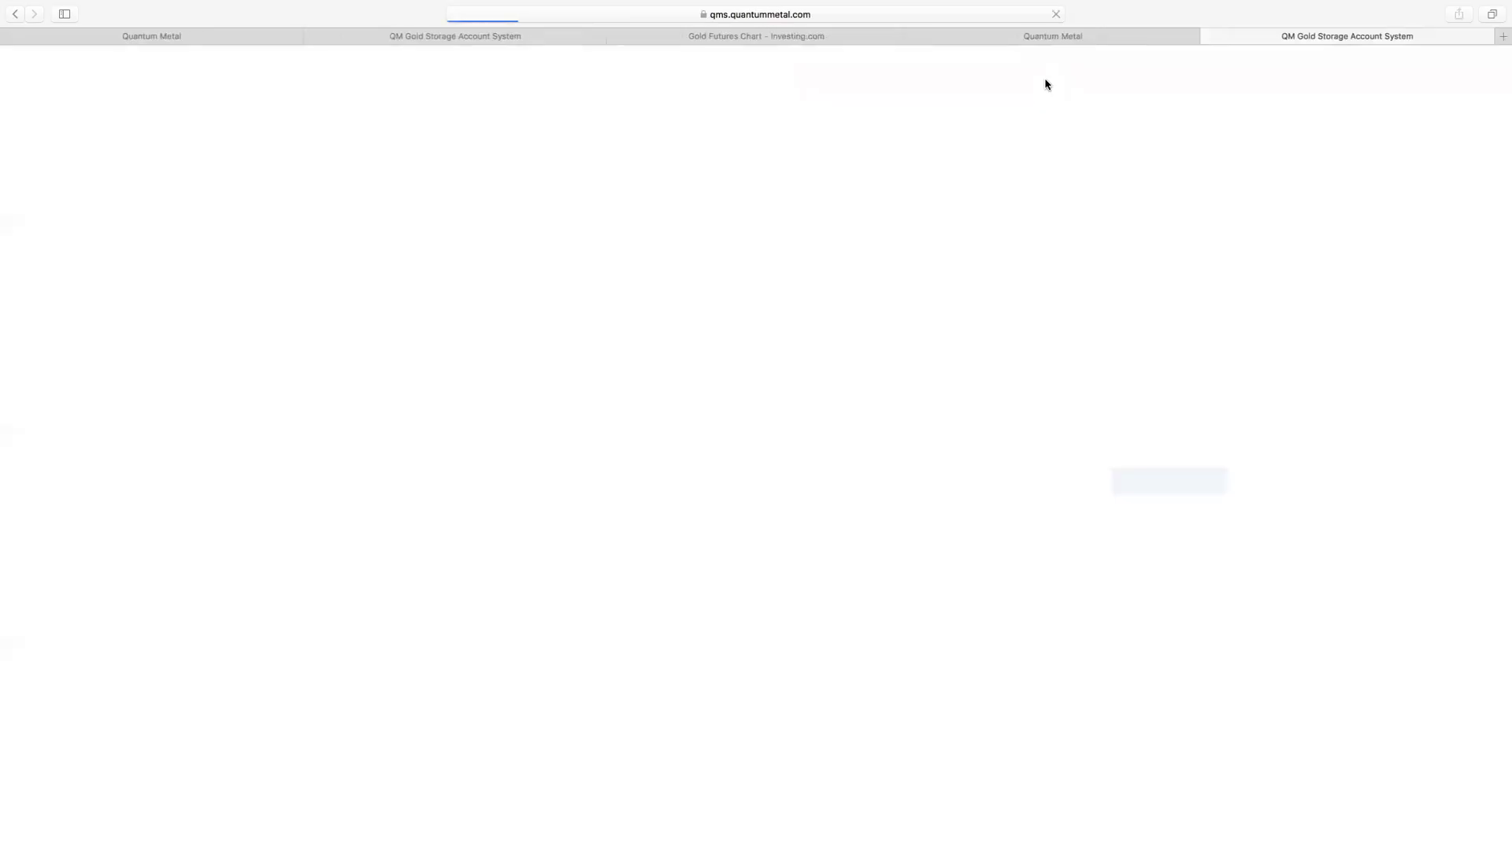
{"action": "left_click", "coordinate": [1060, 247]}
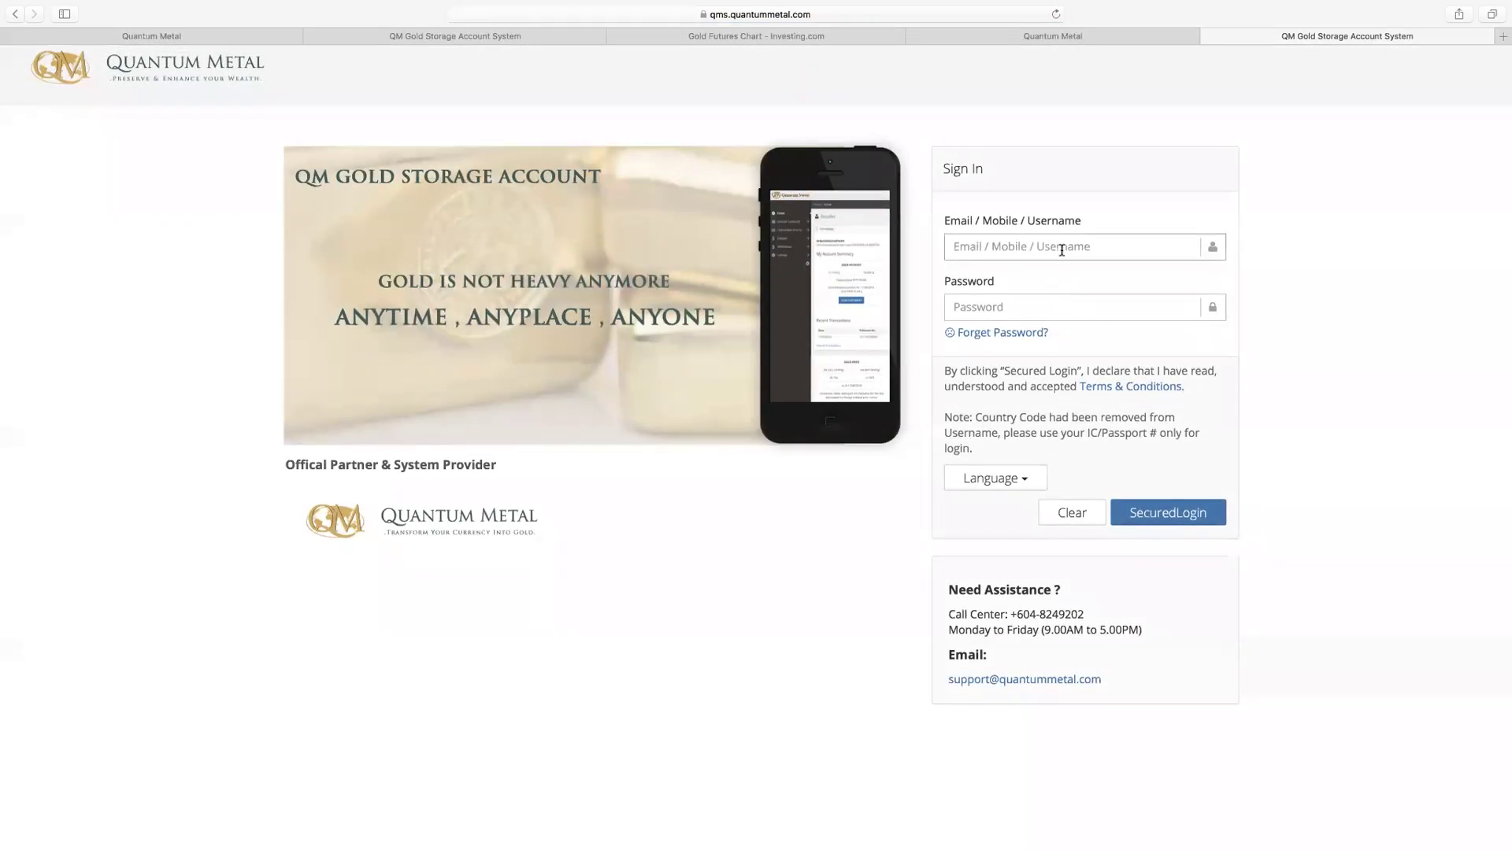
{"action": "left_click", "coordinate": [1051, 279]}
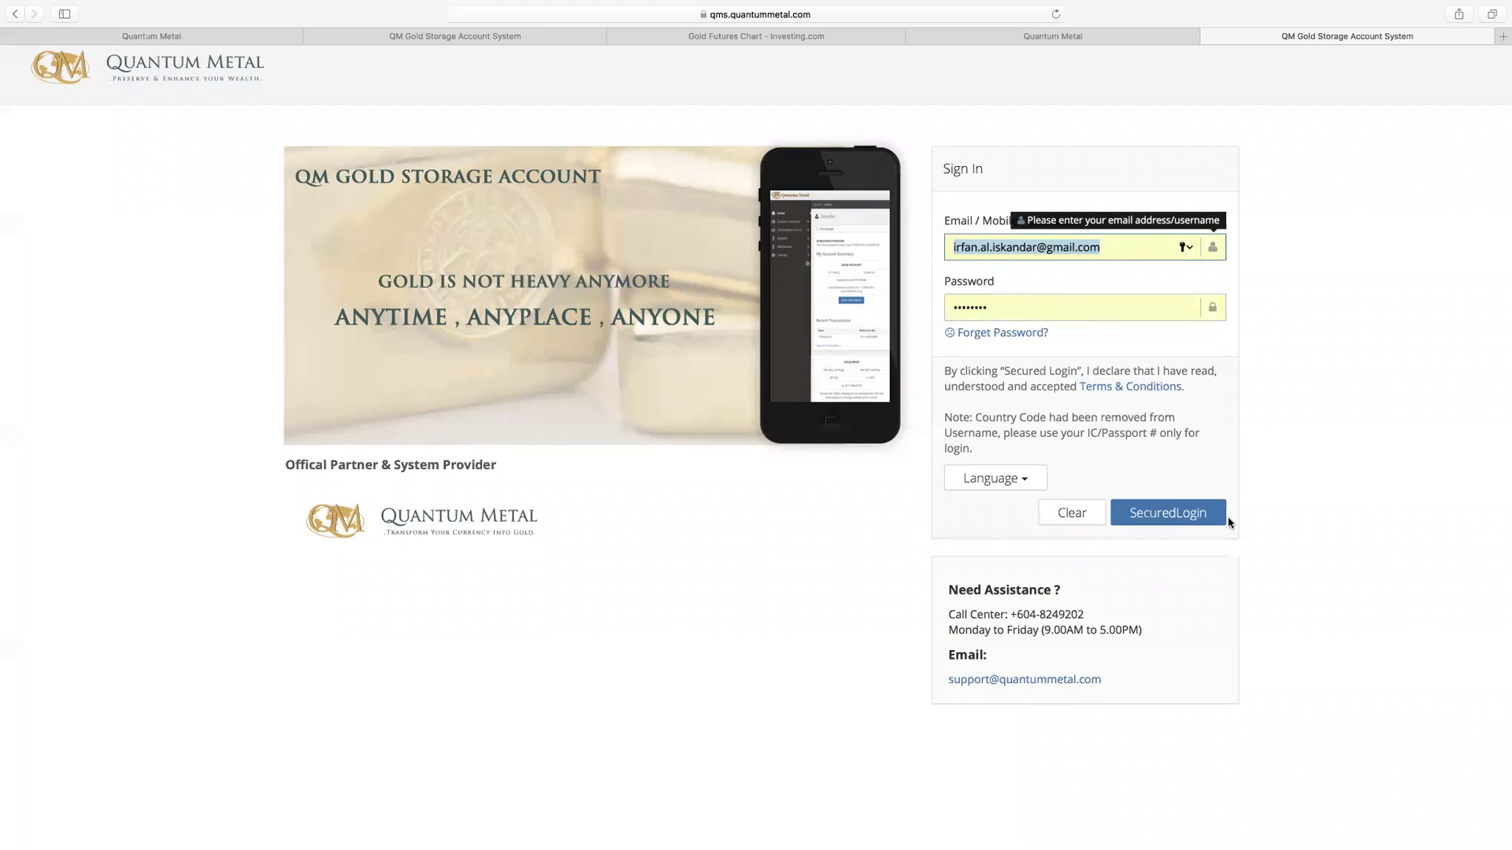
{"action": "left_click", "coordinate": [1219, 517]}
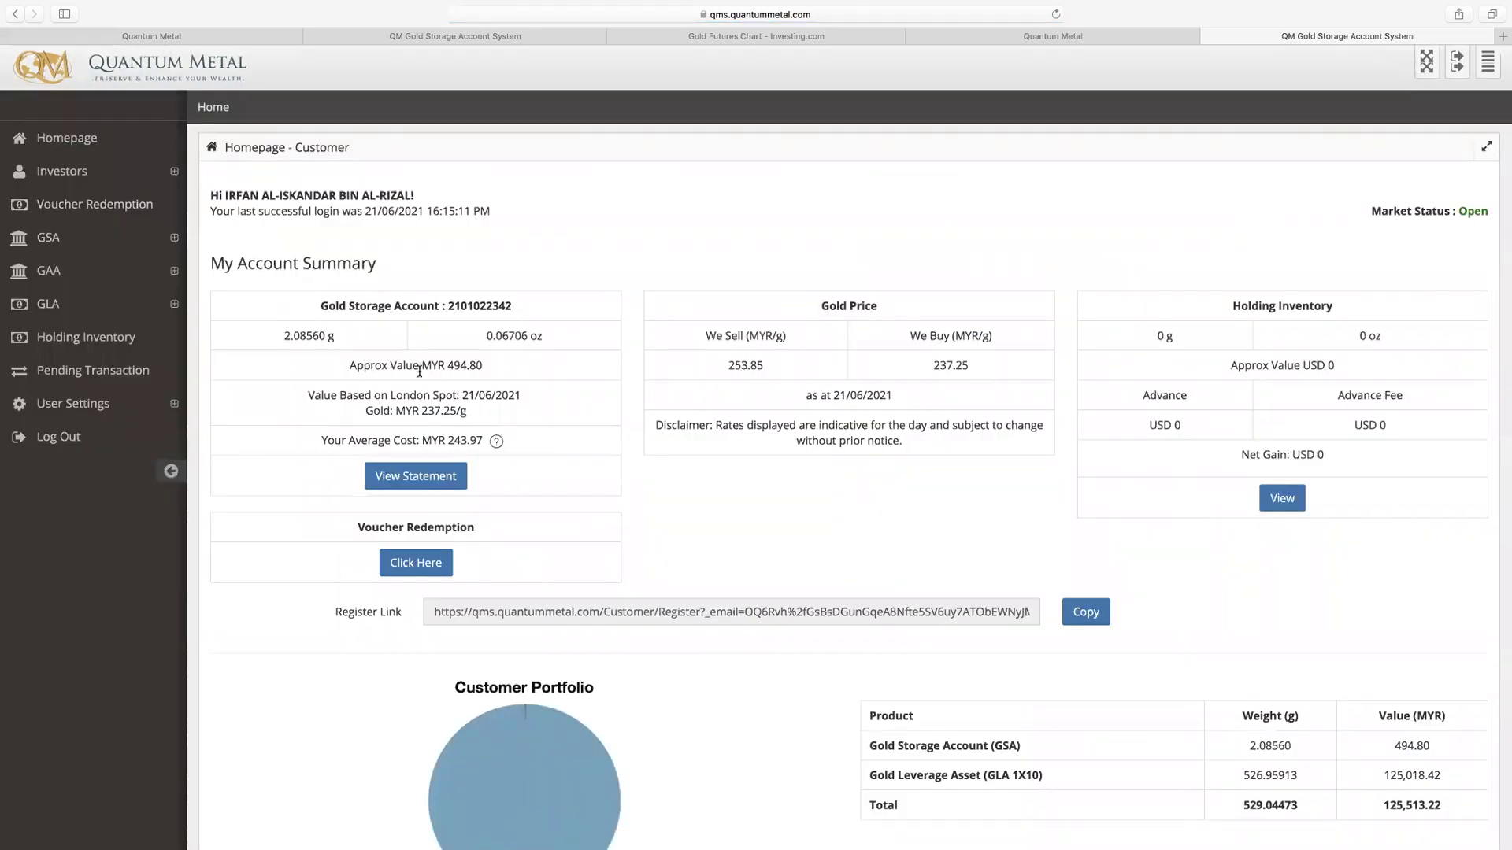
{"action": "scroll", "coordinate": [420, 346], "scroll_direction": "down", "scroll_amount": 5}
{"action": "scroll", "coordinate": [421, 381], "scroll_direction": "up", "scroll_amount": 5}
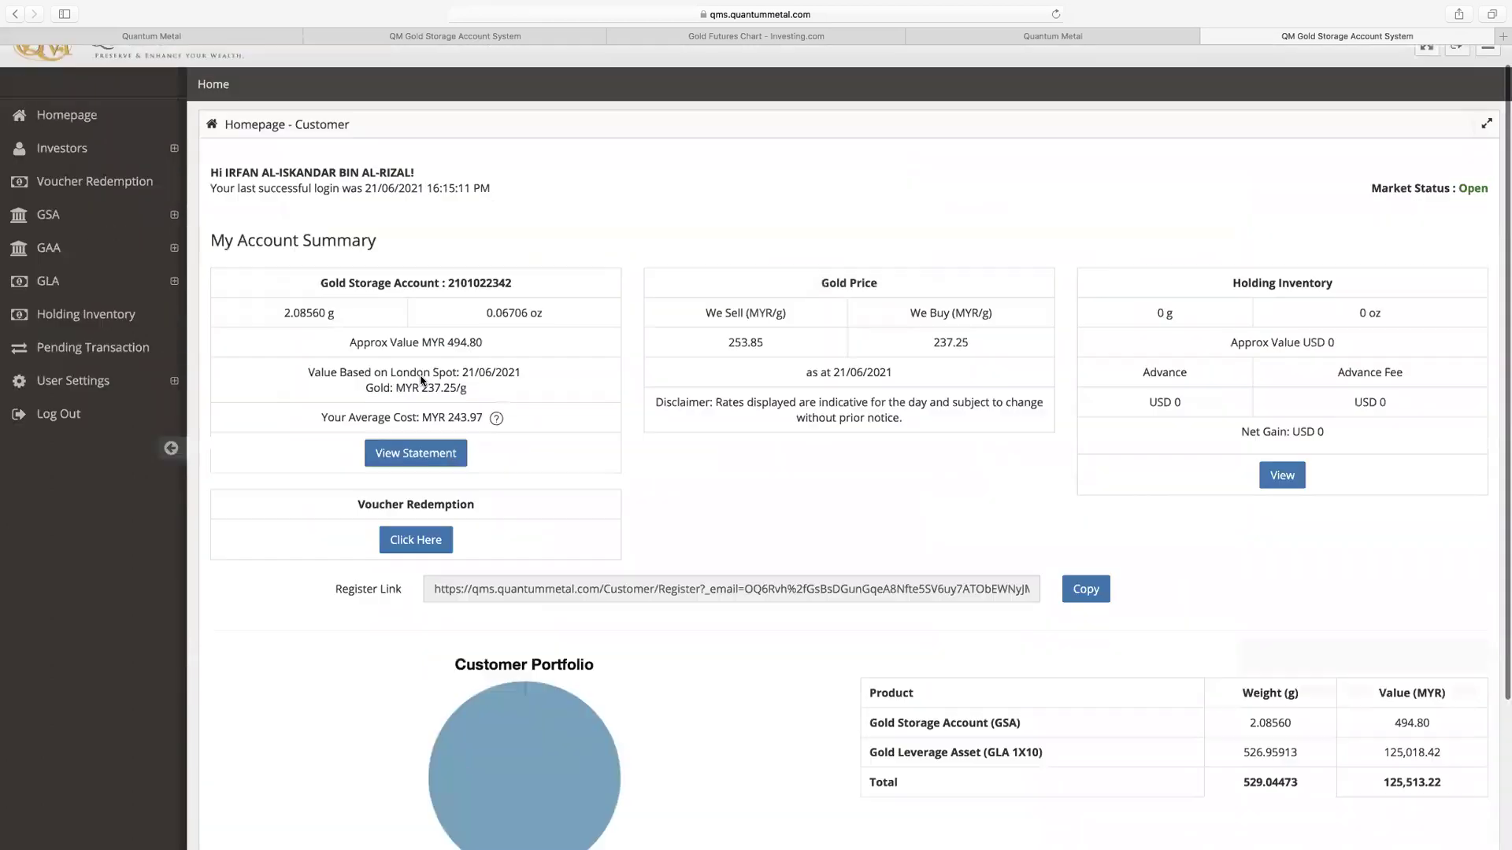
Step: Open GLA Lists, then the GLA 1X10 purchase request form under Purchase GLA
{"action": "left_click", "coordinate": [60, 306]}
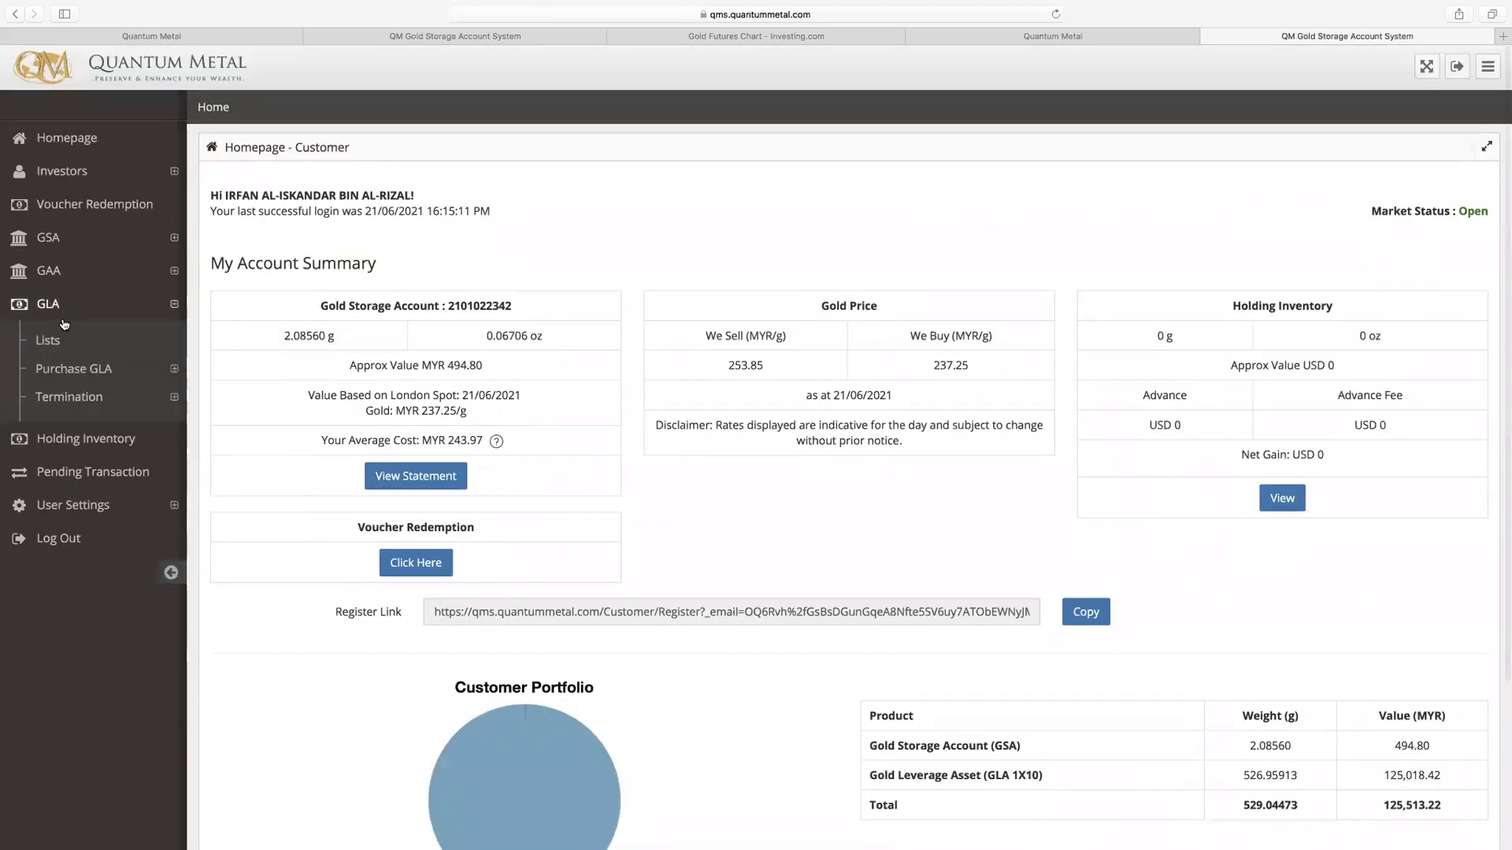
{"action": "left_click", "coordinate": [63, 341]}
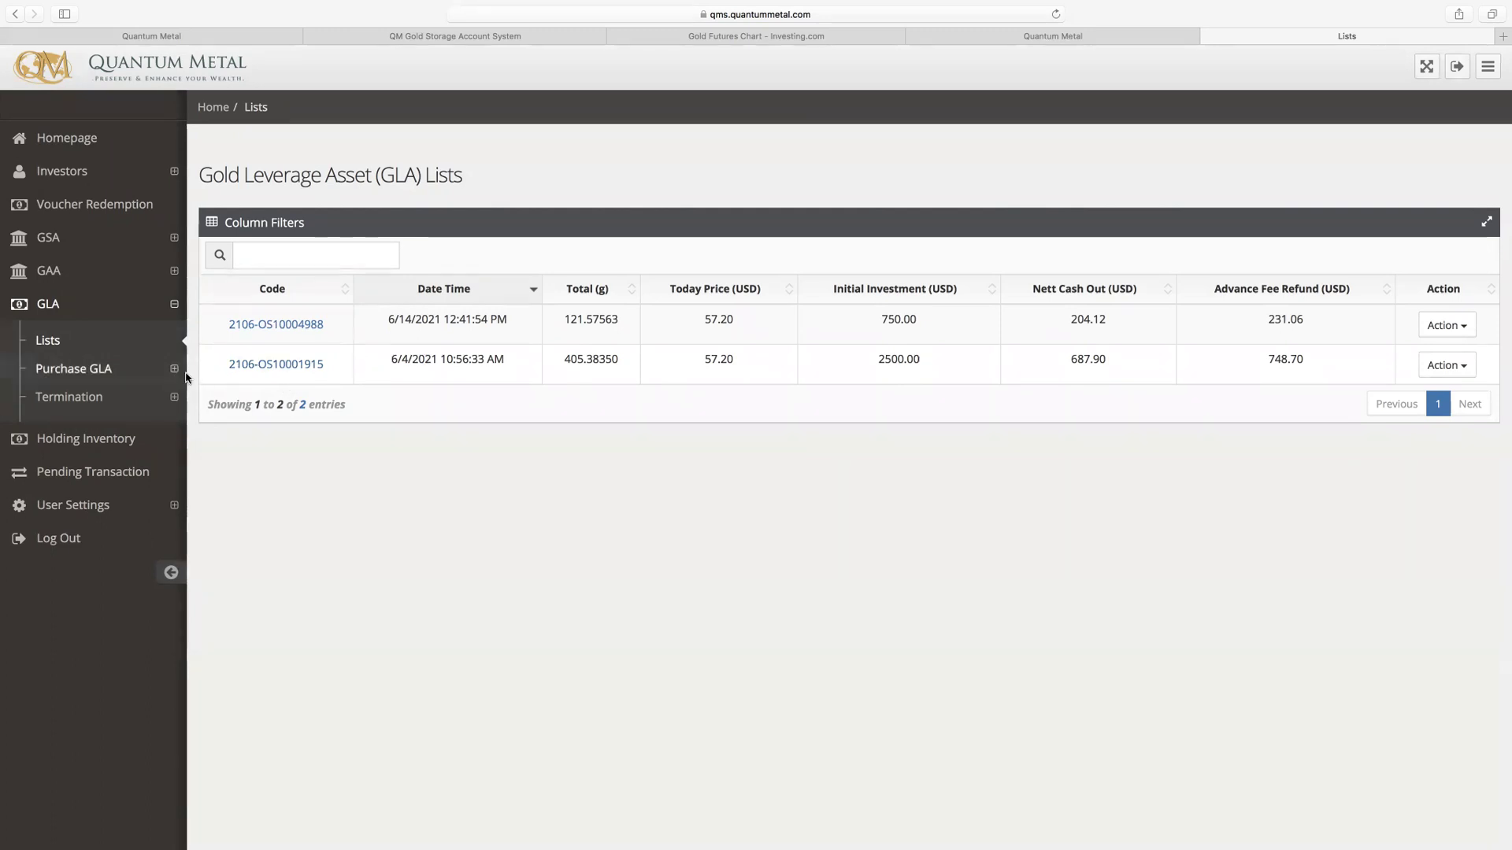
{"action": "left_click", "coordinate": [95, 374]}
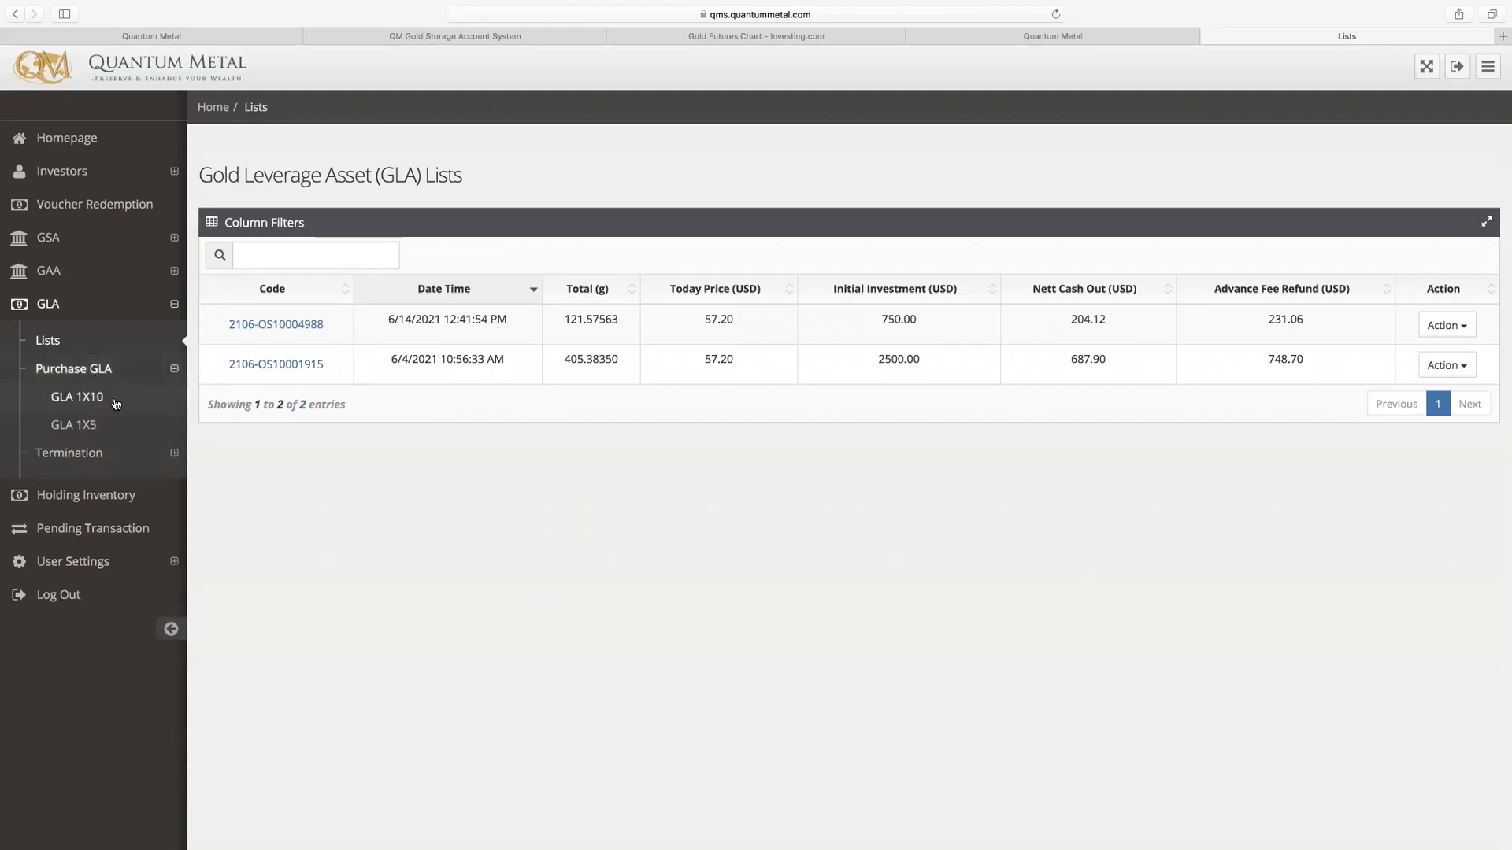
{"action": "left_click", "coordinate": [115, 403]}
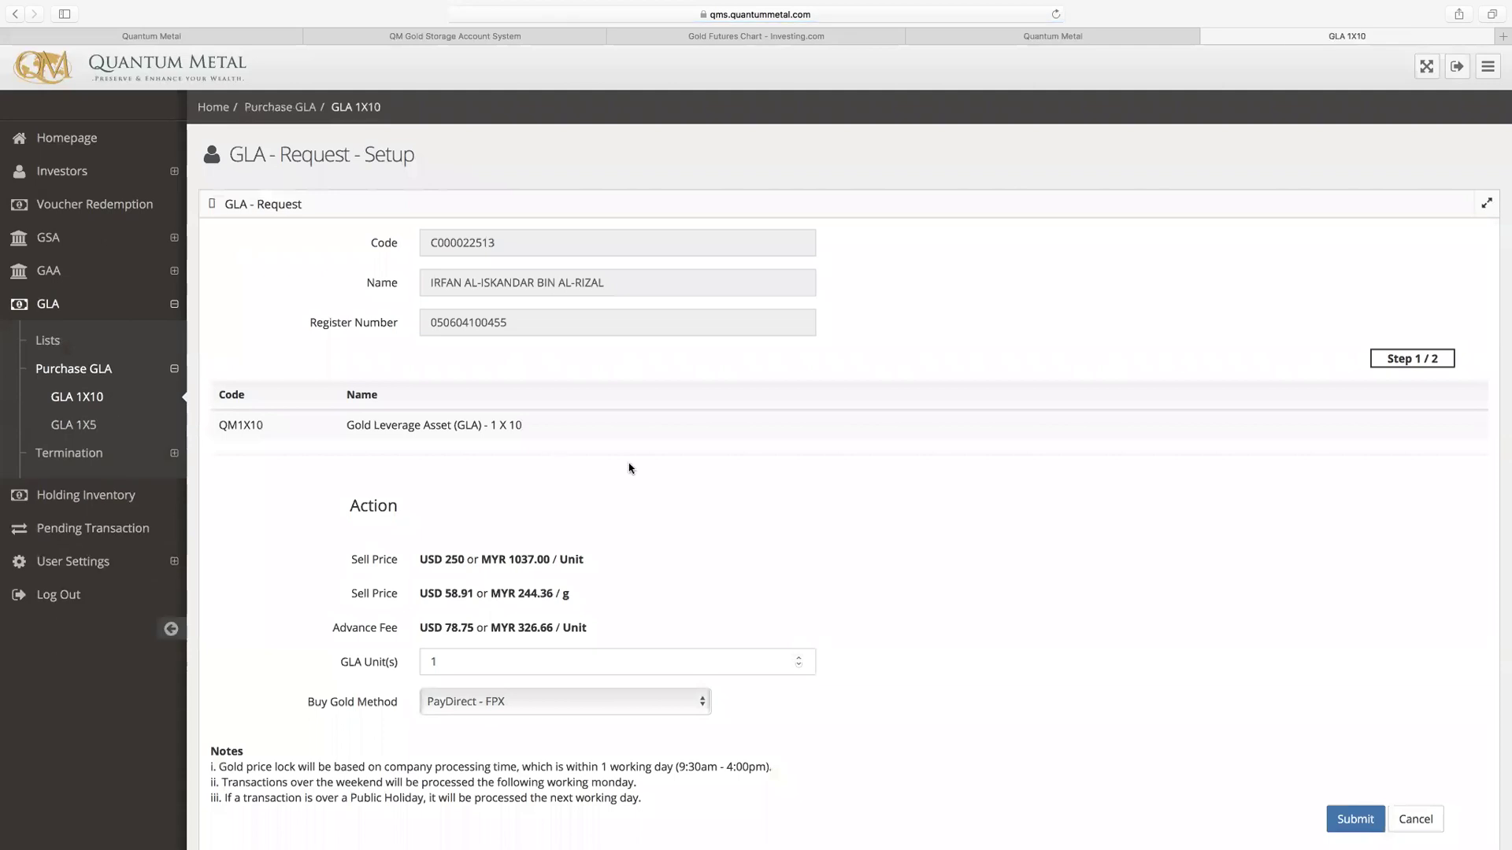
Step: Check the homepage LME 57.20 and GLA 1x10 sell RM 244.36 prices against the request form
{"action": "scroll", "coordinate": [669, 499], "scroll_direction": "down", "scroll_amount": 3}
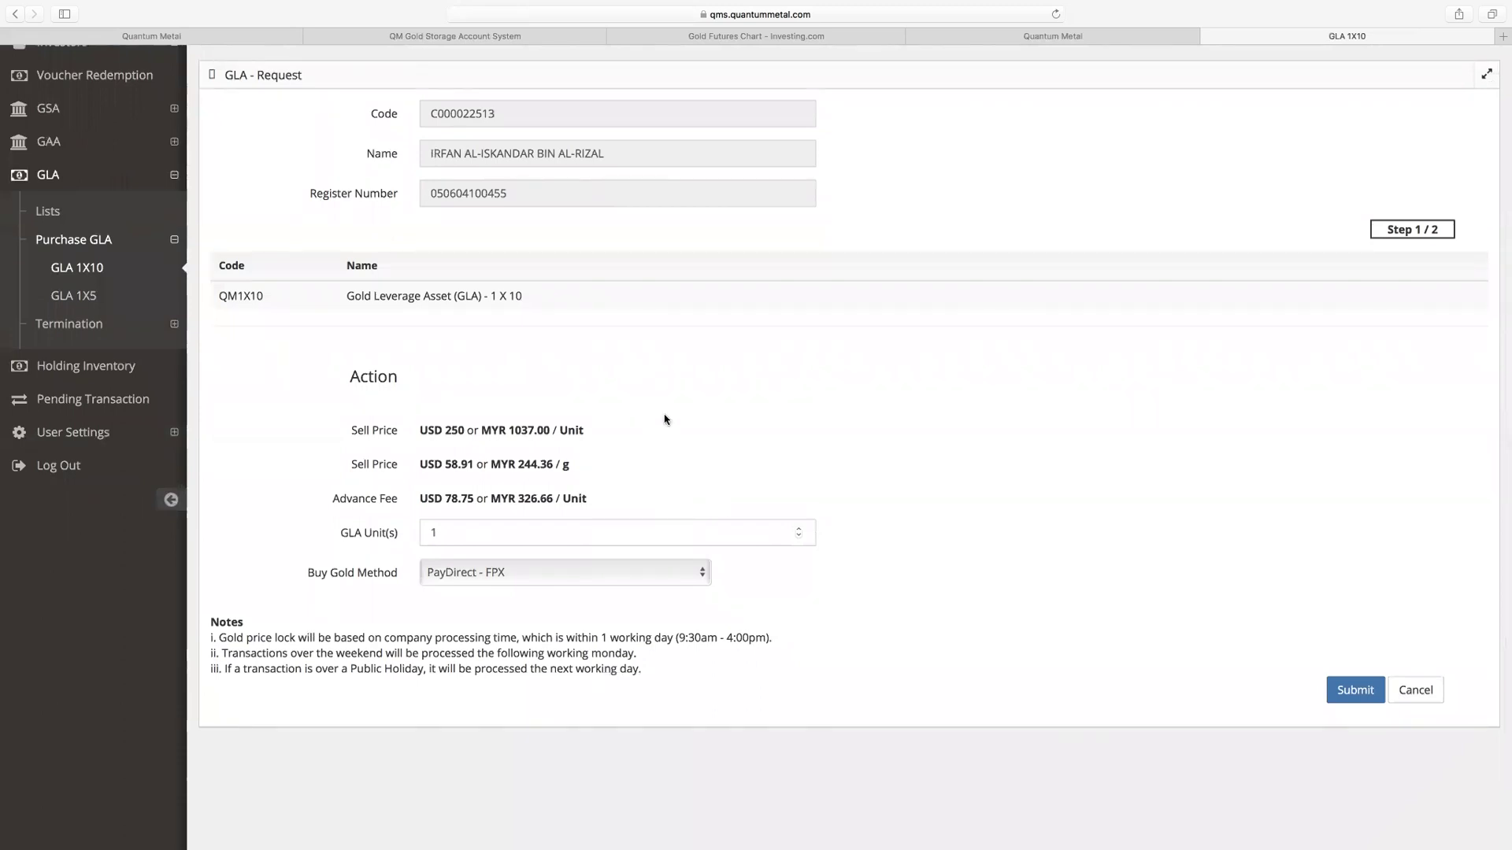
{"action": "left_click", "coordinate": [1060, 37]}
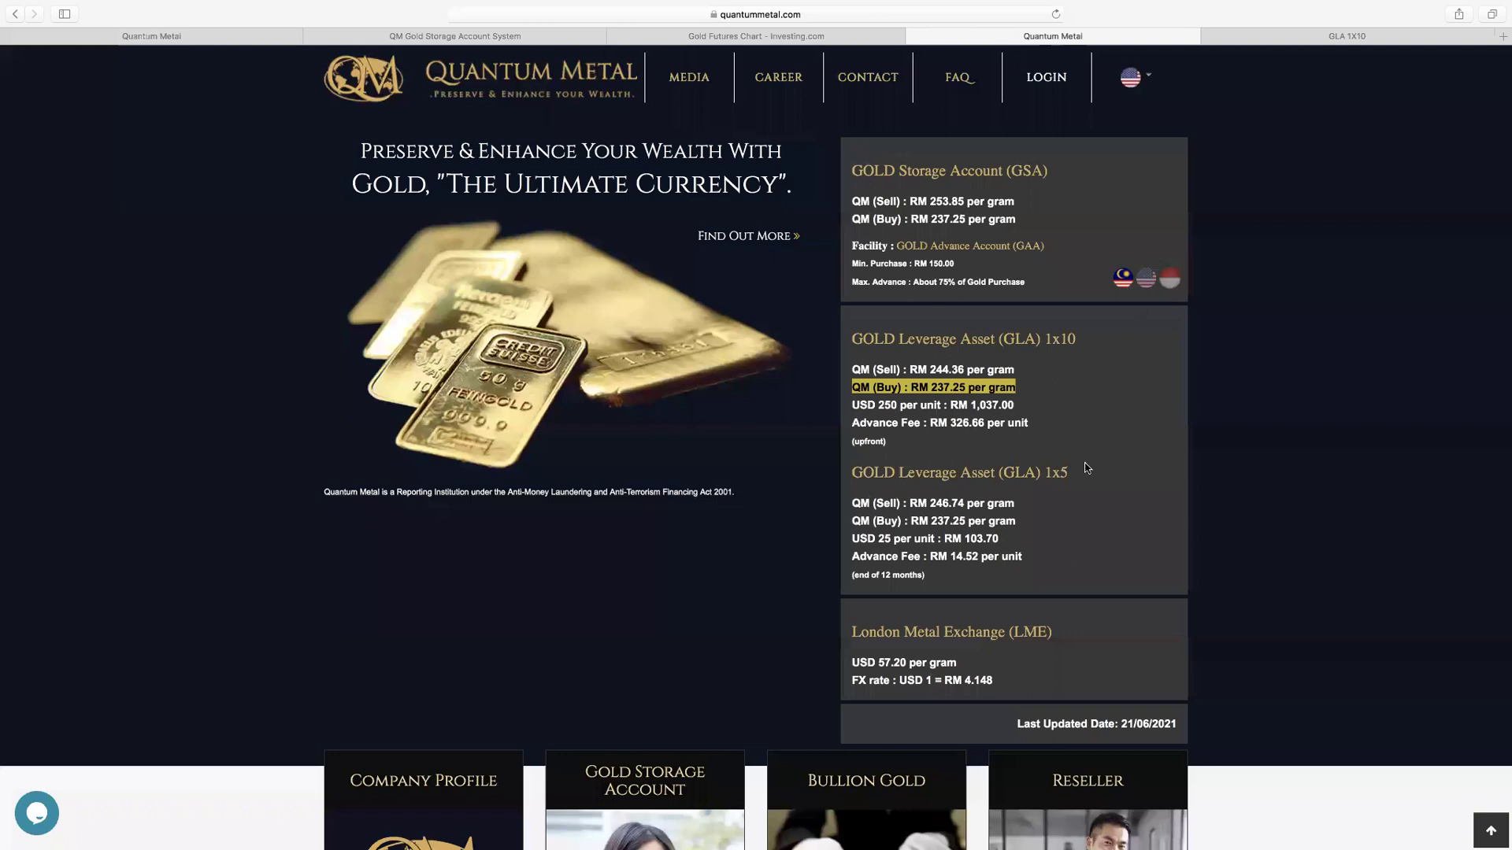
{"action": "left_click_drag", "start_coordinate": [954, 664], "coordinate": [877, 663]}
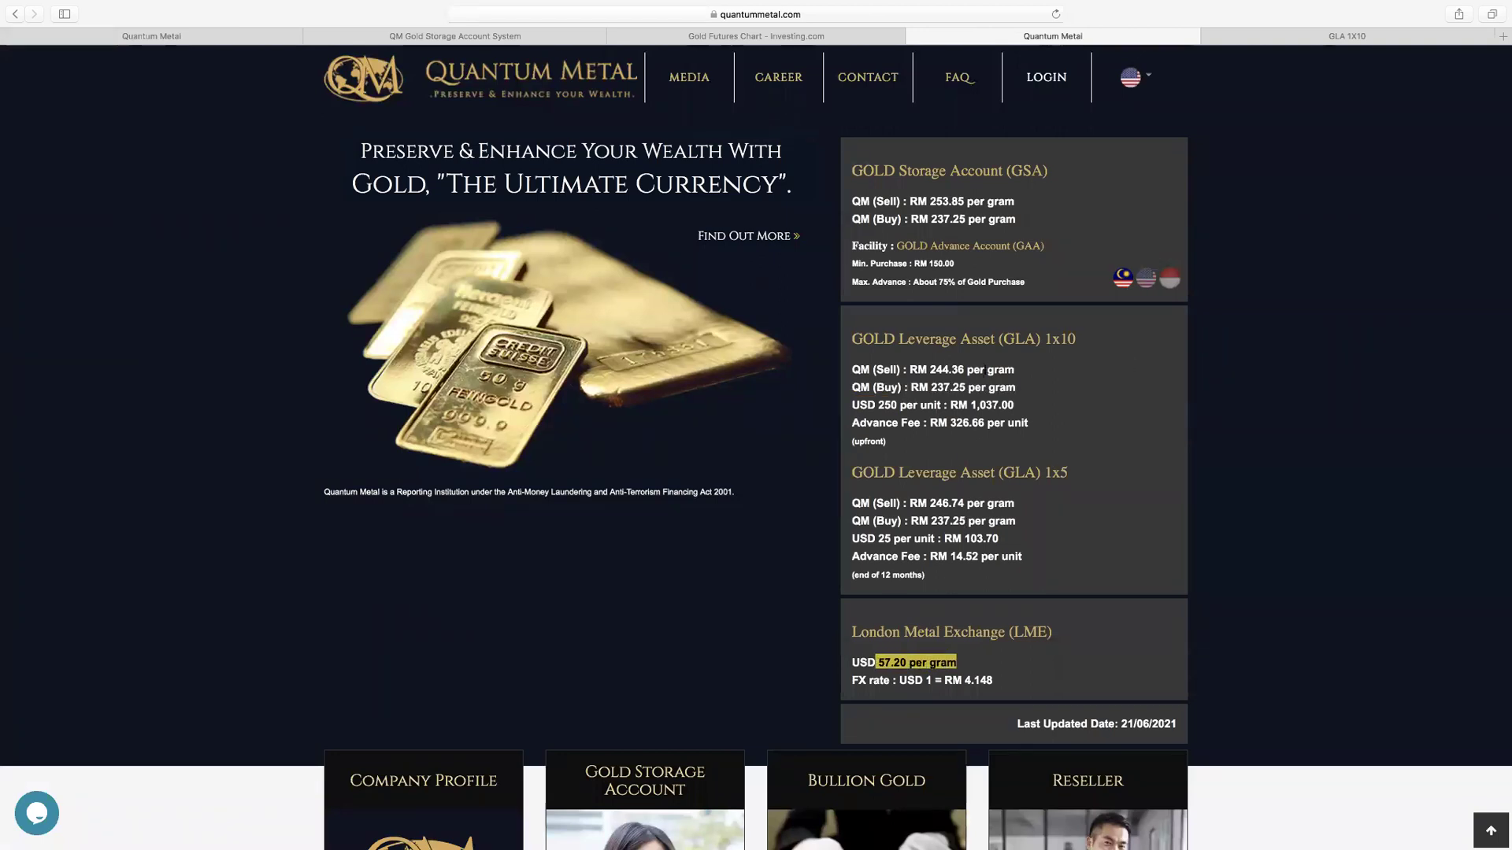
{"action": "left_click_drag", "start_coordinate": [1015, 370], "coordinate": [853, 368]}
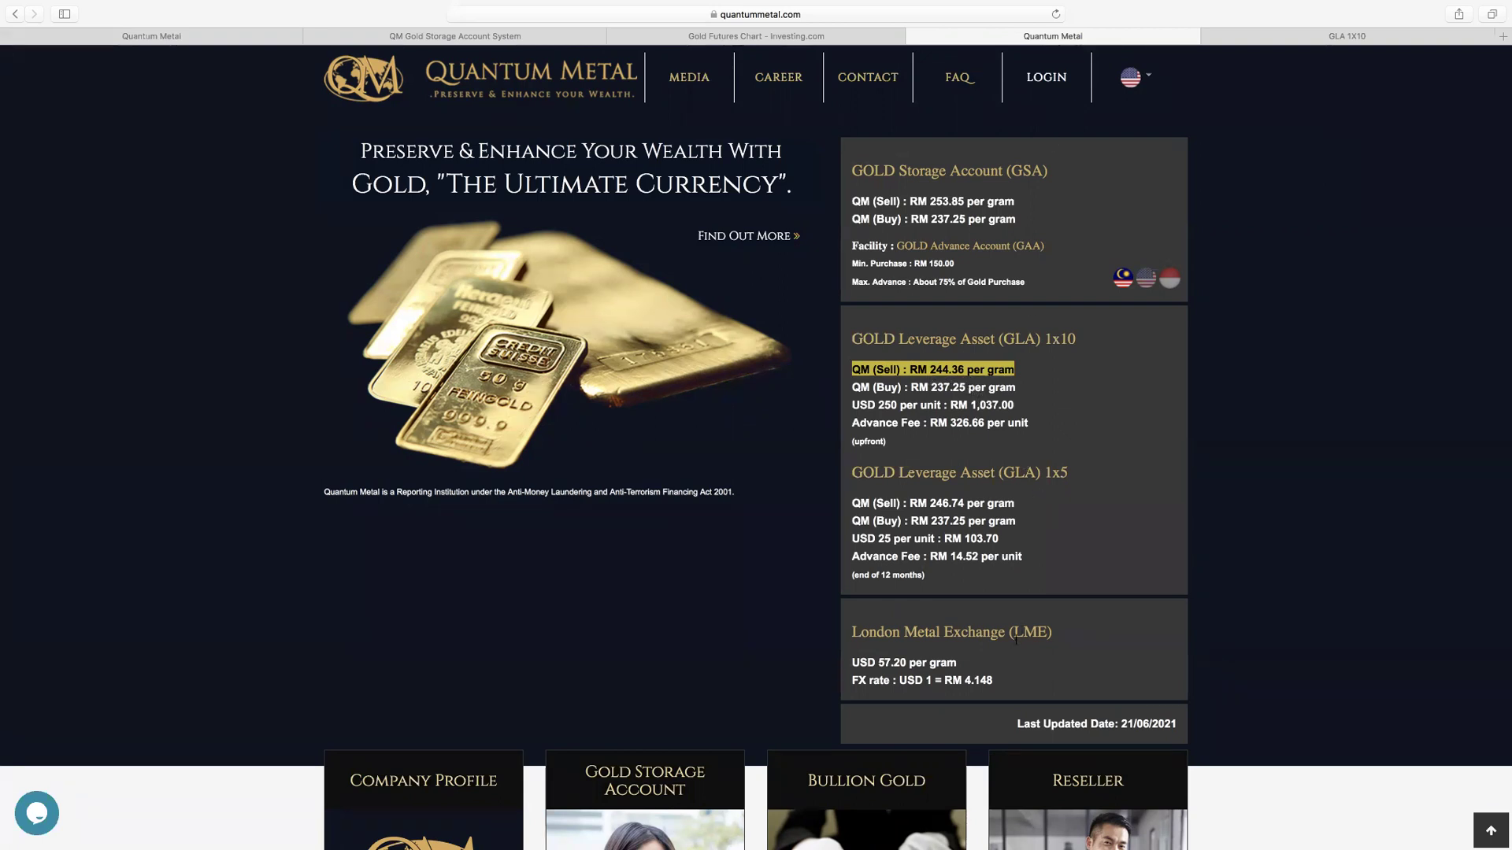
{"action": "left_click", "coordinate": [1323, 35]}
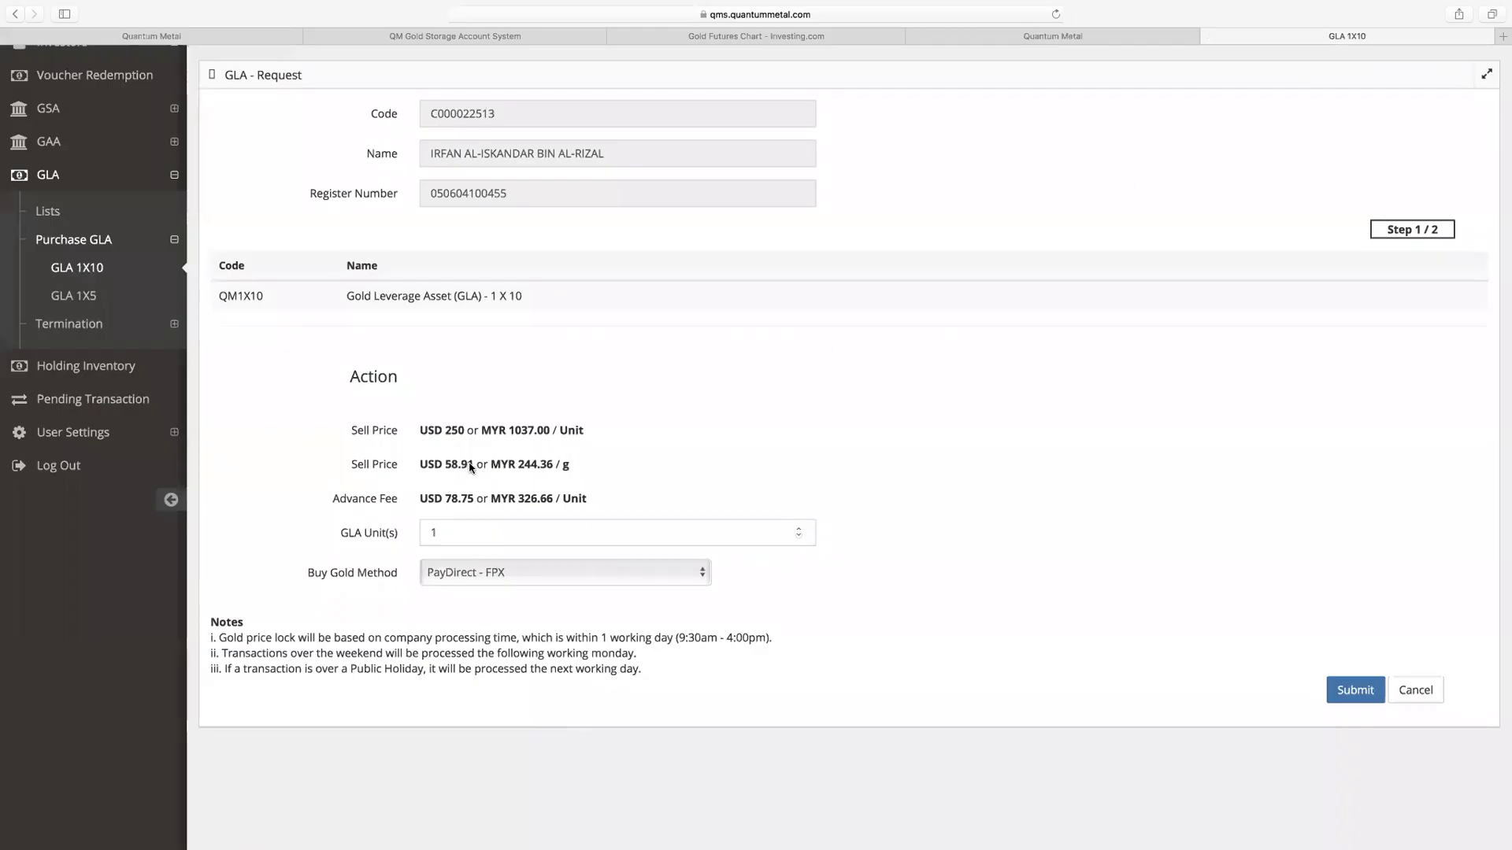
{"action": "left_click_drag", "start_coordinate": [473, 467], "coordinate": [451, 465]}
{"action": "left_click_drag", "start_coordinate": [554, 464], "coordinate": [490, 464]}
{"action": "left_click", "coordinate": [1026, 37]}
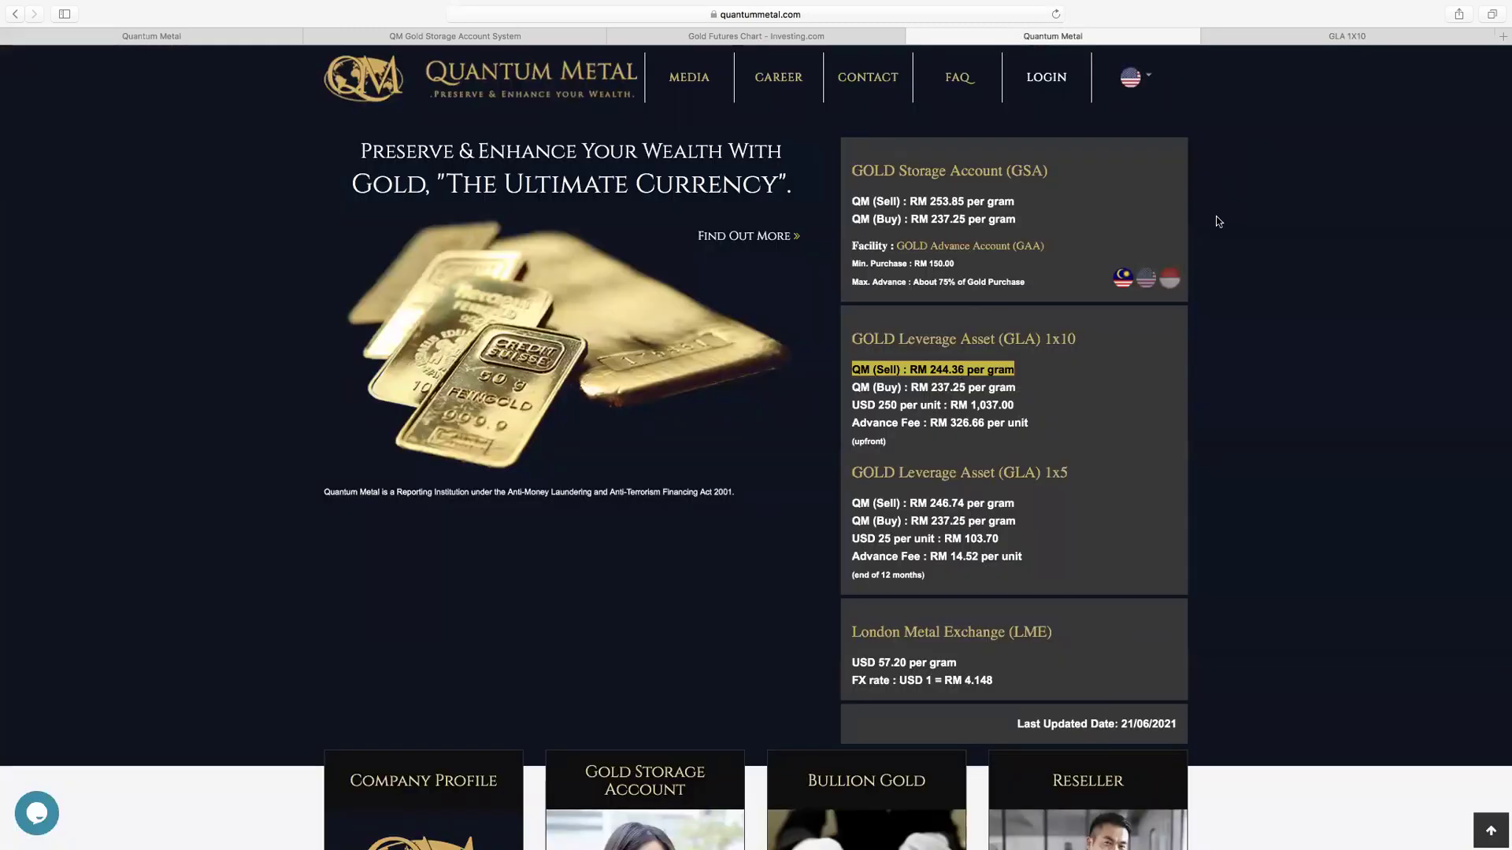
{"action": "left_click", "coordinate": [1336, 40]}
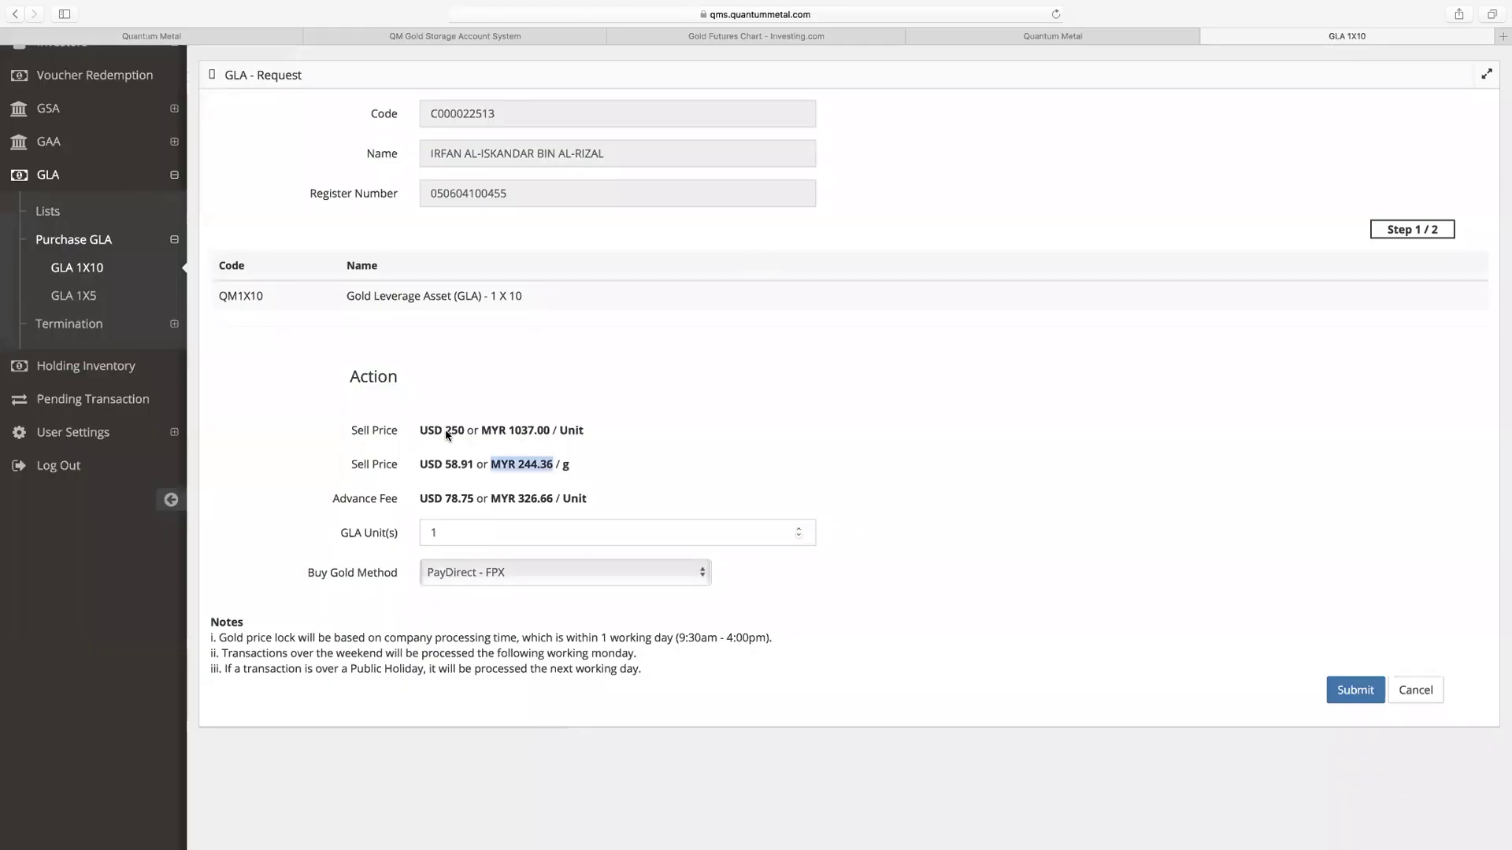
{"action": "left_click_drag", "start_coordinate": [420, 431], "coordinate": [494, 432]}
{"action": "left_click", "coordinate": [591, 580]}
{"action": "left_click", "coordinate": [590, 578]}
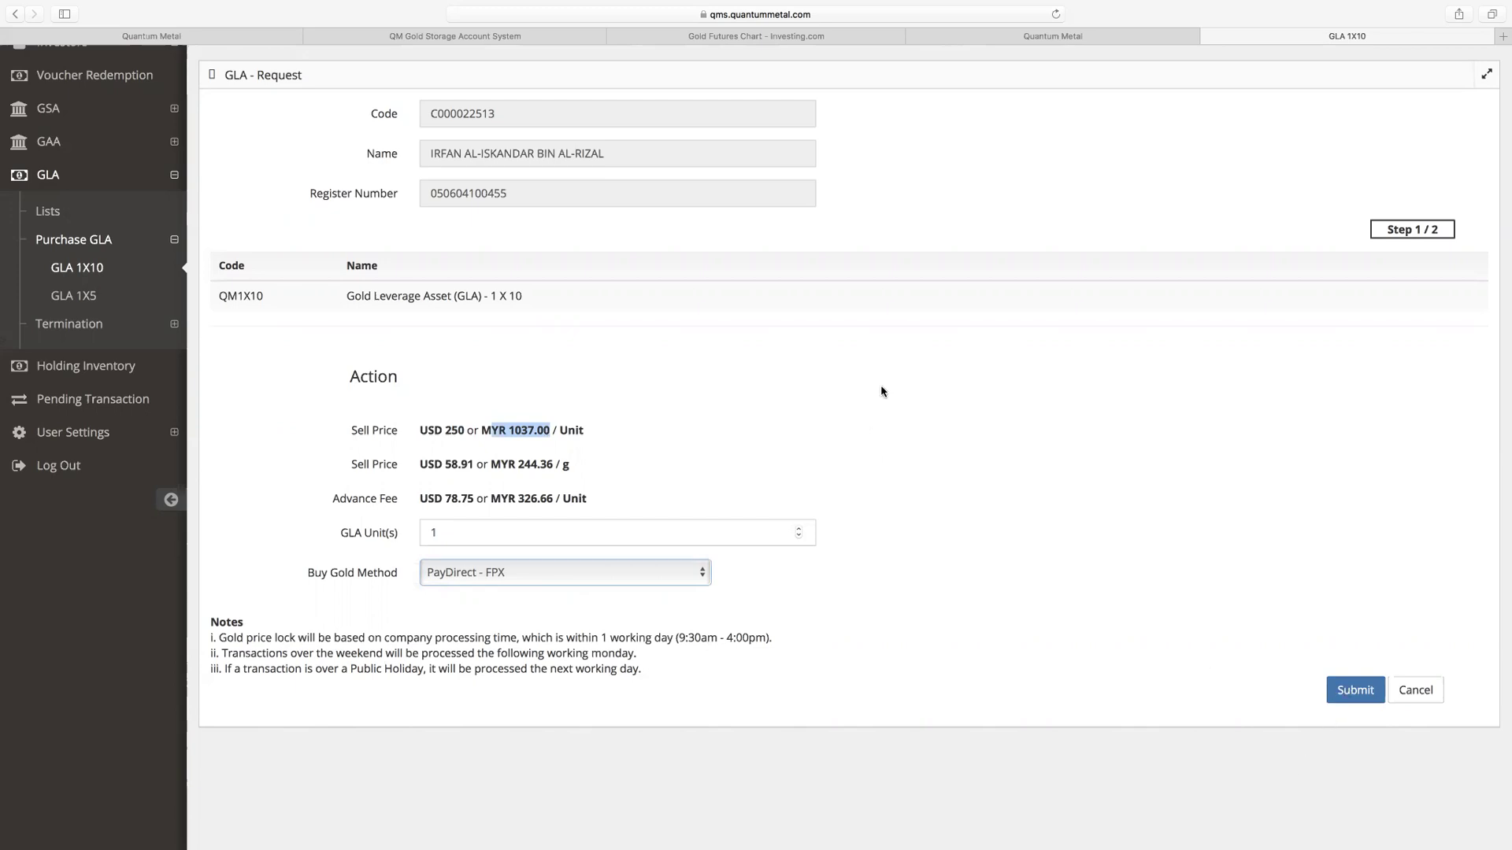
{"action": "left_click", "coordinate": [1050, 40]}
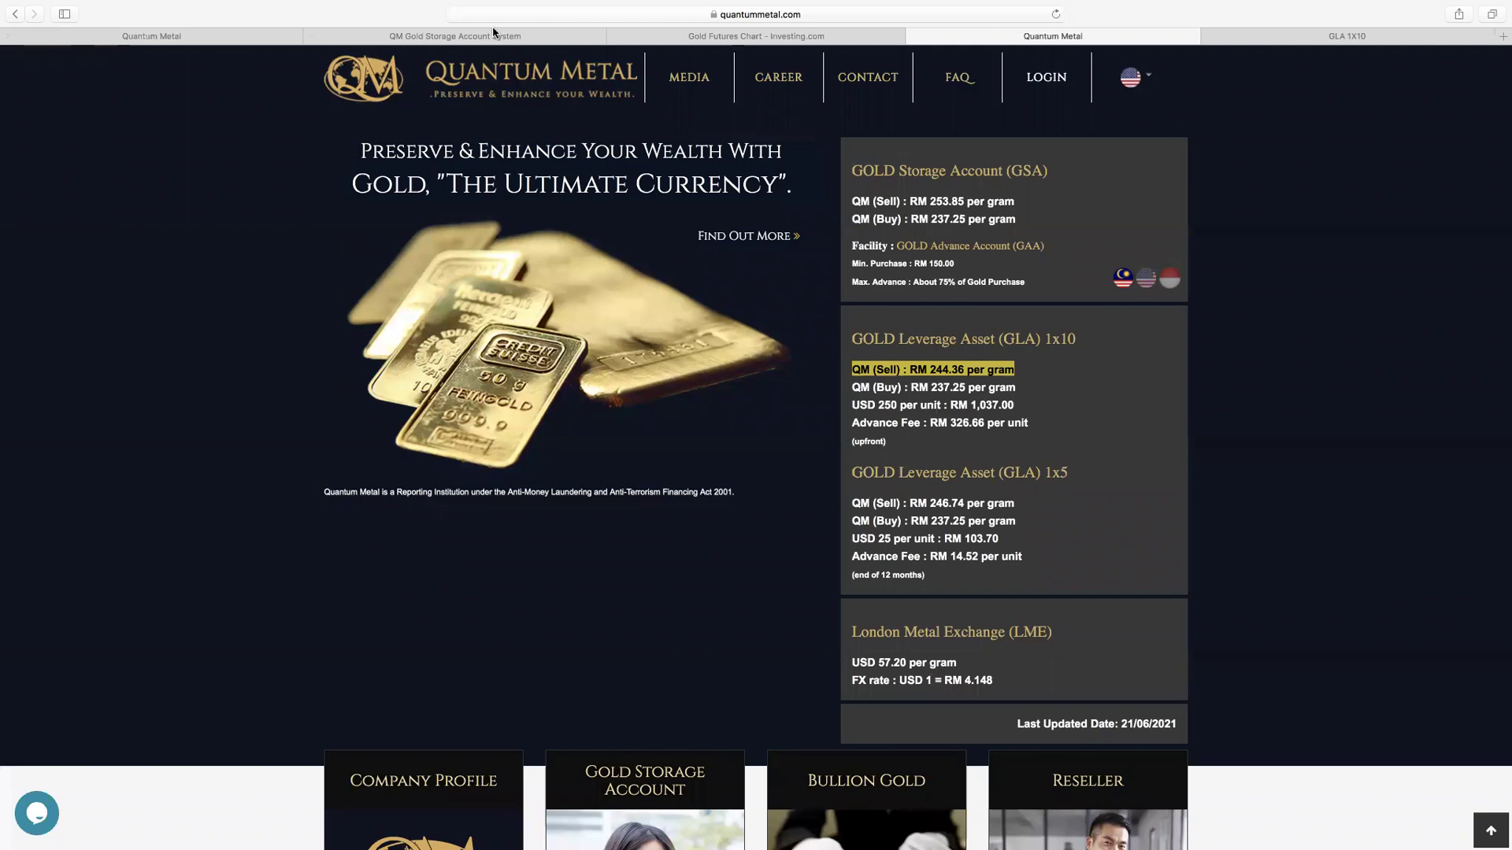
Step: Reload the homepage, dismiss the IMPORTANT notice, check the gold chart, then submit the GLA 1X10 request
{"action": "left_click", "coordinate": [1056, 15]}
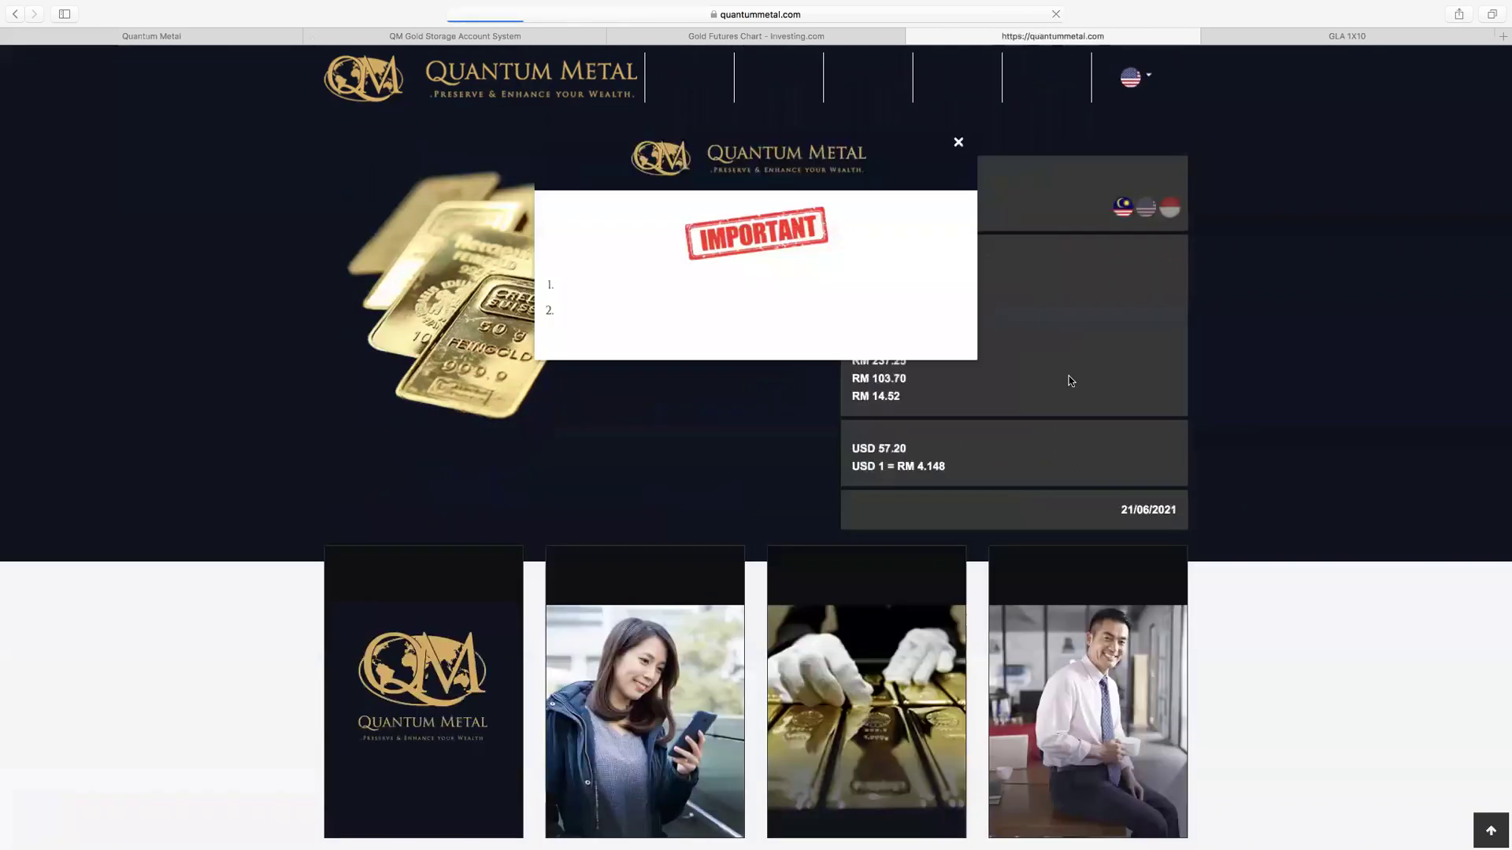
{"action": "left_click", "coordinate": [958, 142]}
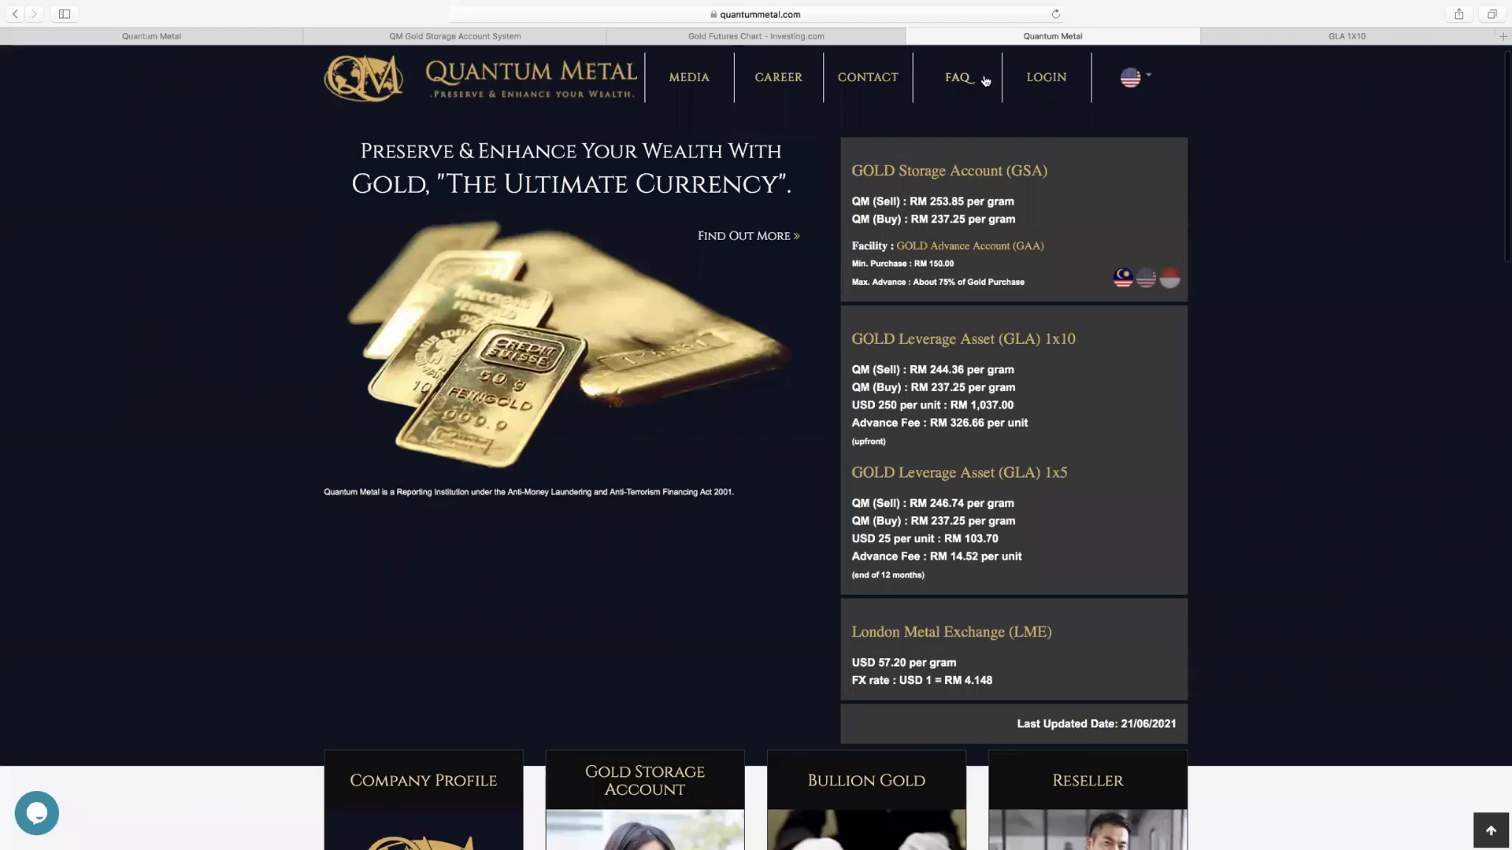
{"action": "left_click", "coordinate": [756, 36]}
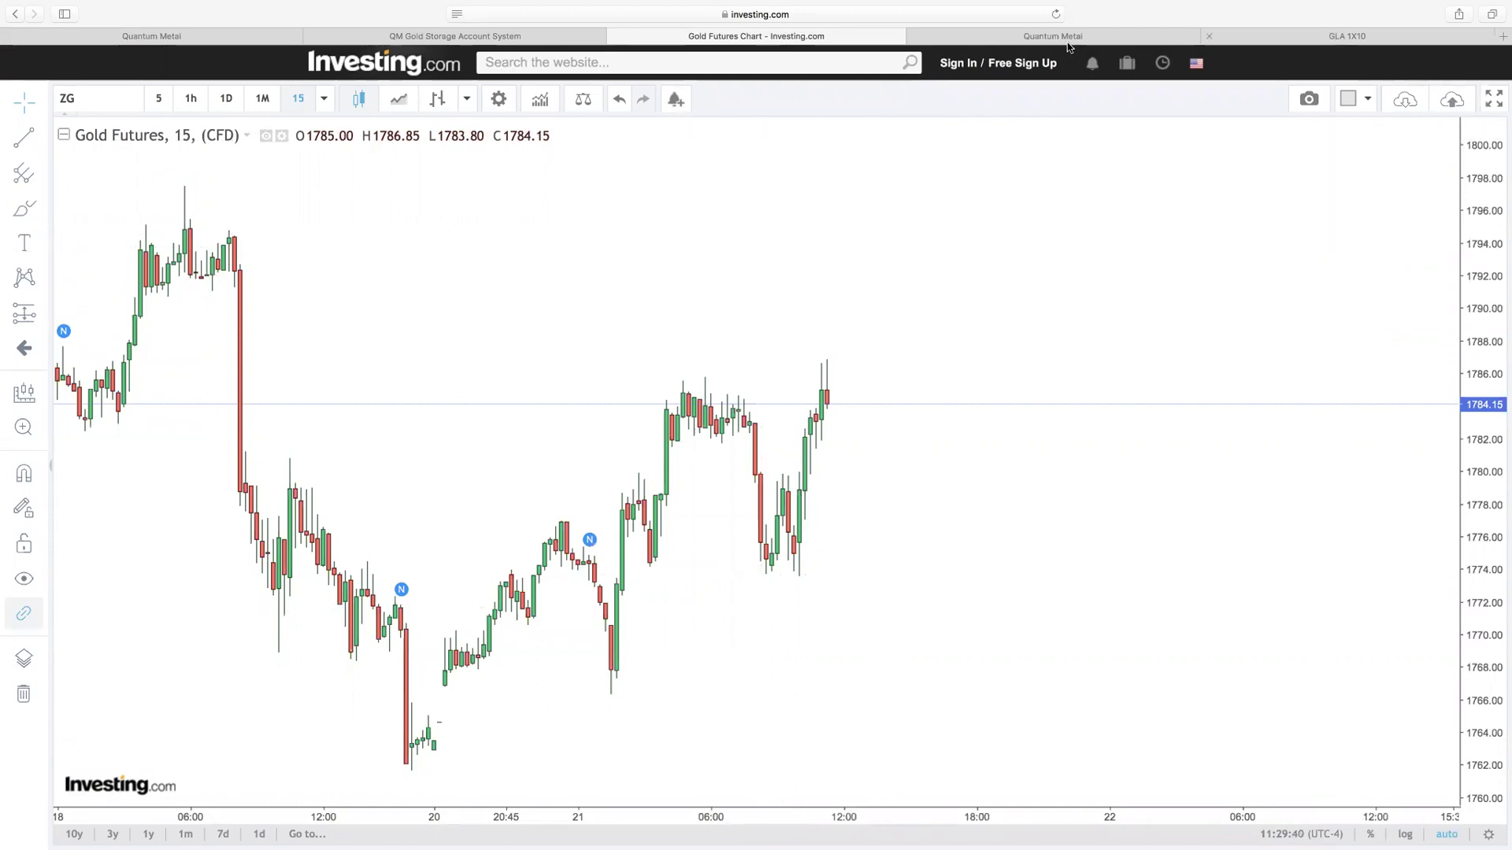
{"action": "left_click", "coordinate": [1047, 39]}
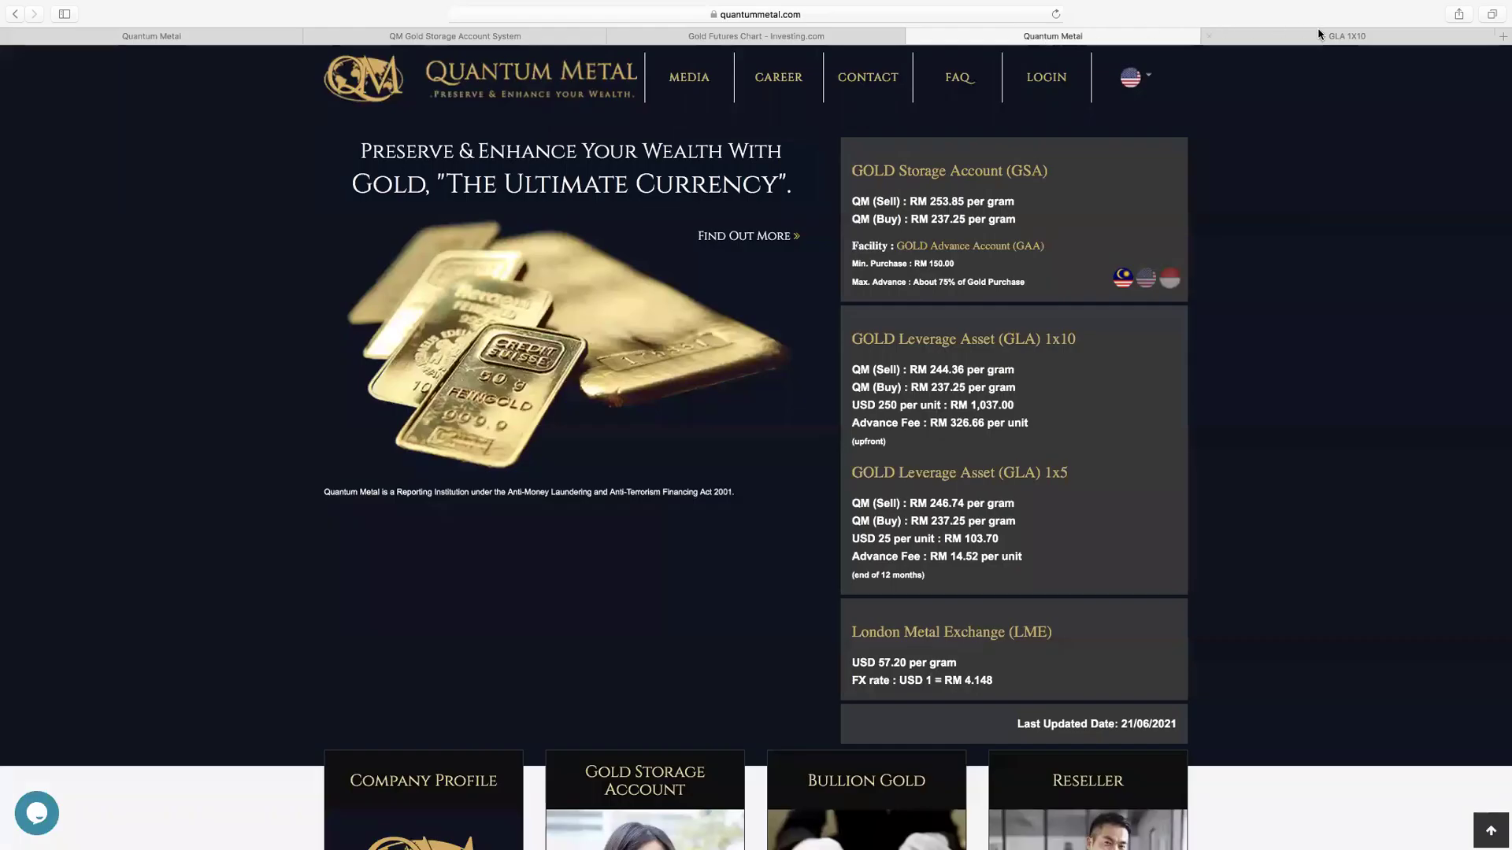
{"action": "left_click", "coordinate": [1321, 40]}
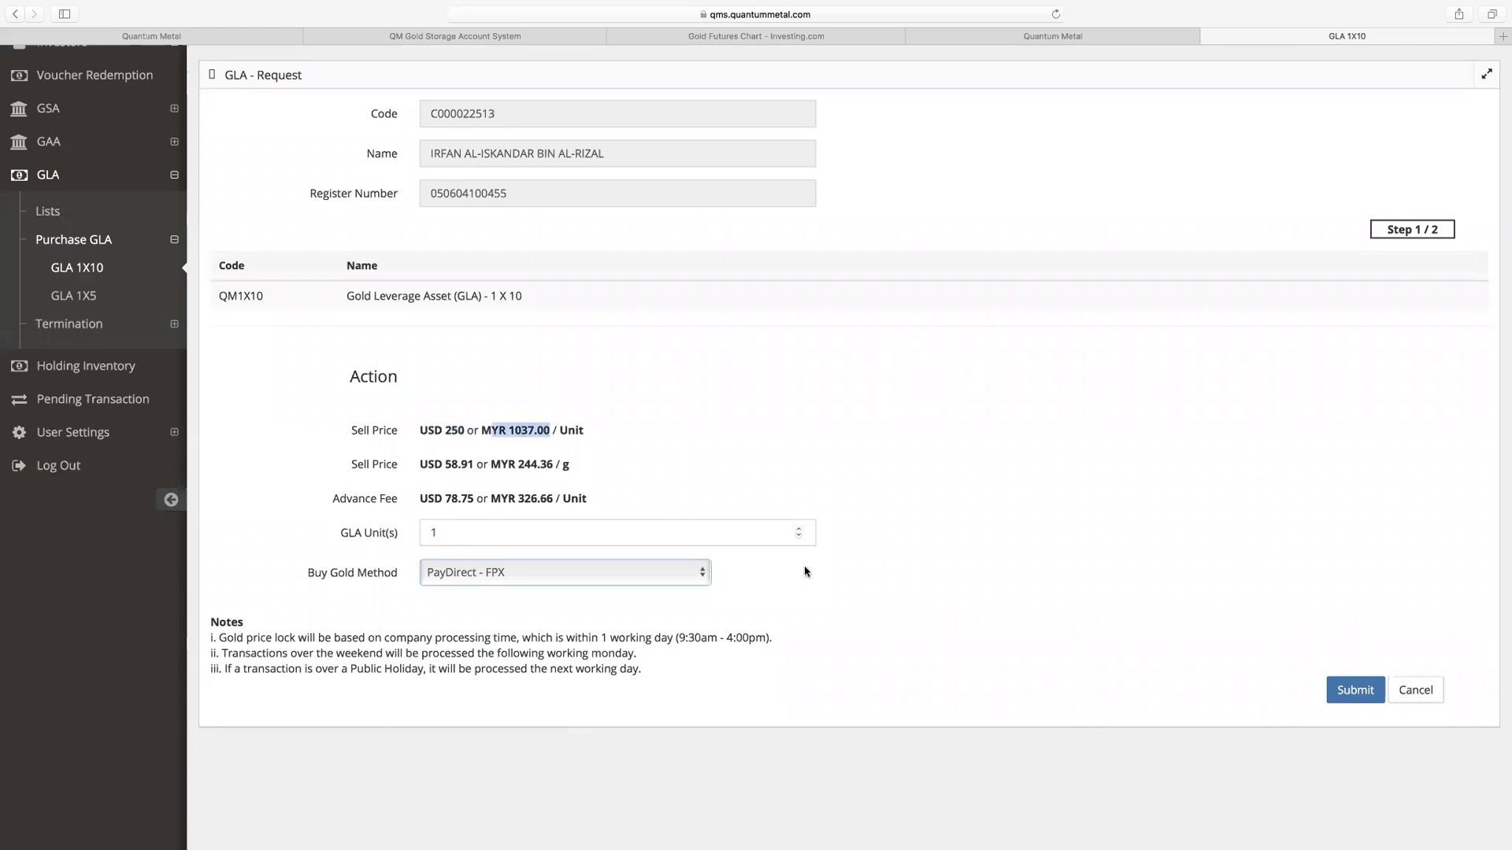
{"action": "left_click", "coordinate": [1353, 690]}
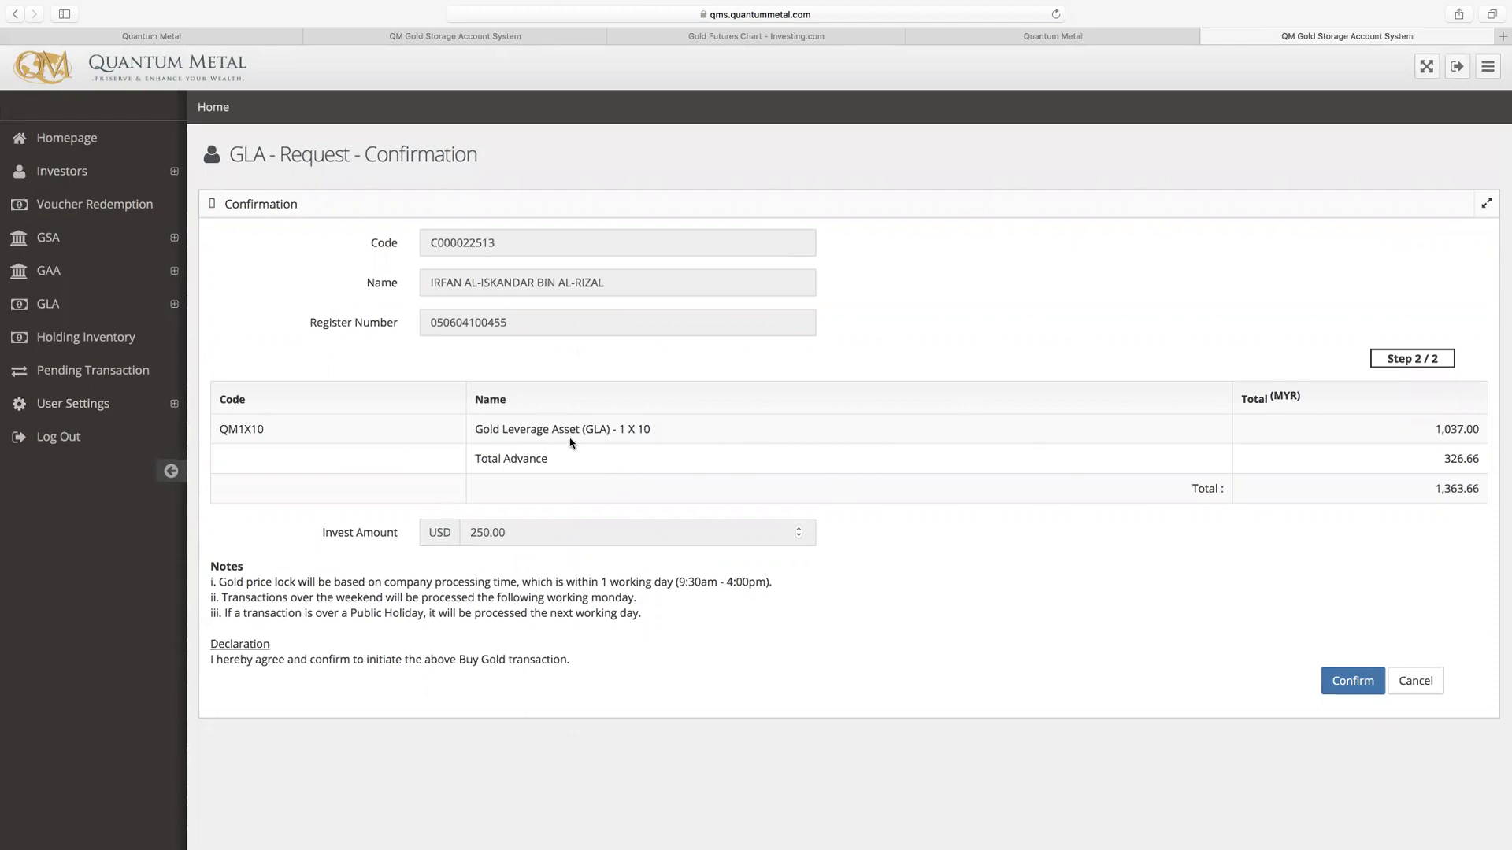
{"action": "left_click_drag", "start_coordinate": [1438, 432], "coordinate": [1475, 432]}
{"action": "left_click_drag", "start_coordinate": [1475, 459], "coordinate": [1435, 457]}
{"action": "scroll", "coordinate": [1473, 460], "scroll_direction": "down", "scroll_amount": 1}
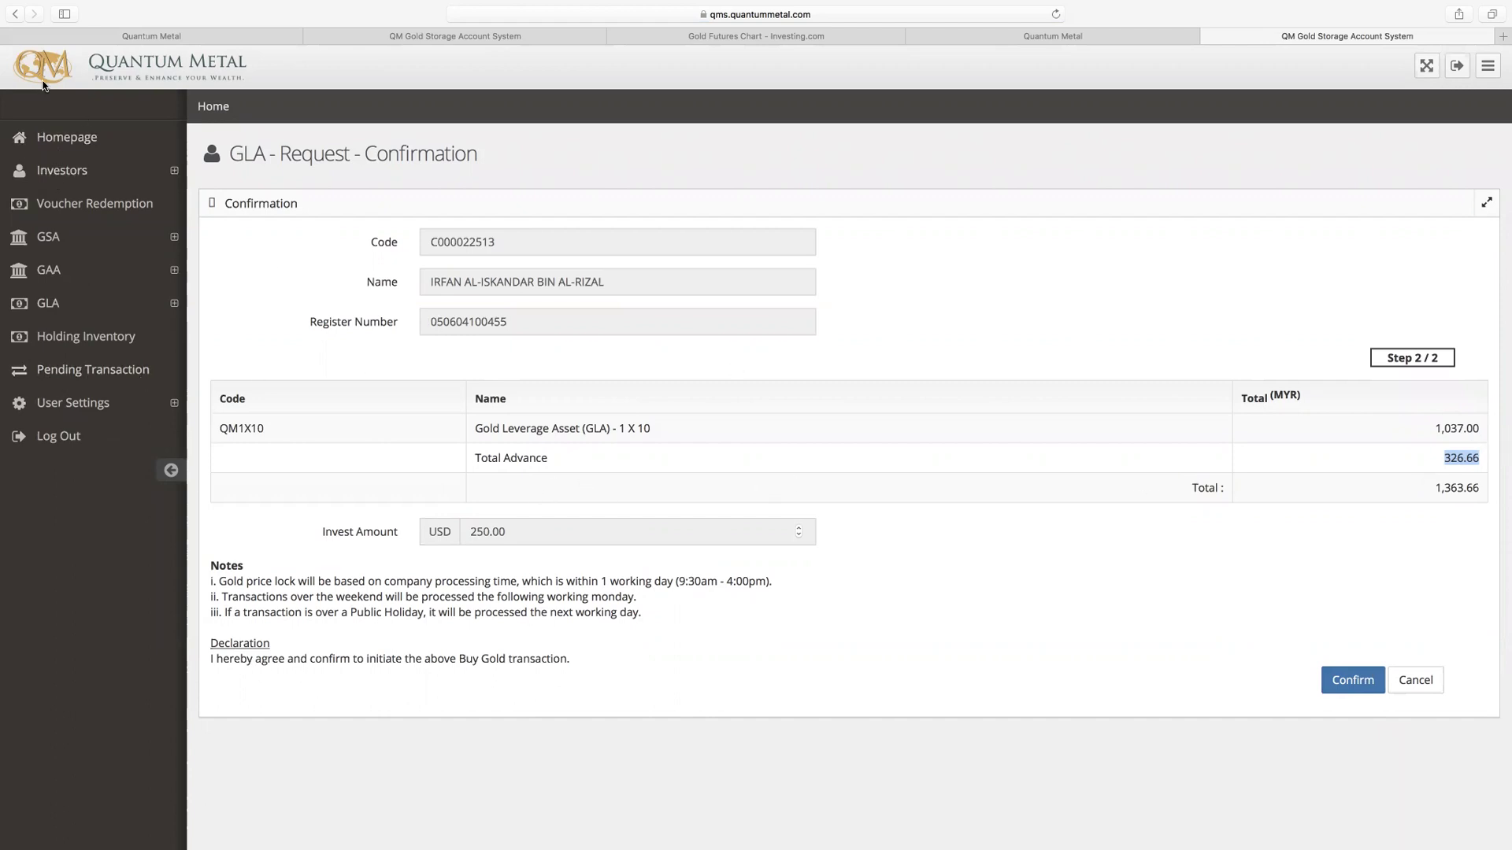
Step: Reopen the GLA 1X10 form with 1 unit and PayDirect - FPX, and submit it again
{"action": "left_click", "coordinate": [13, 14]}
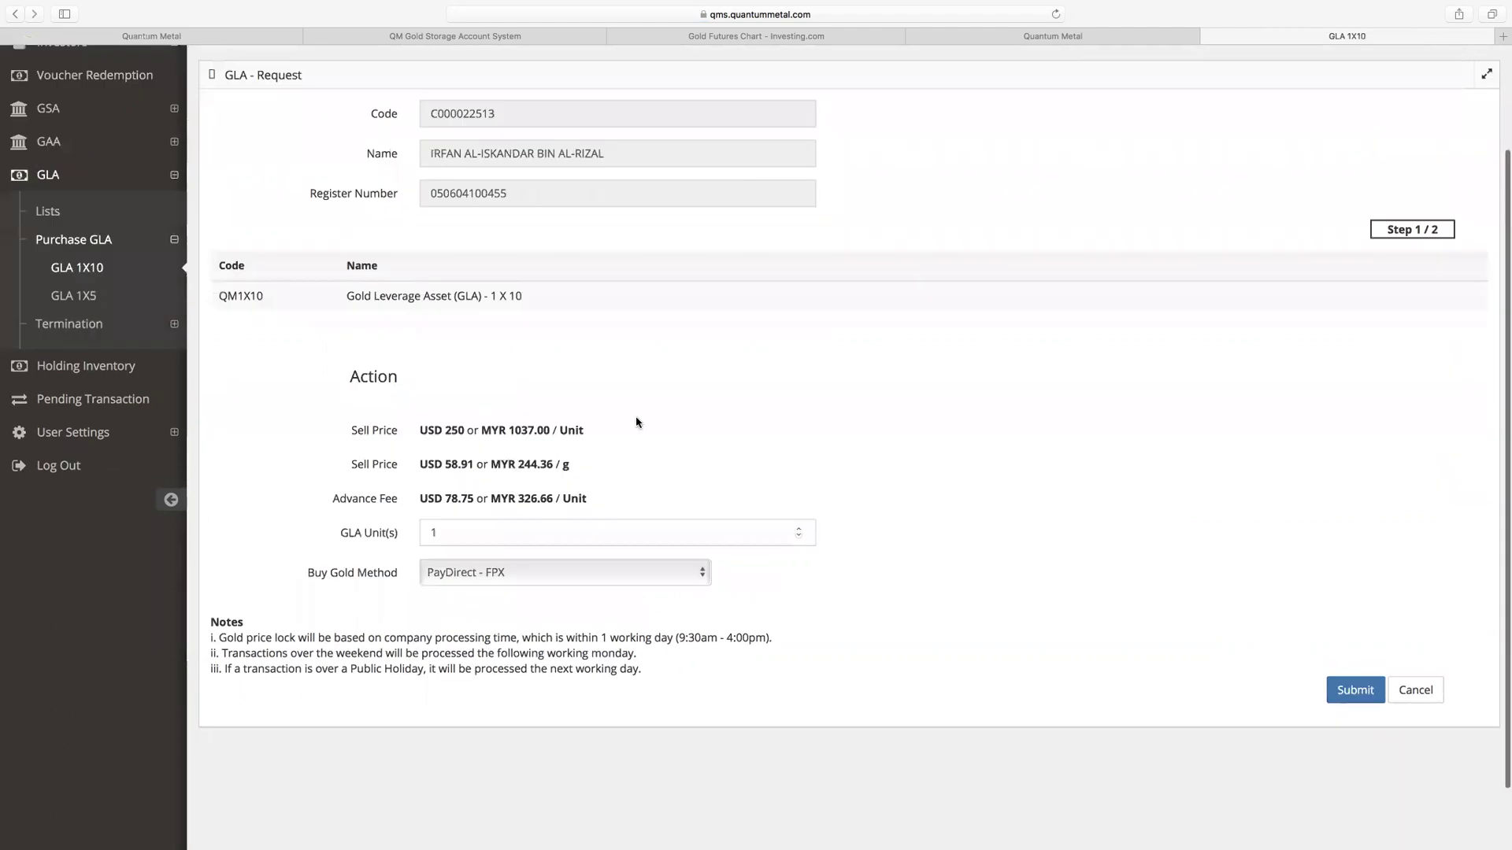
{"action": "left_click", "coordinate": [89, 269]}
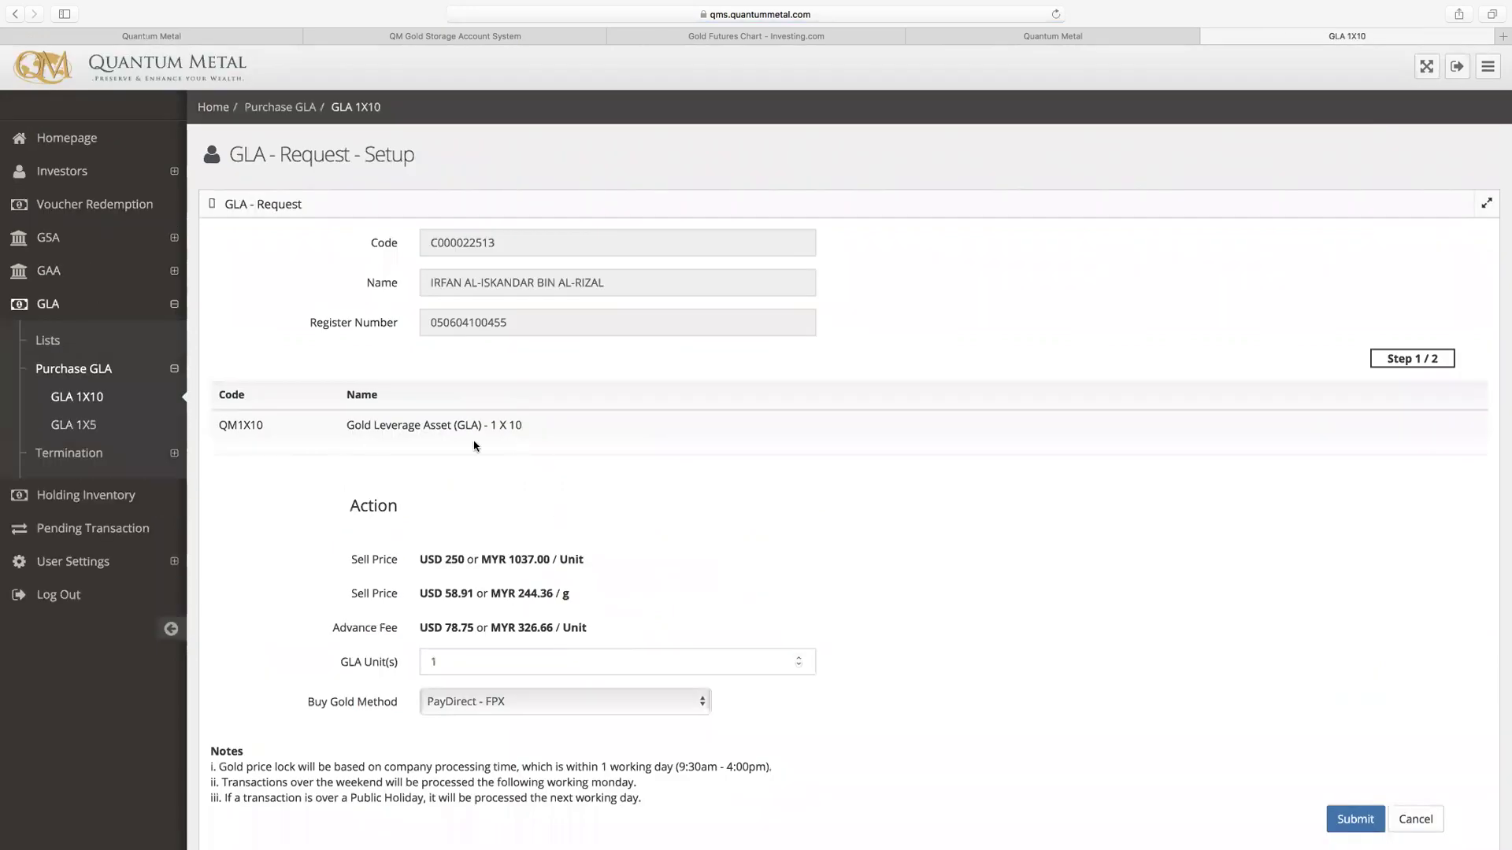
{"action": "scroll", "coordinate": [635, 516], "scroll_direction": "down", "scroll_amount": 1}
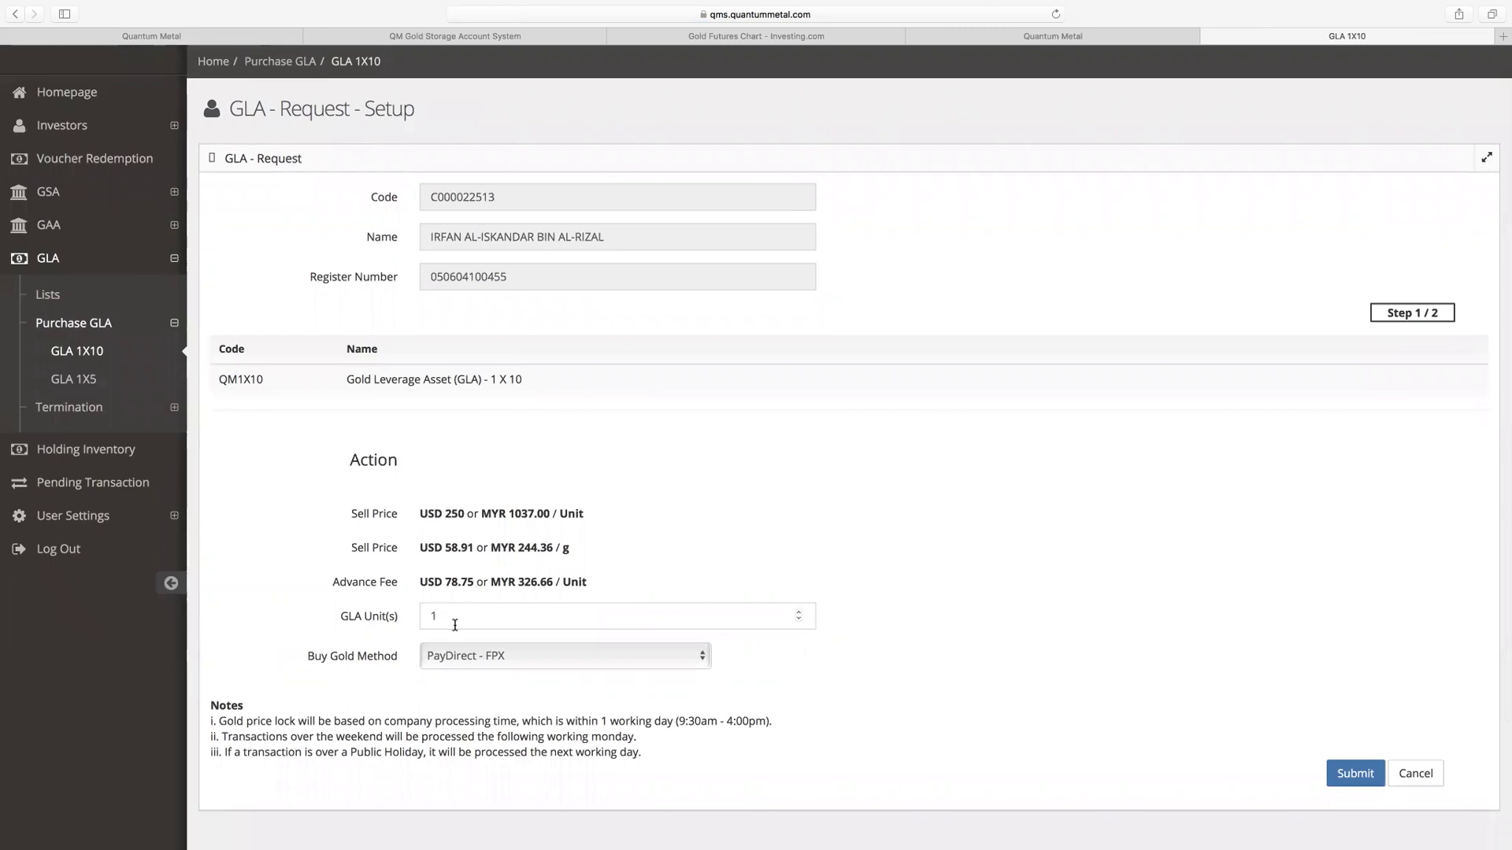
{"action": "left_click", "coordinate": [1355, 774]}
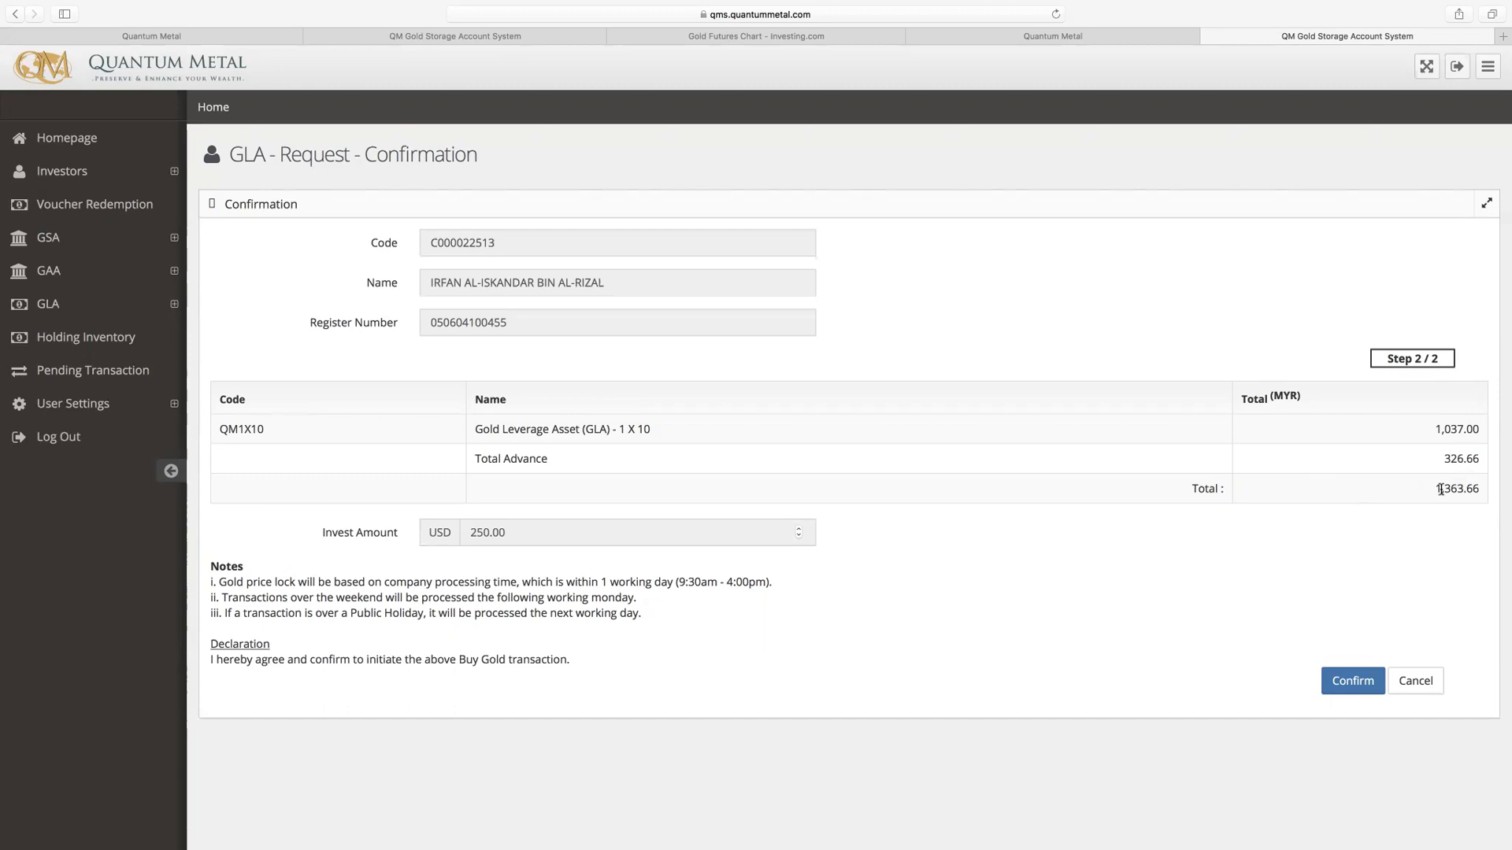
Step: Confirm the GLA purchase and expand Online Banking (Personal) on the PayDirect gateway
{"action": "left_click", "coordinate": [1348, 698]}
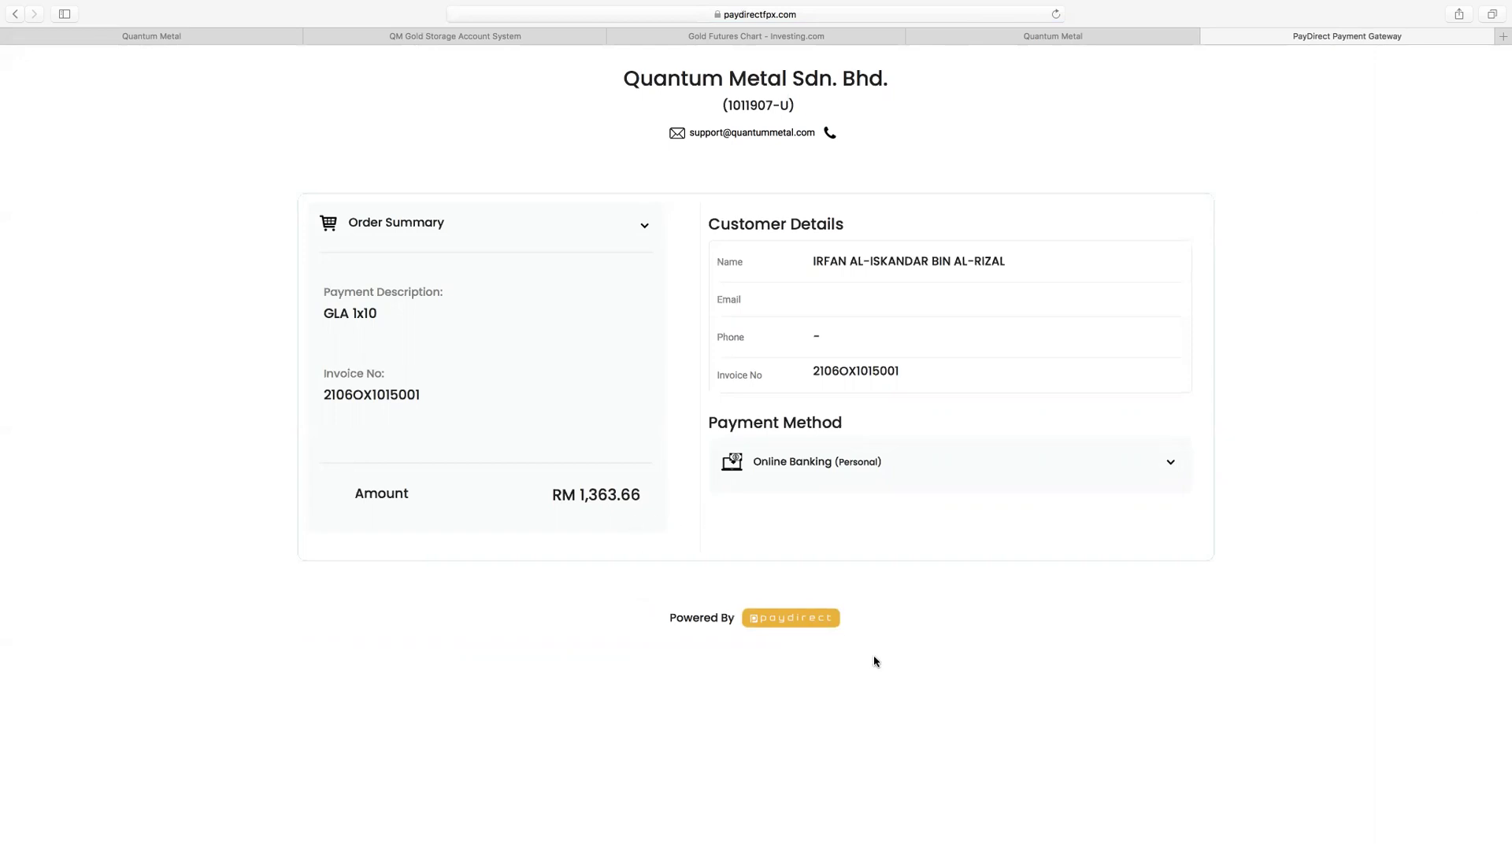
{"action": "left_click", "coordinate": [901, 465]}
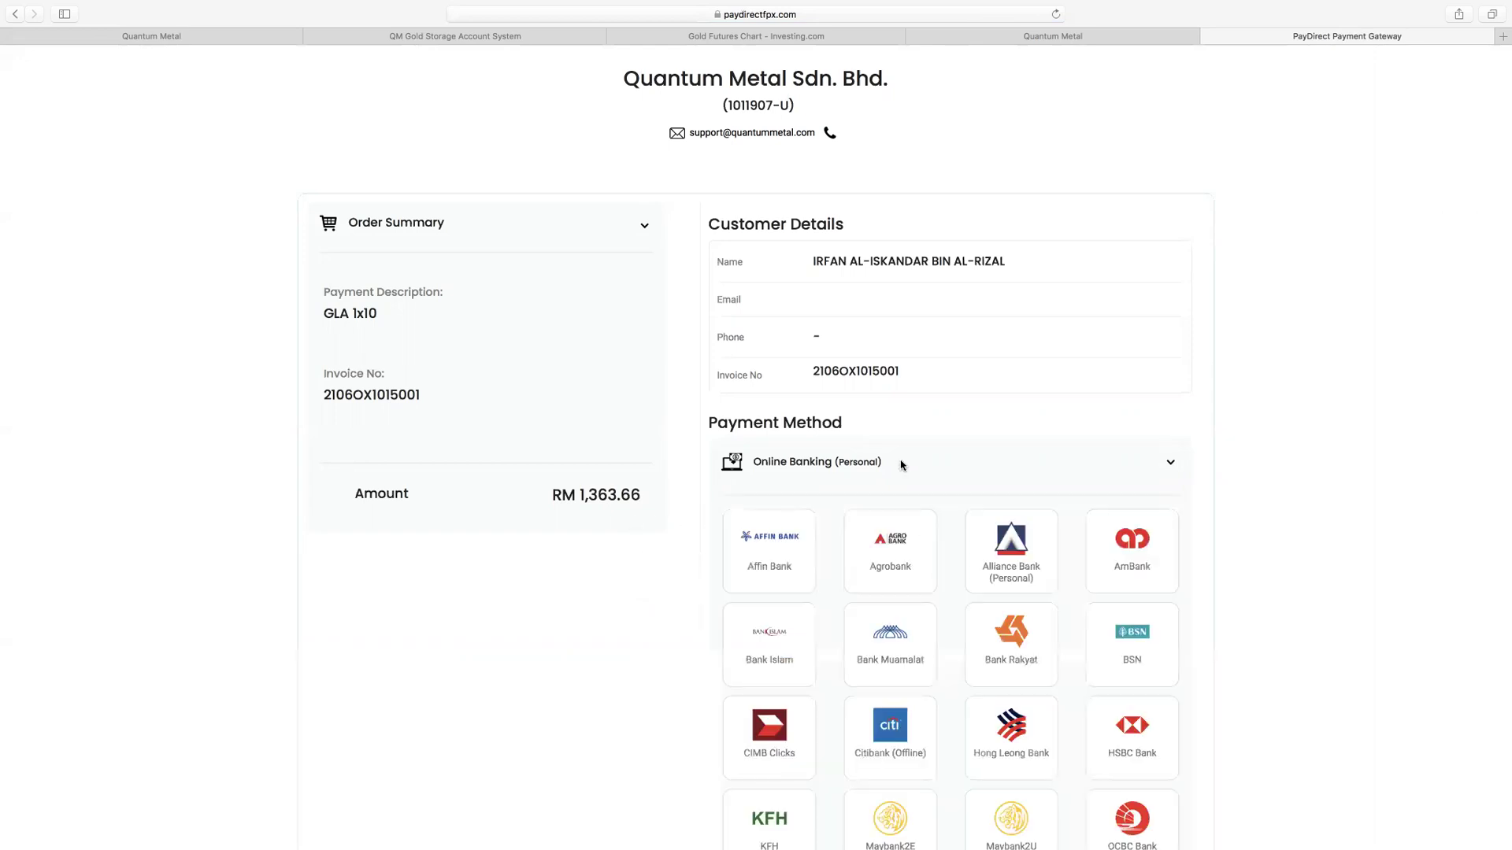
{"action": "scroll", "coordinate": [1005, 540], "scroll_direction": "down", "scroll_amount": 3}
{"action": "scroll", "coordinate": [1005, 536], "scroll_direction": "down", "scroll_amount": 2}
Step: Select Maybank2U as the paying bank and scroll down to the PAY button
{"action": "left_click", "coordinate": [1024, 628]}
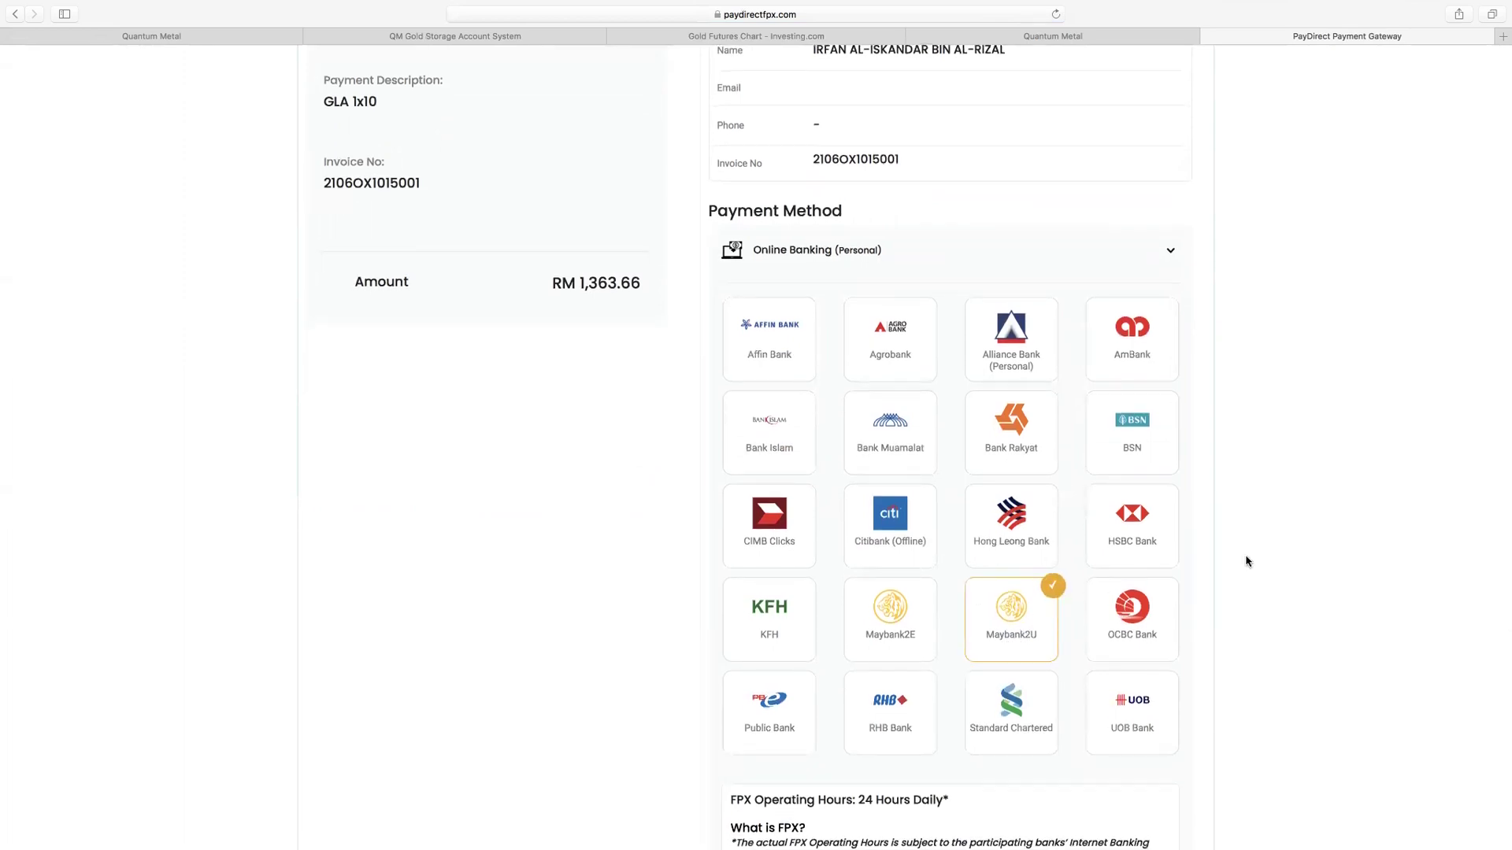
{"action": "scroll", "coordinate": [1193, 602], "scroll_direction": "down", "scroll_amount": 1}
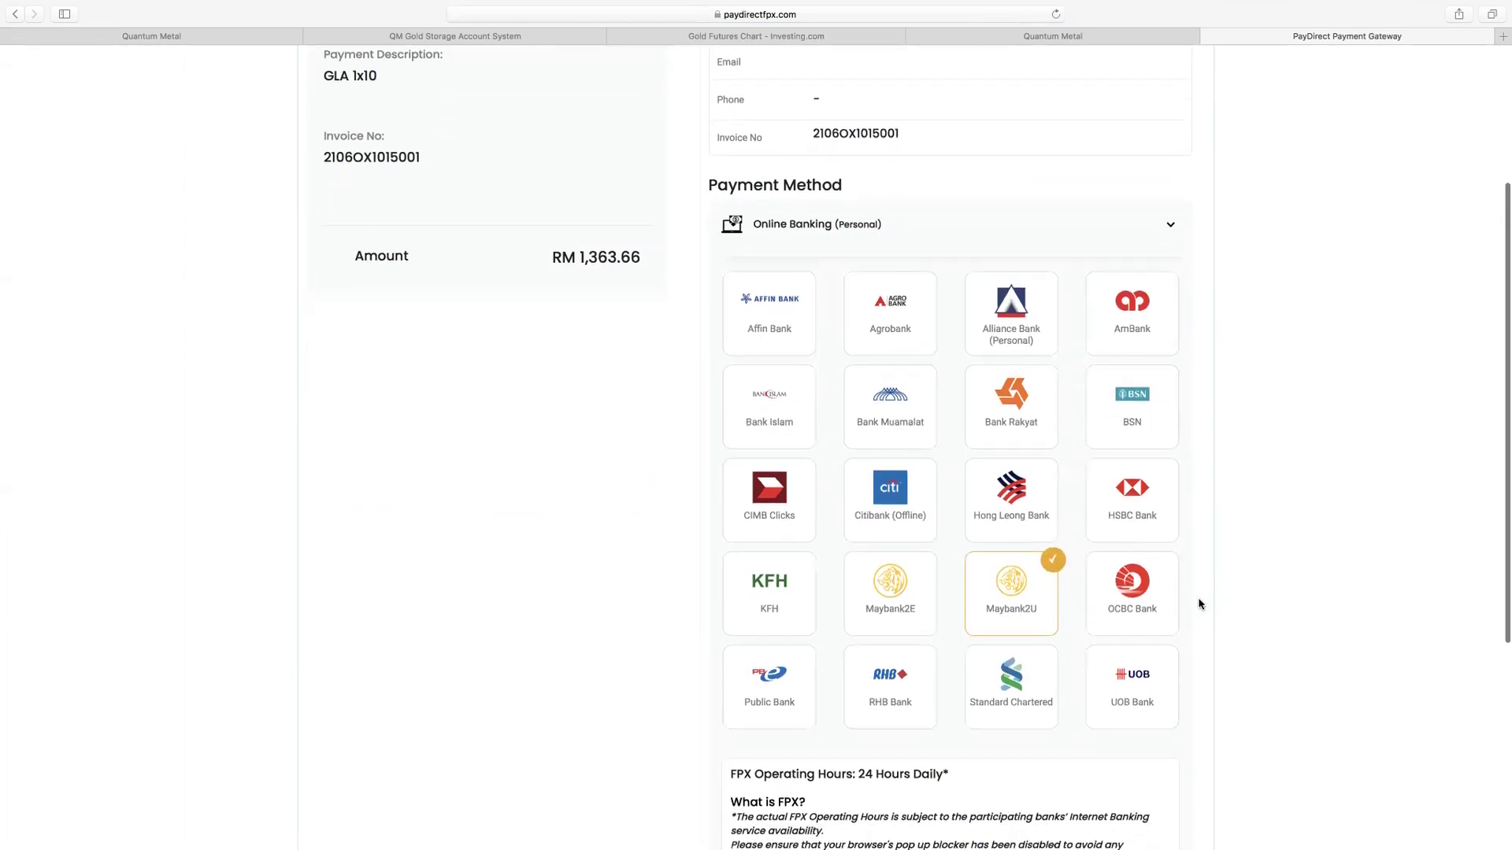
{"action": "scroll", "coordinate": [1231, 646], "scroll_direction": "down", "scroll_amount": 5}
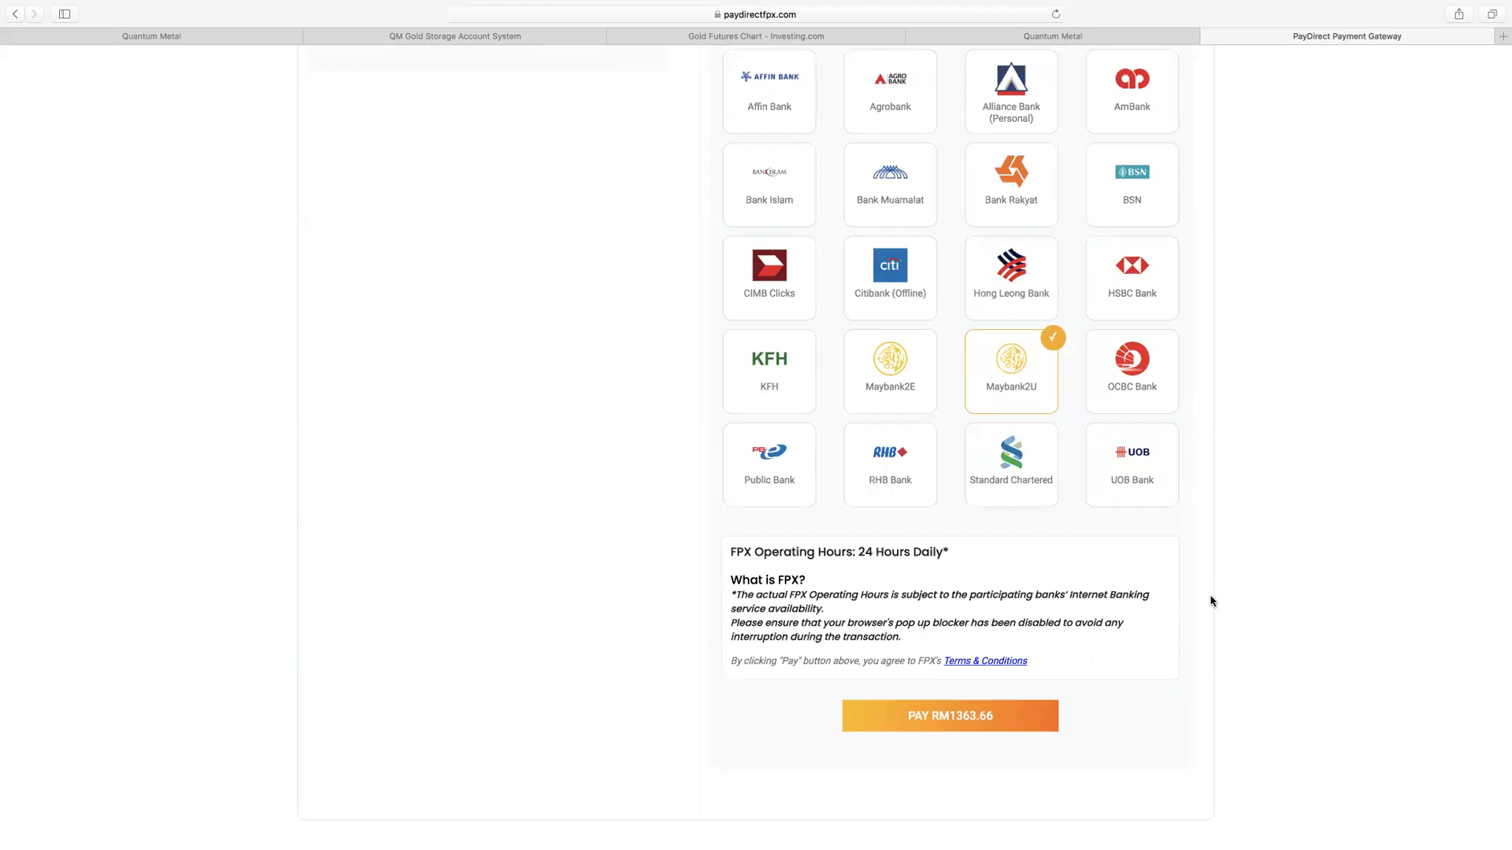
{"action": "scroll", "coordinate": [1212, 602], "scroll_direction": "up", "scroll_amount": 3}
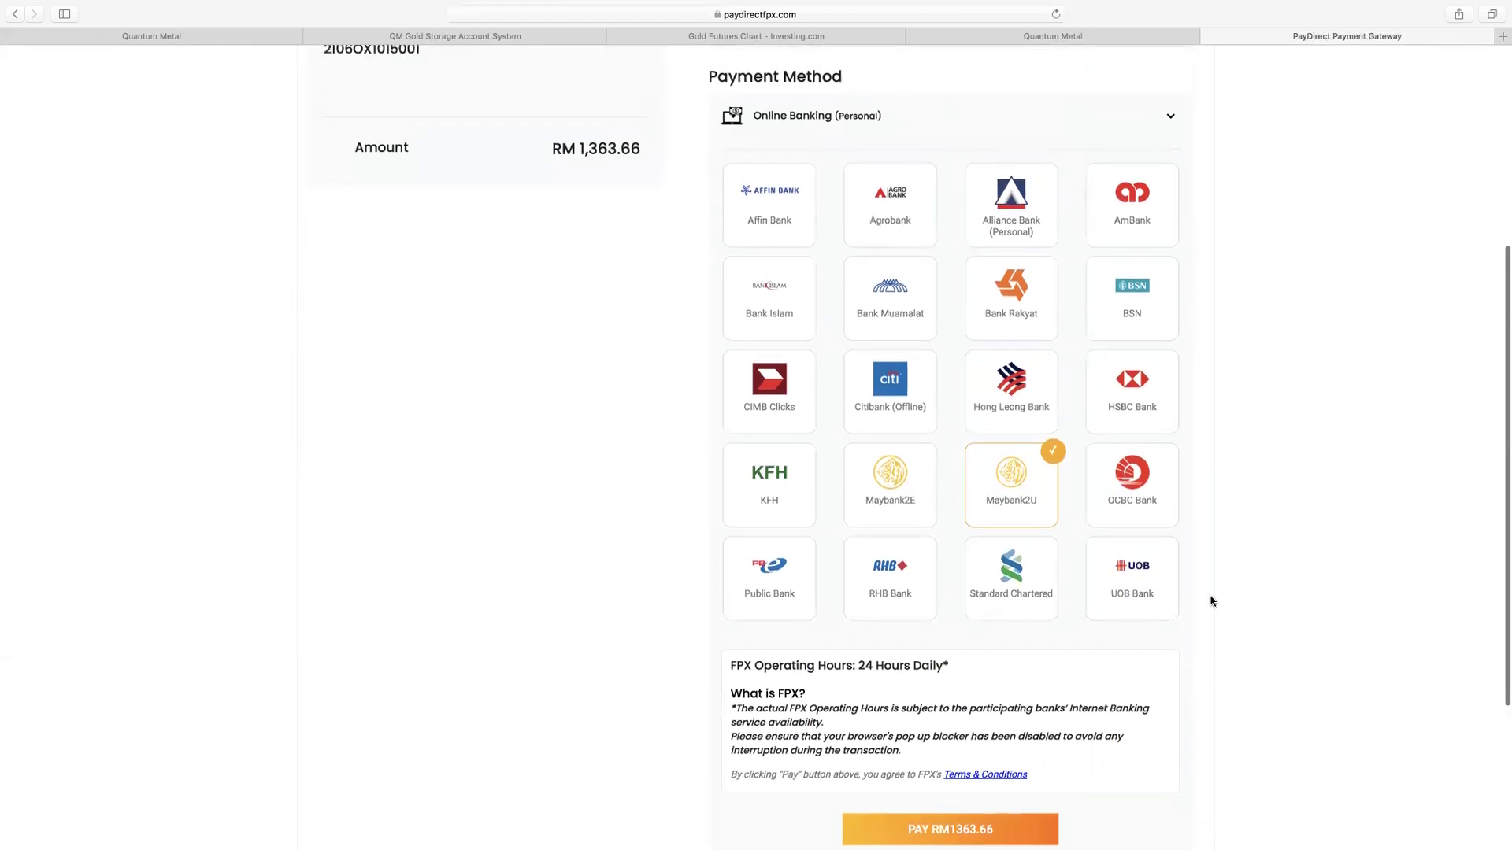
{"action": "scroll", "coordinate": [1211, 602], "scroll_direction": "down", "scroll_amount": 3}
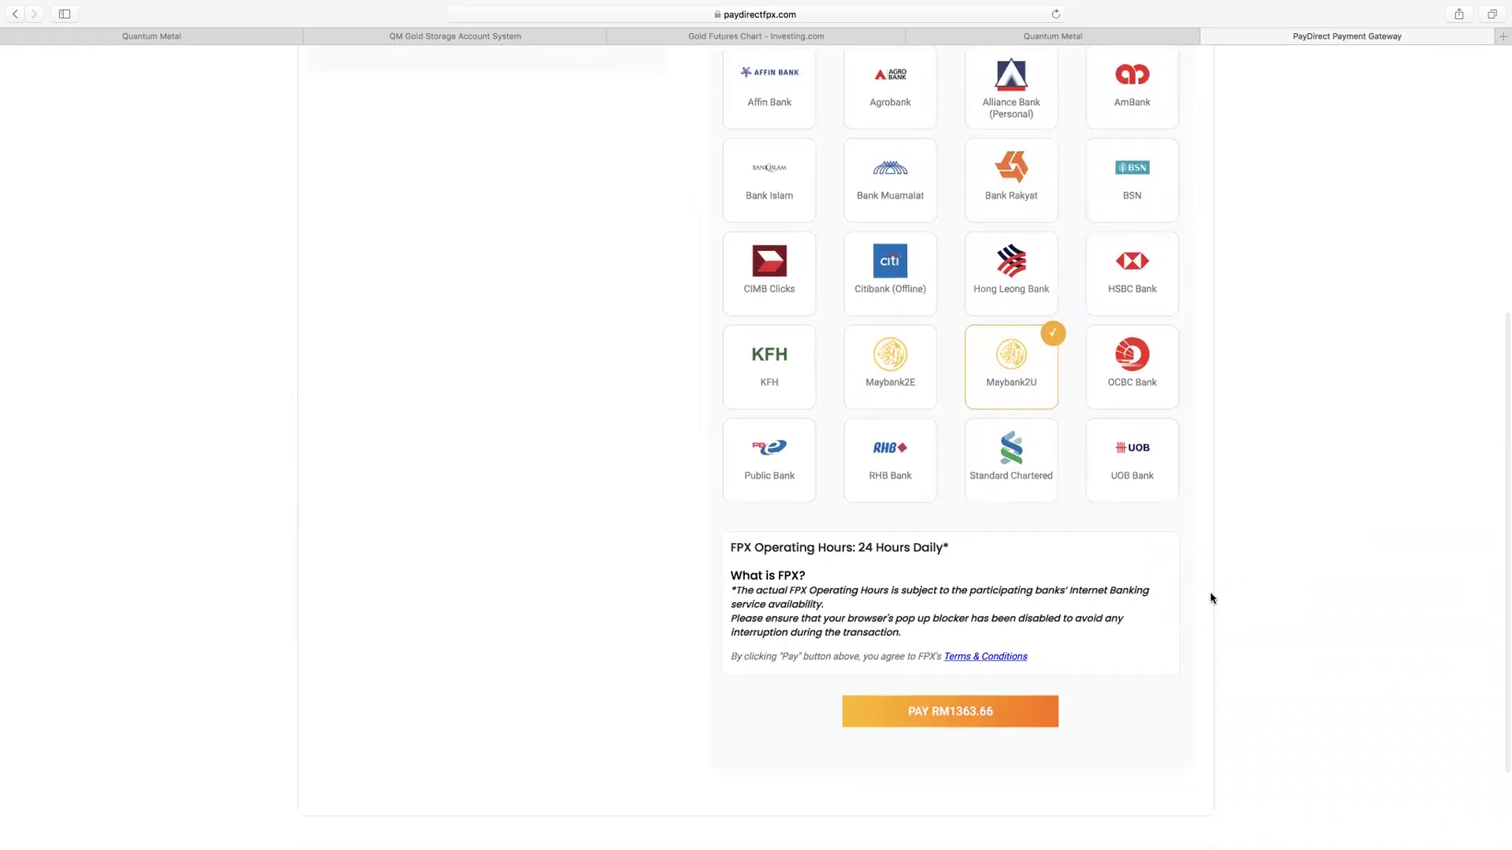
{"action": "scroll", "coordinate": [1209, 606], "scroll_direction": "up", "scroll_amount": 4}
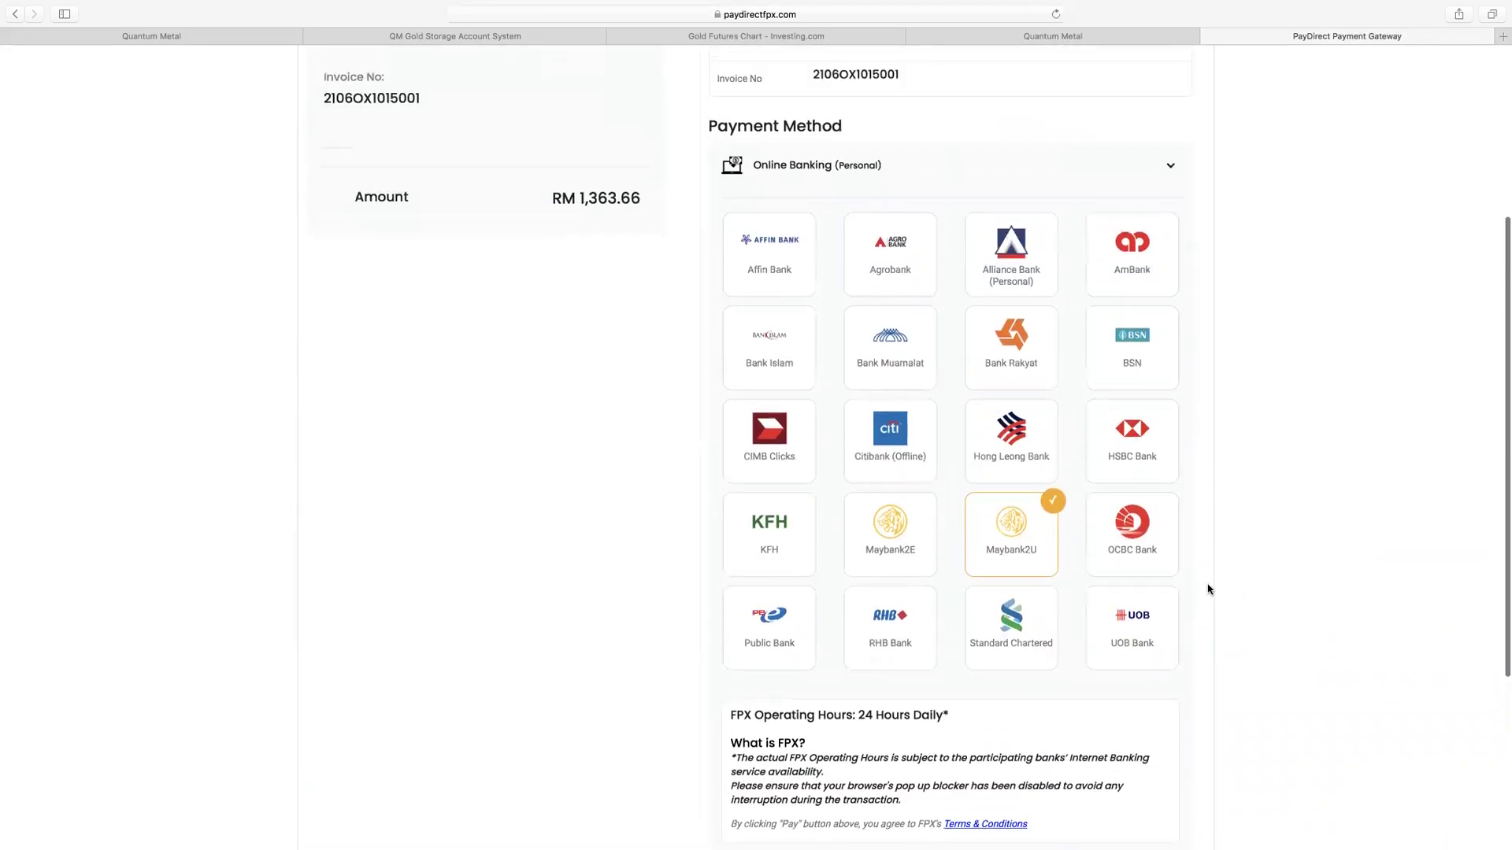
{"action": "scroll", "coordinate": [1211, 602], "scroll_direction": "down", "scroll_amount": 2}
{"action": "scroll", "coordinate": [1208, 604], "scroll_direction": "down", "scroll_amount": 1}
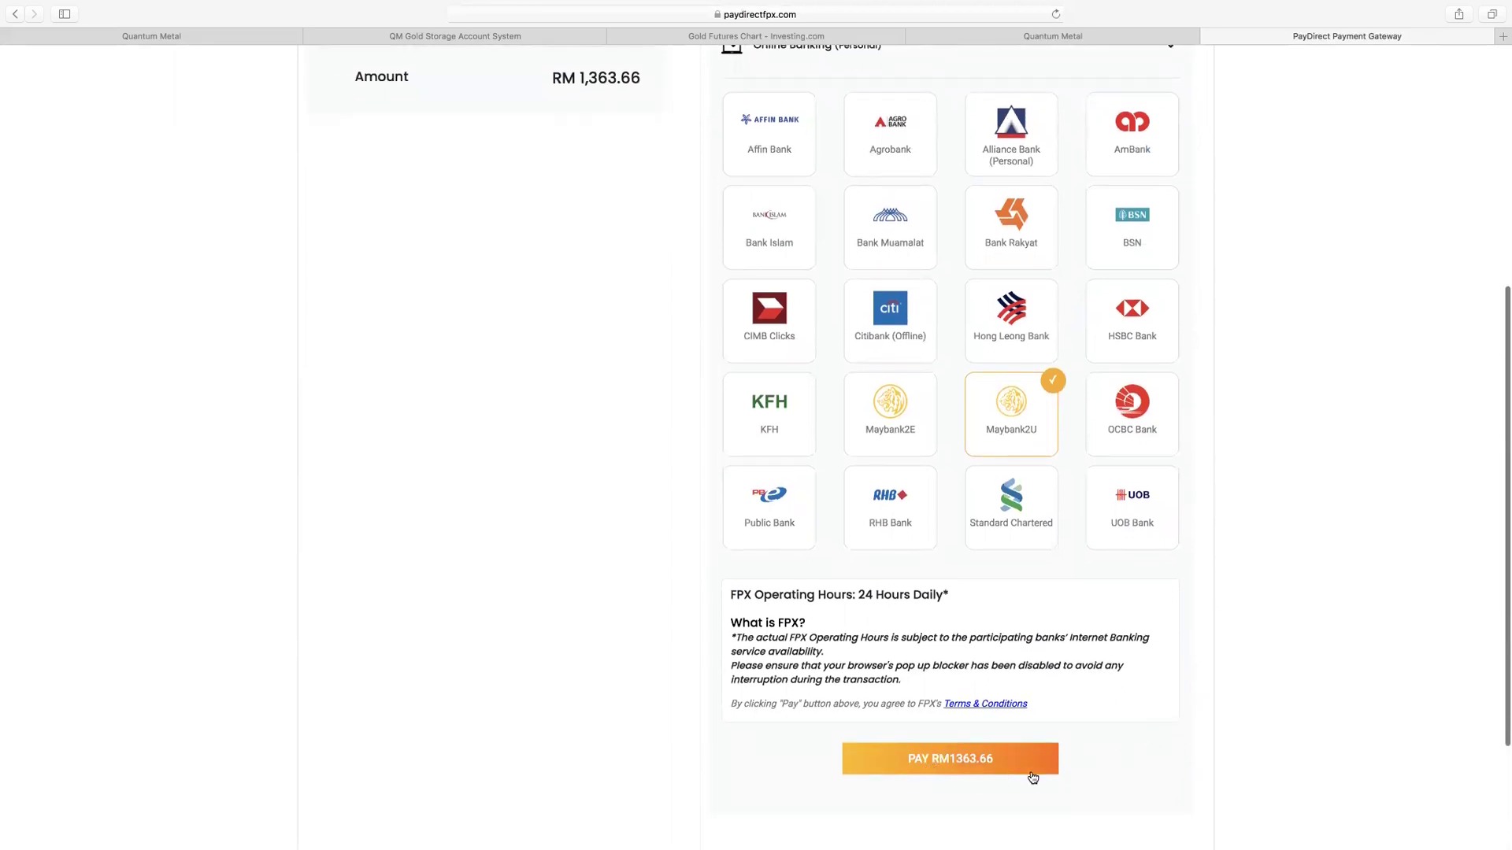
Step: Pay RM1363.66 via Maybank2u, logging in with the saved username and the account password
{"action": "left_click", "coordinate": [954, 761]}
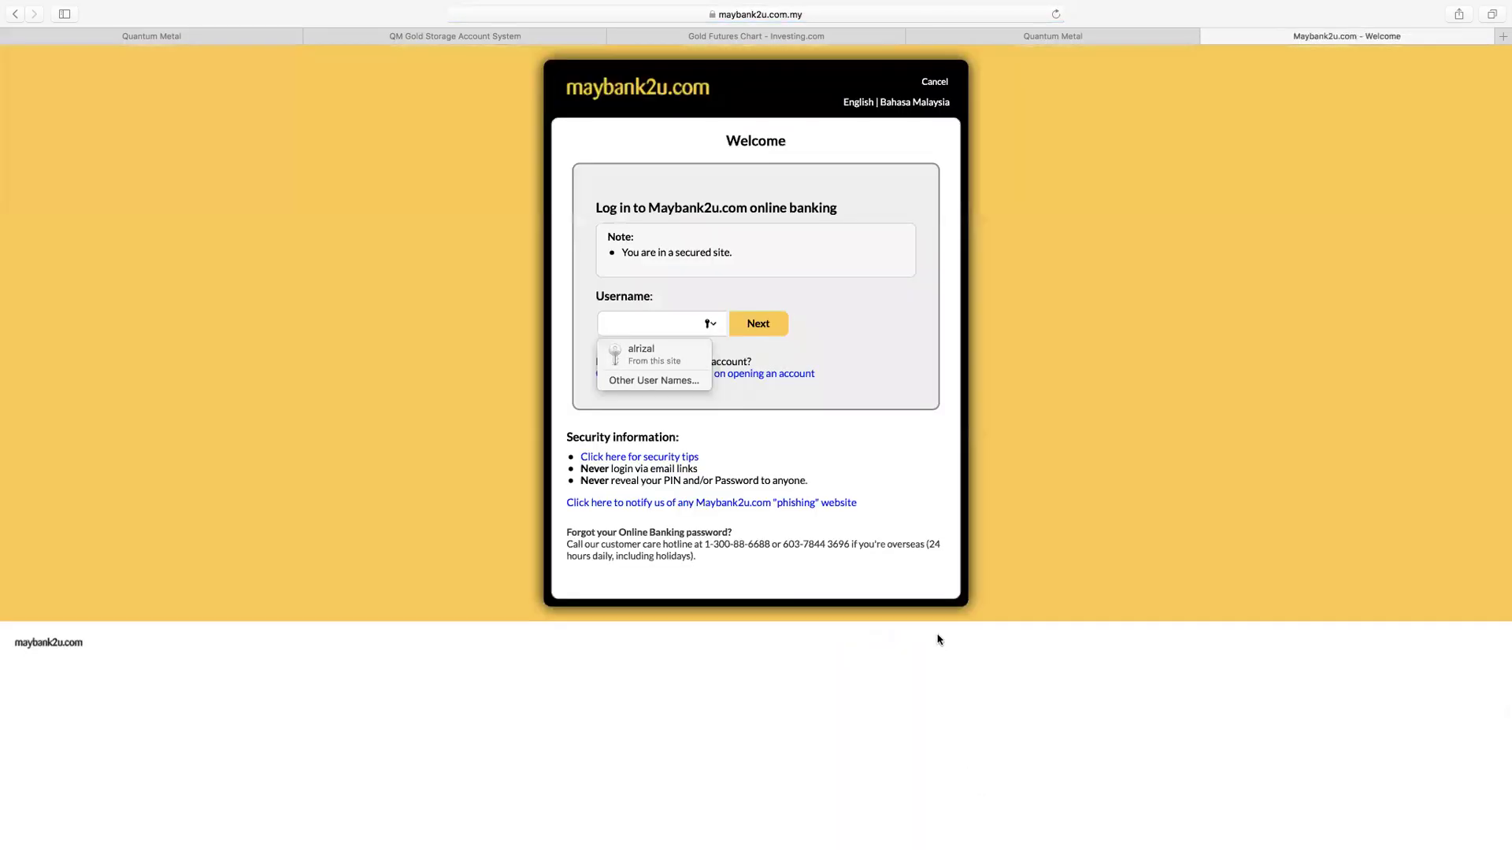
{"action": "left_click", "coordinate": [652, 353]}
{"action": "left_click", "coordinate": [771, 328]}
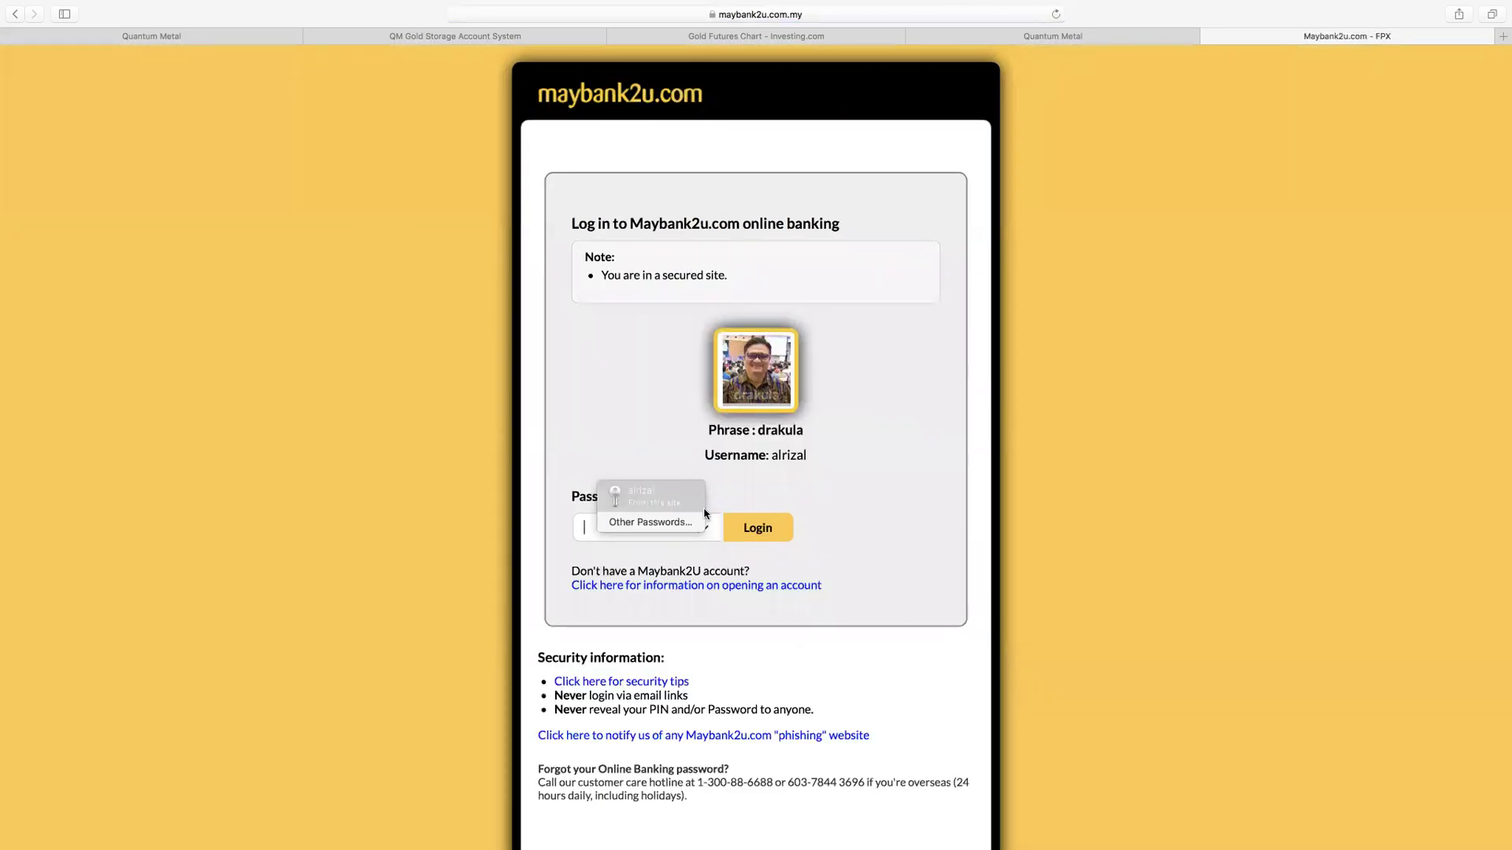
{"action": "type", "text": "***"}
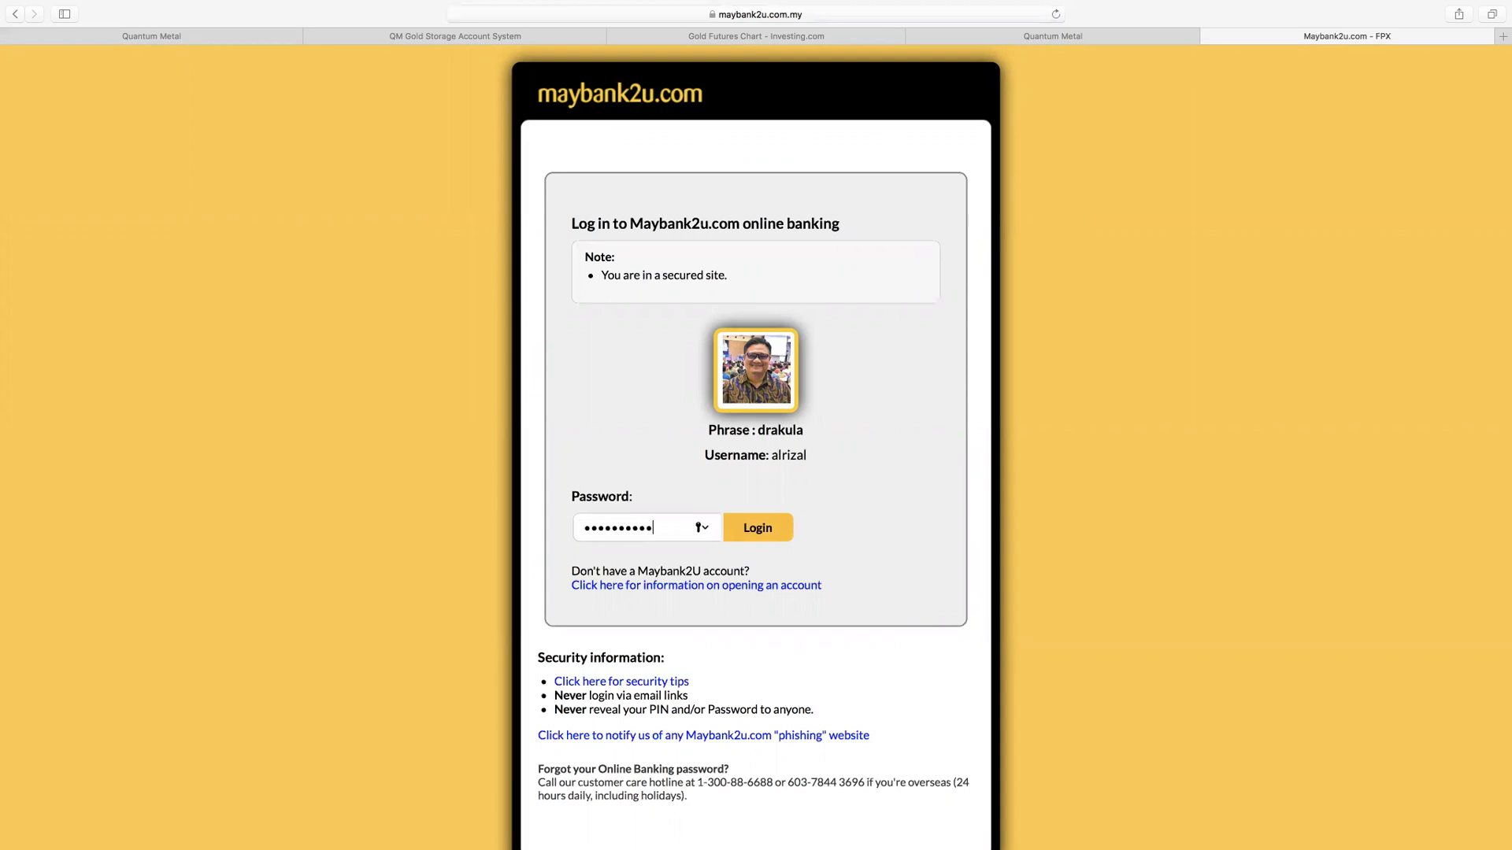
{"action": "left_click", "coordinate": [761, 530]}
Step: Select the savings (SA) account as the From account and continue
{"action": "left_click", "coordinate": [819, 297]}
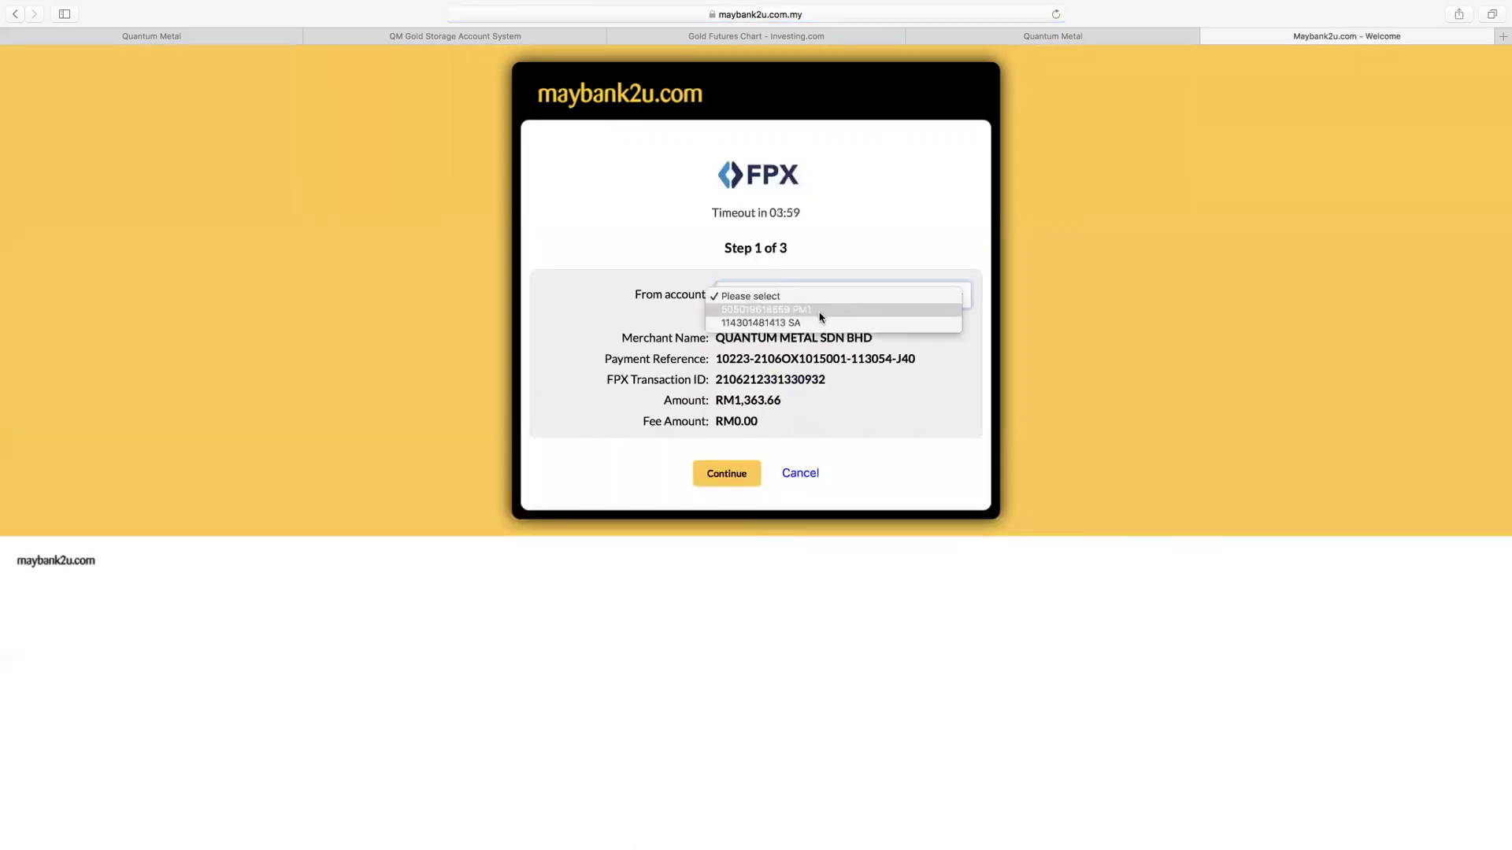
{"action": "left_click", "coordinate": [820, 324]}
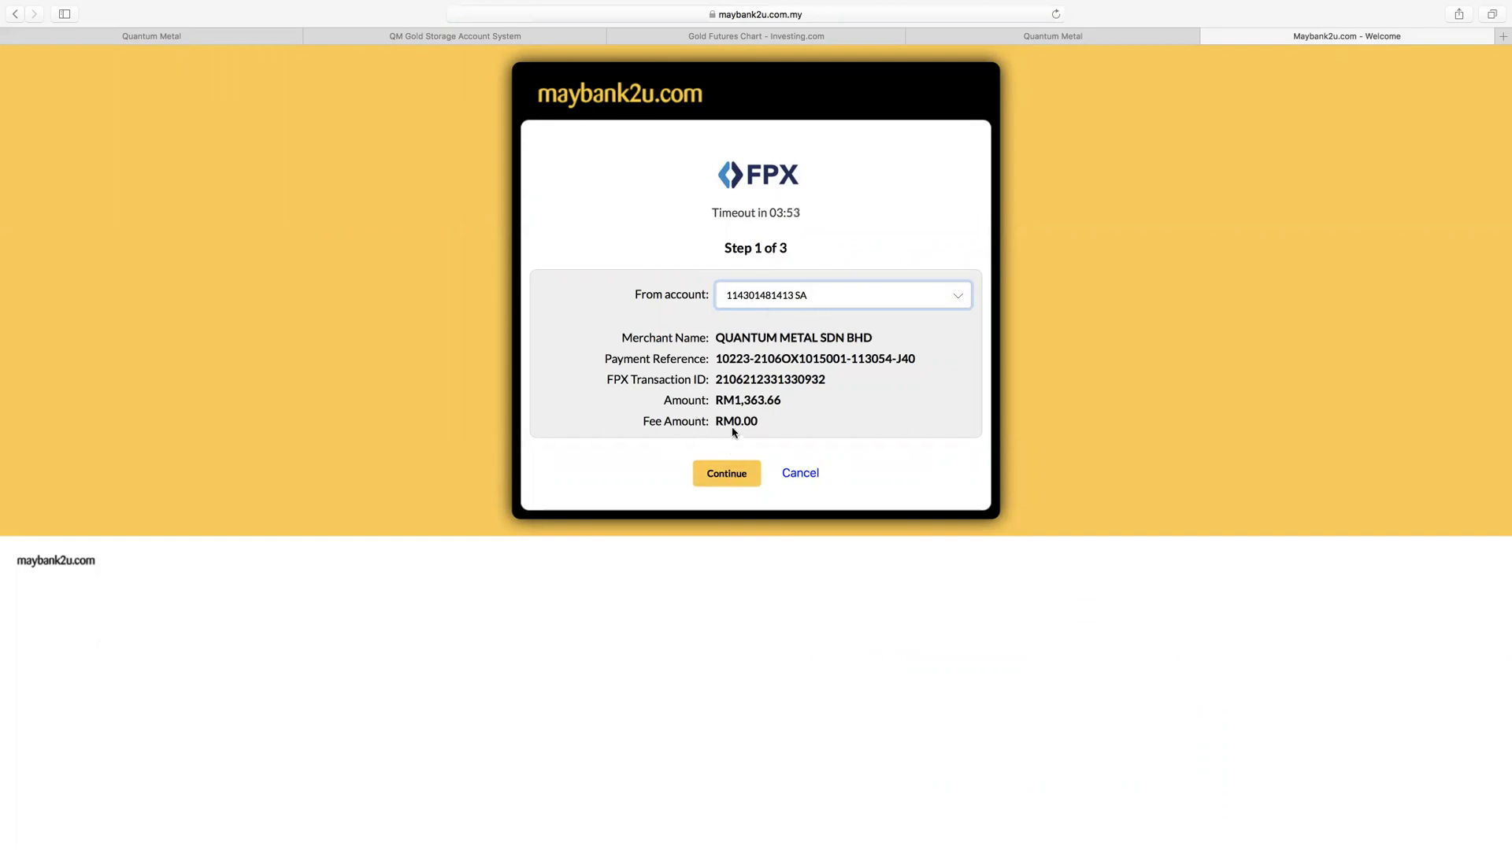
{"action": "left_click", "coordinate": [728, 475]}
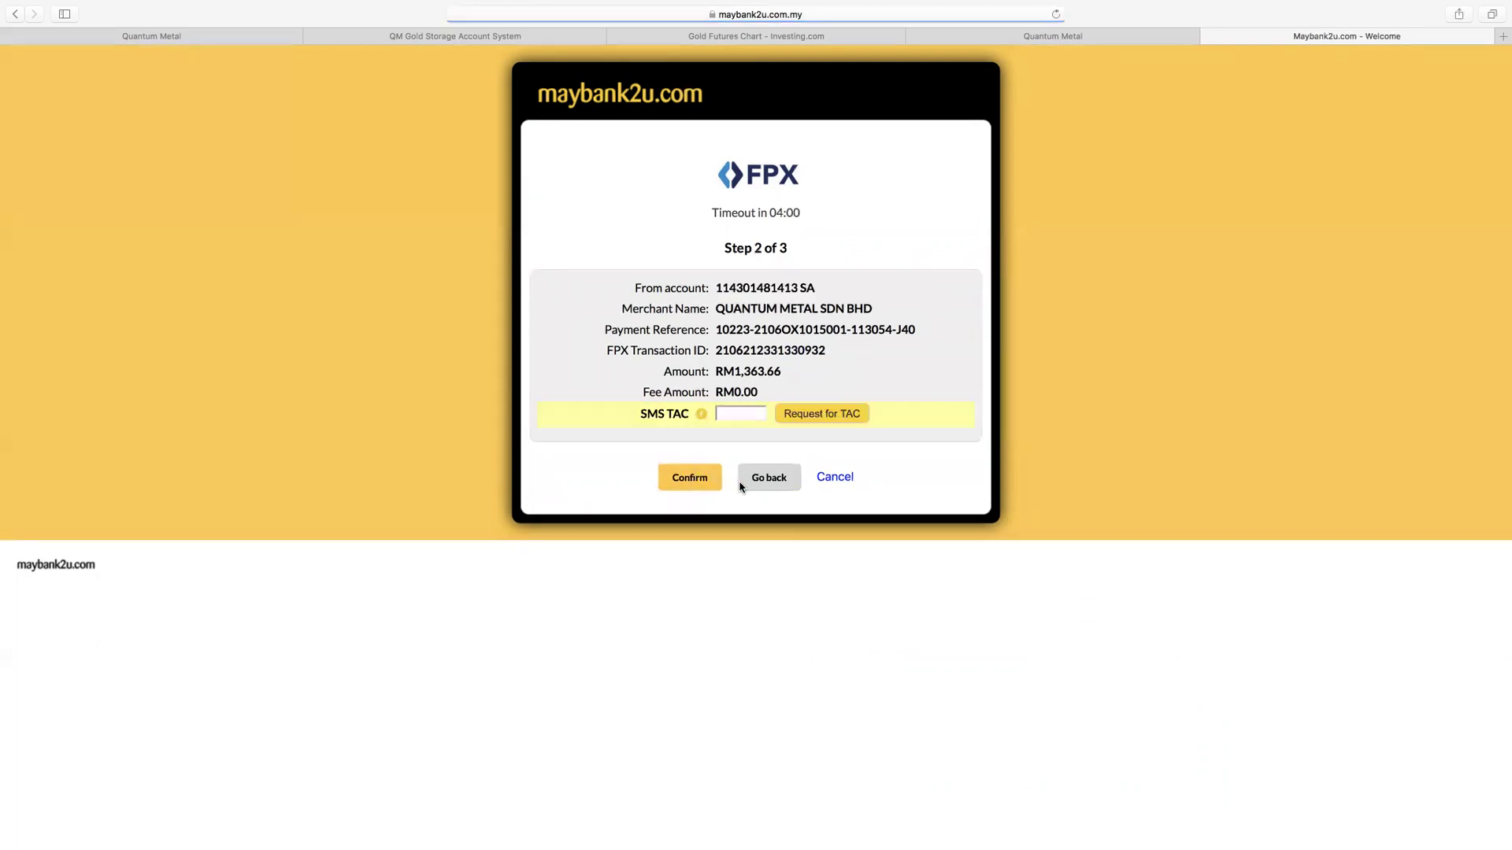
Step: Request an SMS TAC, enter the received code and confirm the payment
{"action": "left_click", "coordinate": [833, 417]}
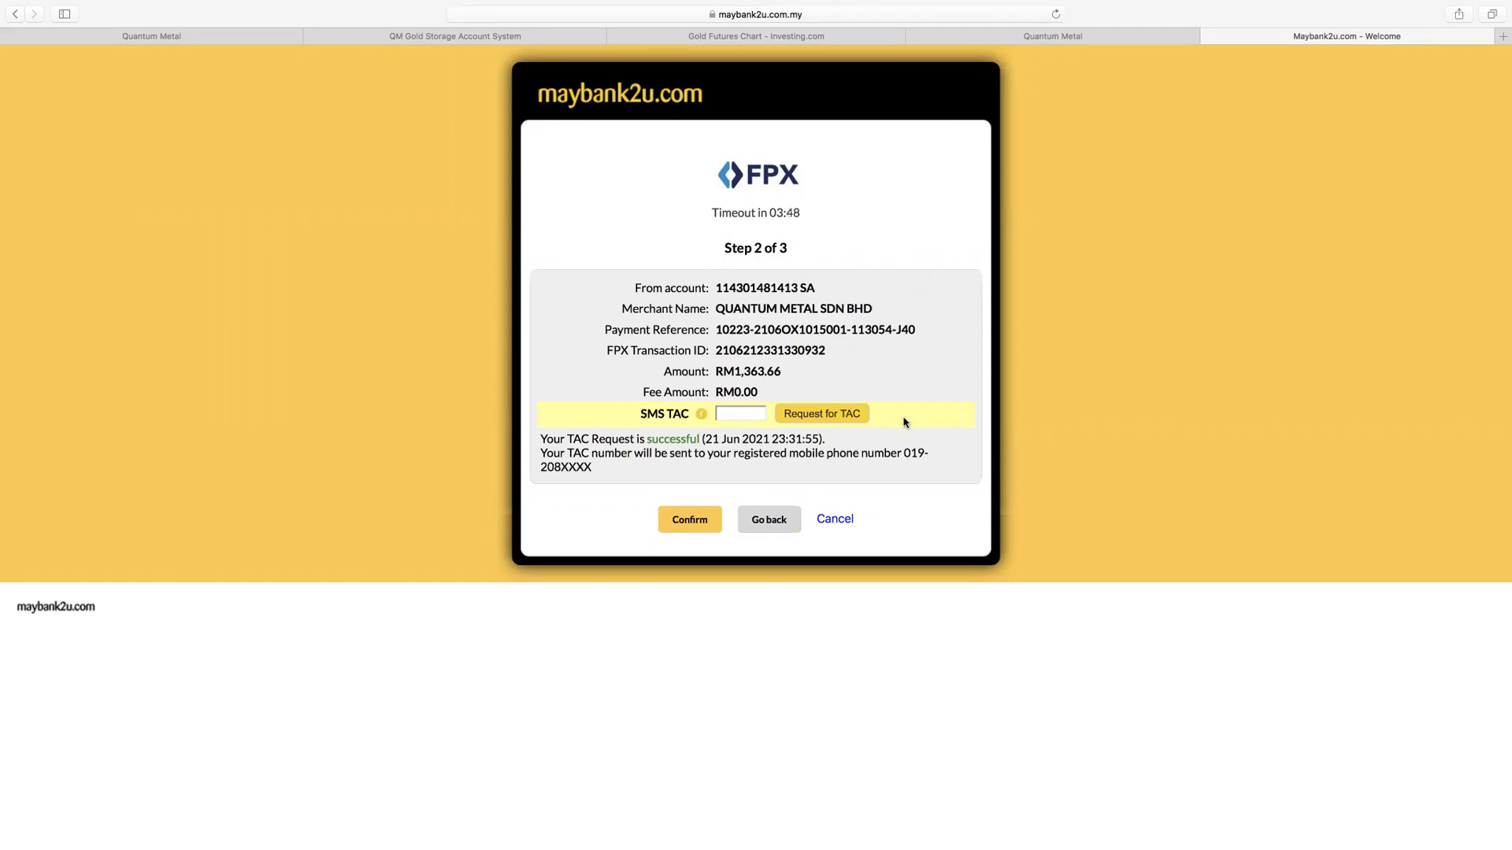
{"action": "left_click", "coordinate": [739, 410]}
{"action": "left_click", "coordinate": [697, 523]}
Step: Return from Maybank2u to the Qlick n Pay receipt showing RM1,363.66 Transaction Approved
{"action": "left_click", "coordinate": [761, 596]}
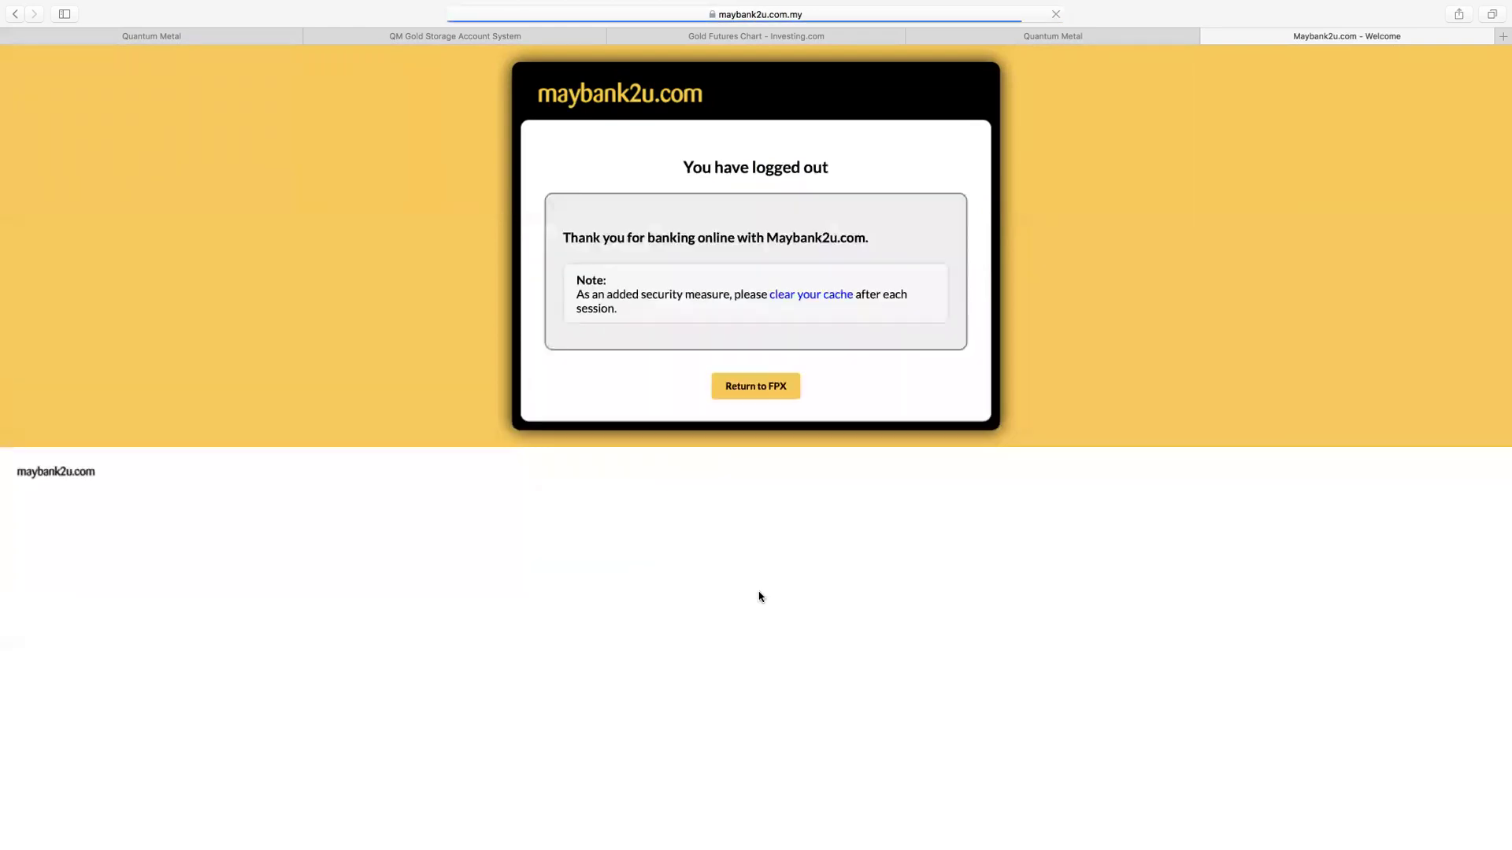
{"action": "left_click", "coordinate": [770, 391]}
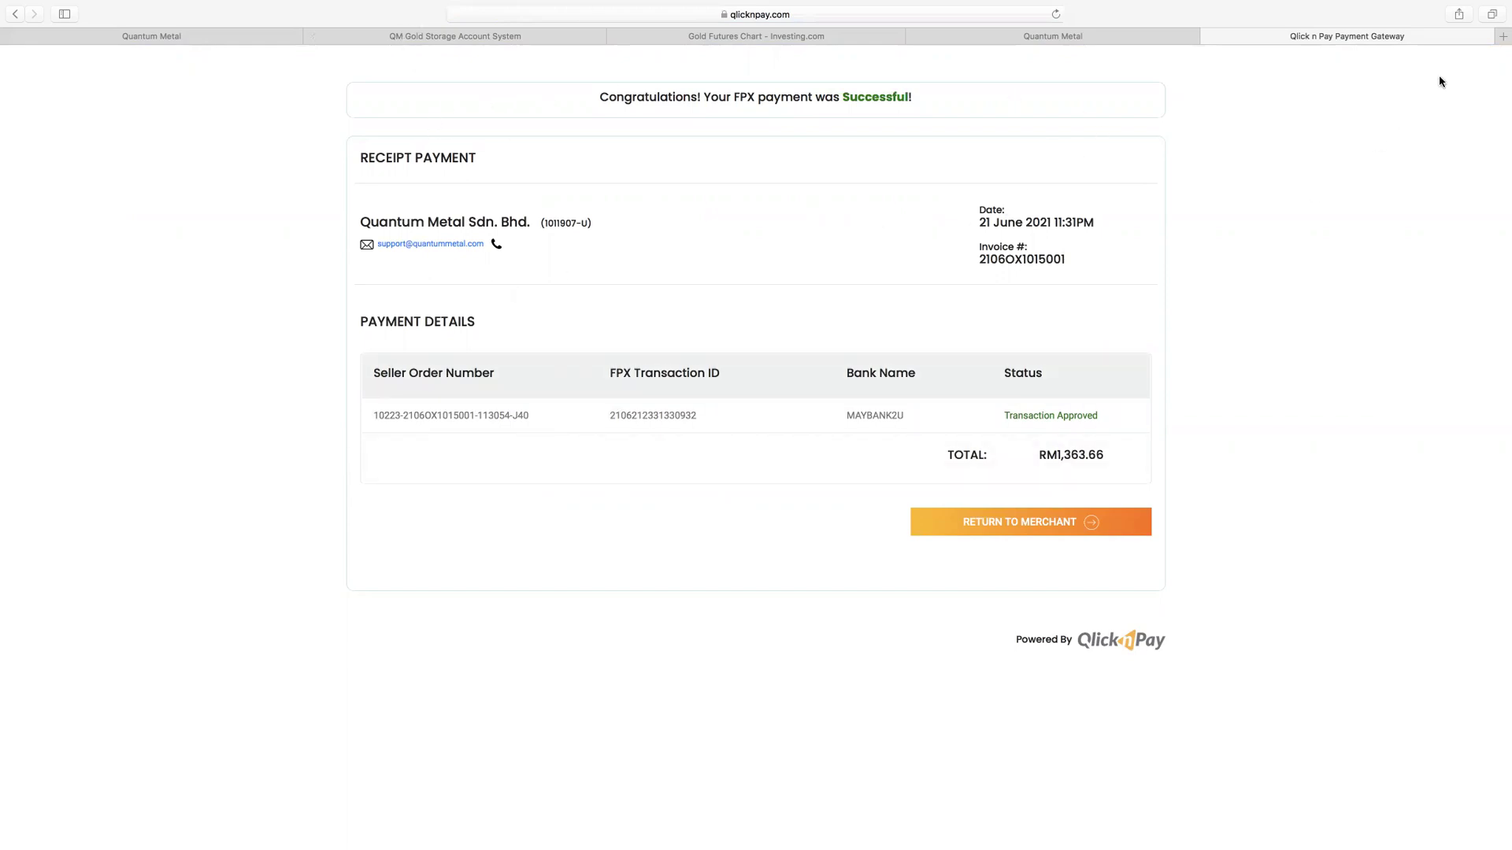
Step: Print the receipt to PDF as 'Qlick n Pay Payment Gateway' in Downloads, then return to the merchant
{"action": "right_click", "coordinate": [1256, 164]}
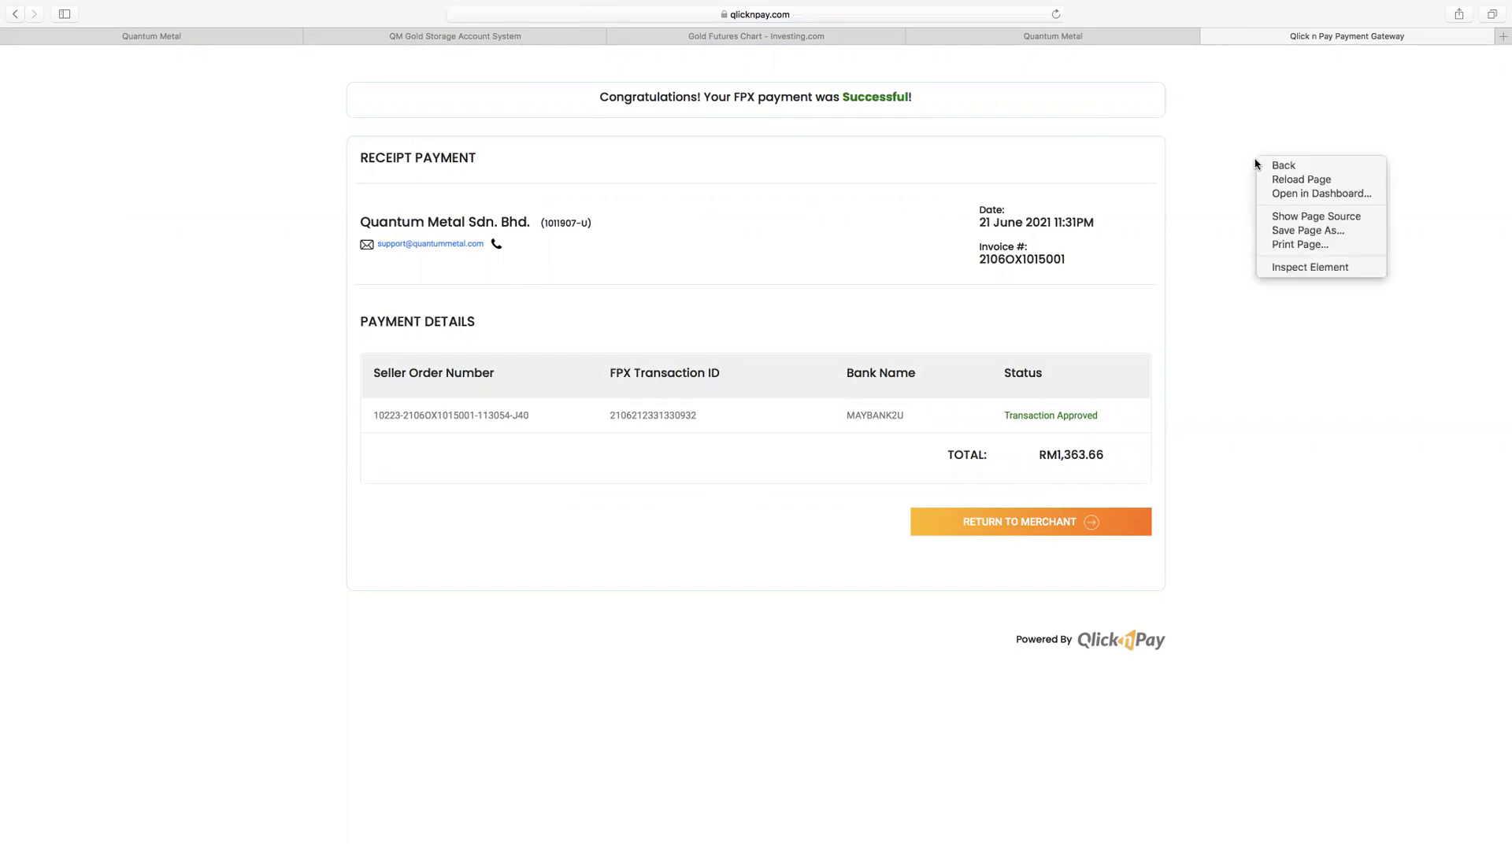
{"action": "left_click", "coordinate": [1340, 244]}
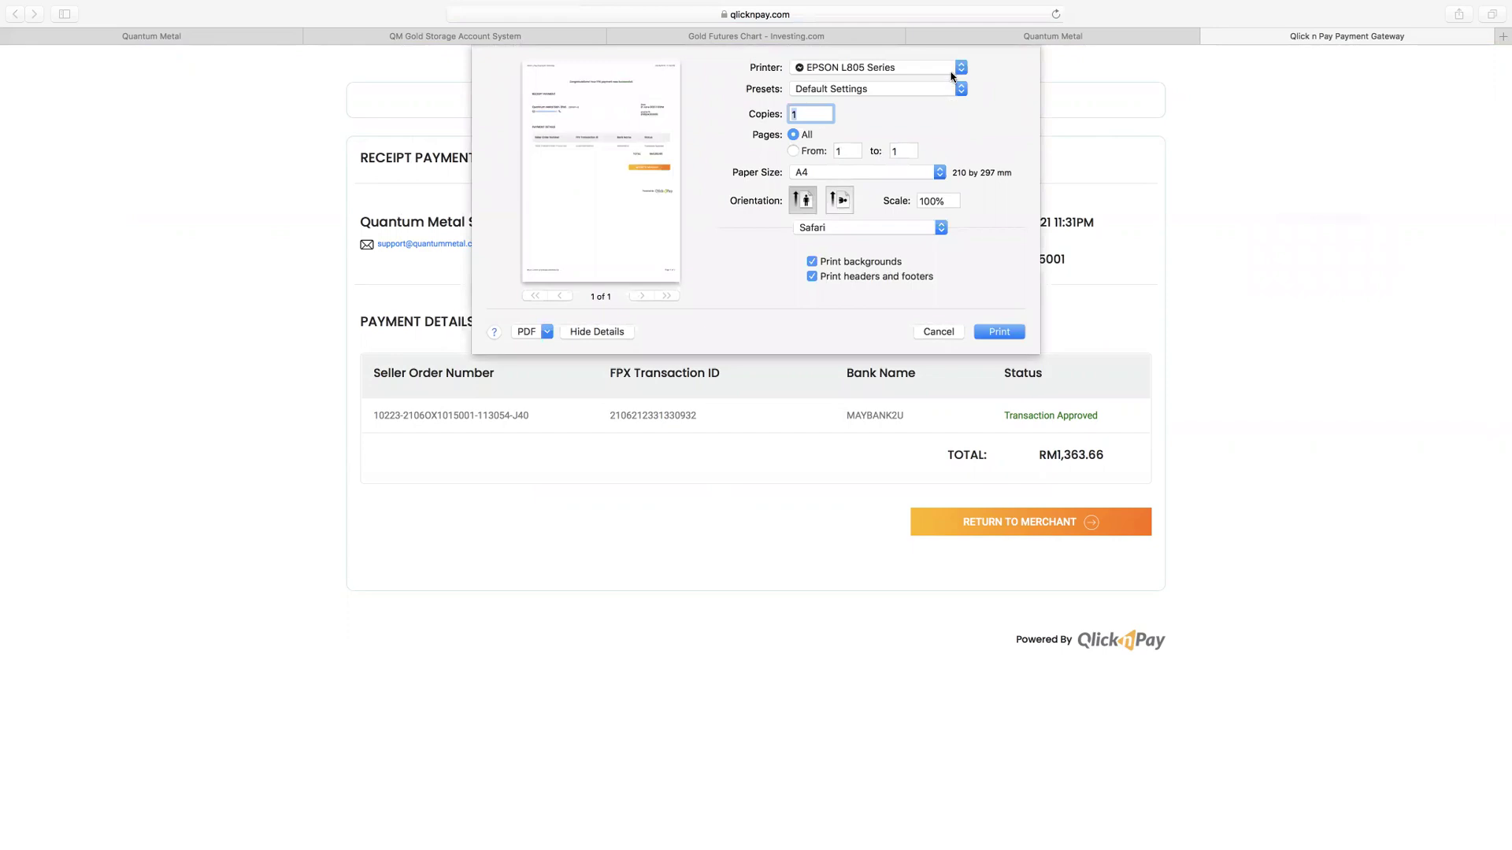
{"action": "left_click", "coordinate": [951, 71]}
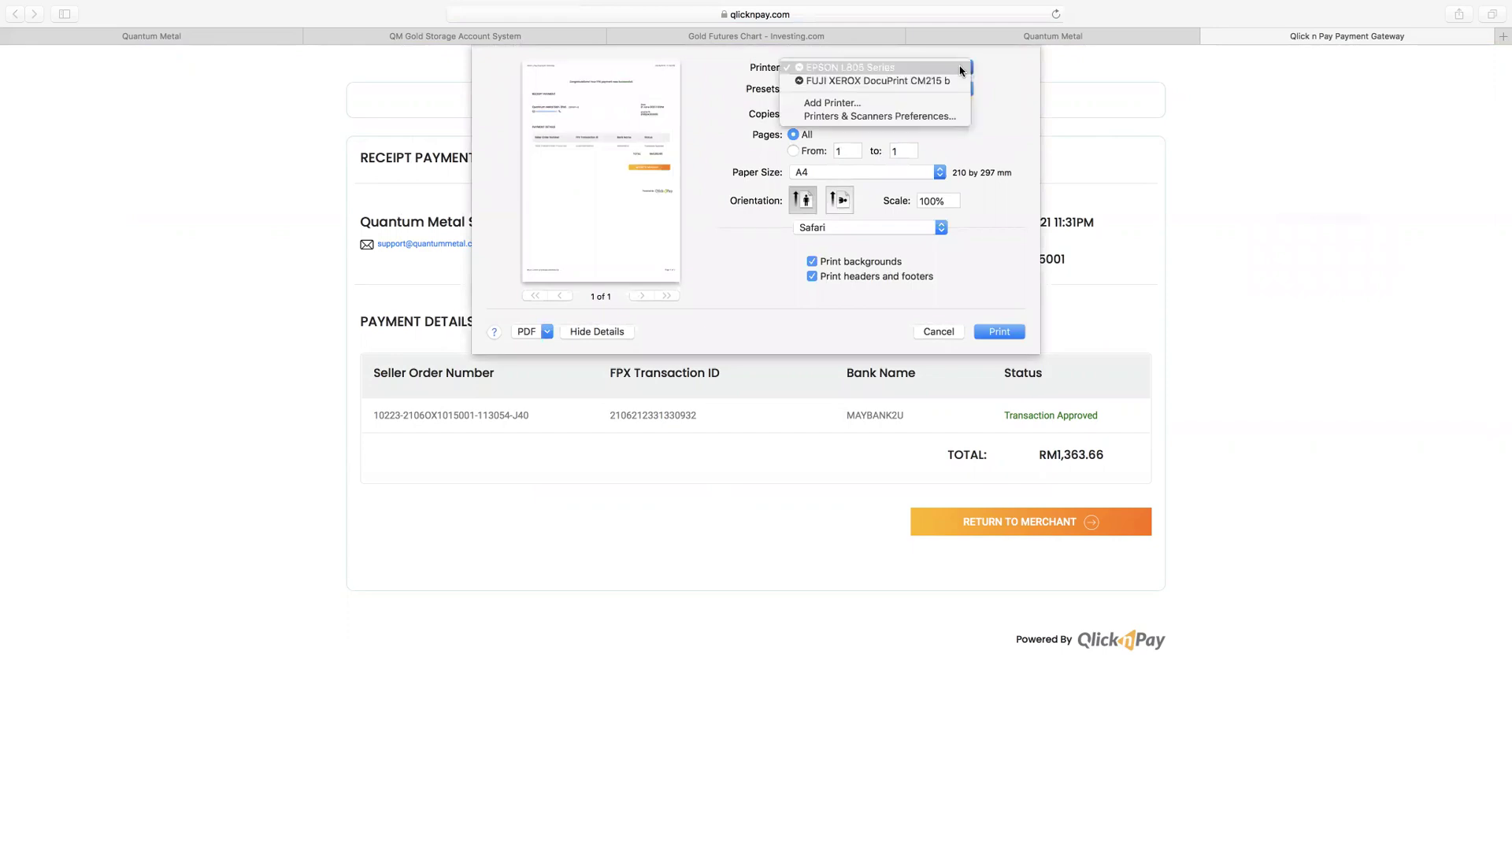
{"action": "left_click", "coordinate": [548, 333]}
{"action": "left_click", "coordinate": [547, 332]}
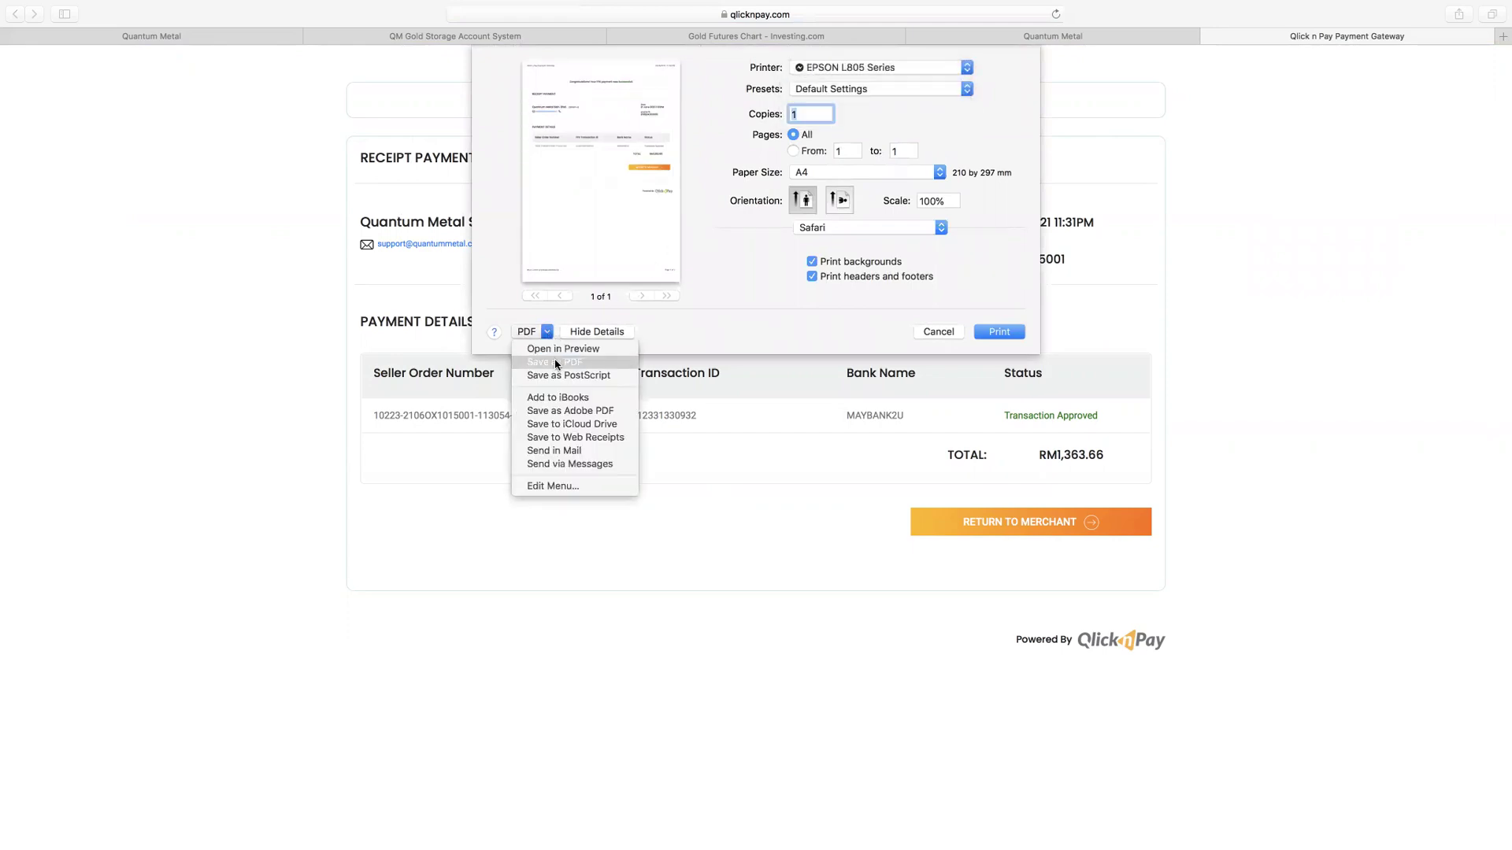
{"action": "left_click", "coordinate": [556, 362]}
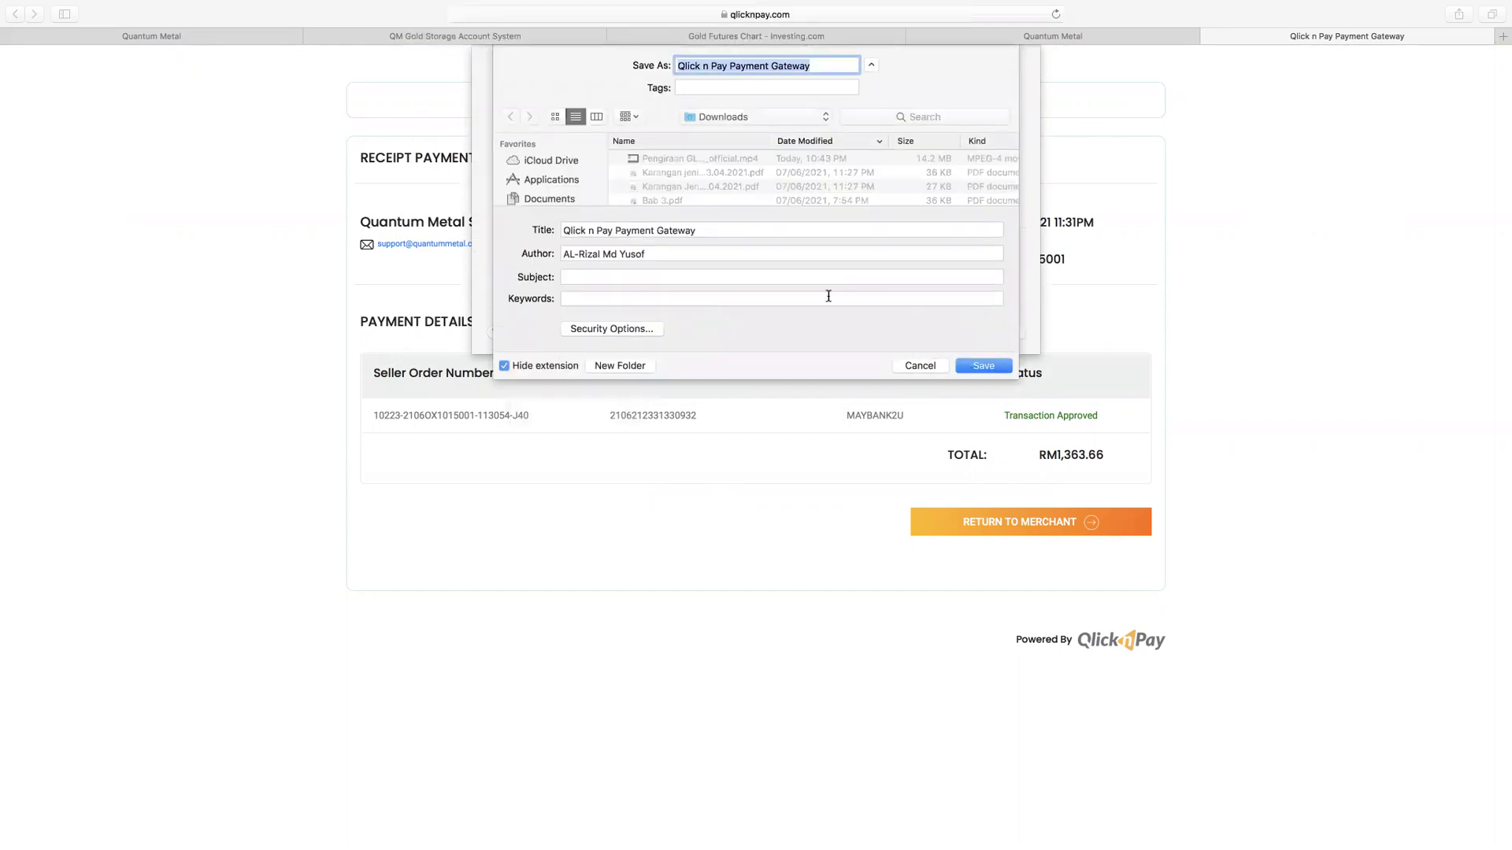
{"action": "left_click", "coordinate": [815, 67]}
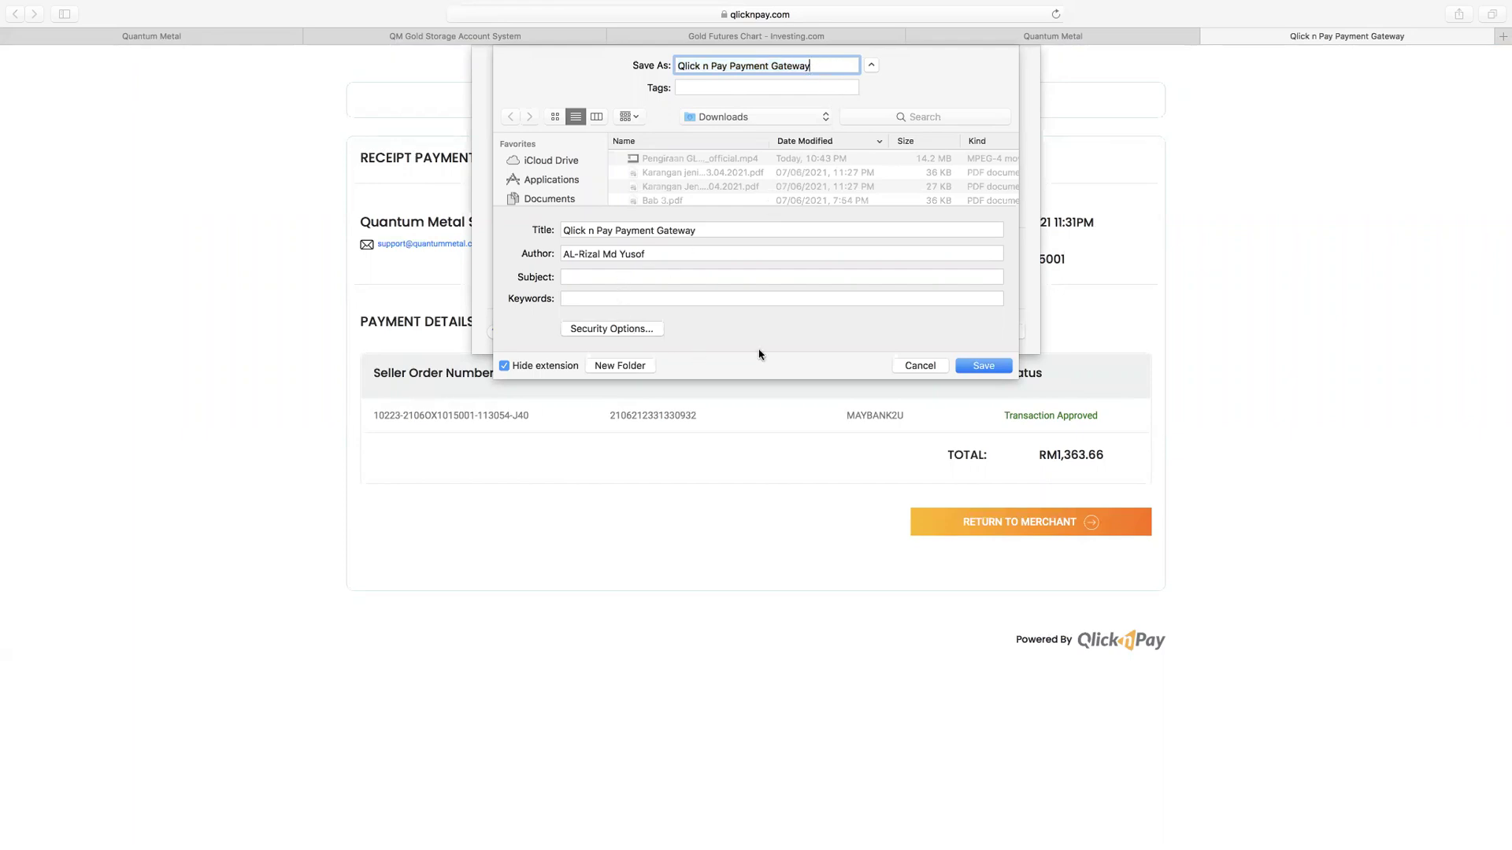
{"action": "left_click", "coordinate": [995, 366]}
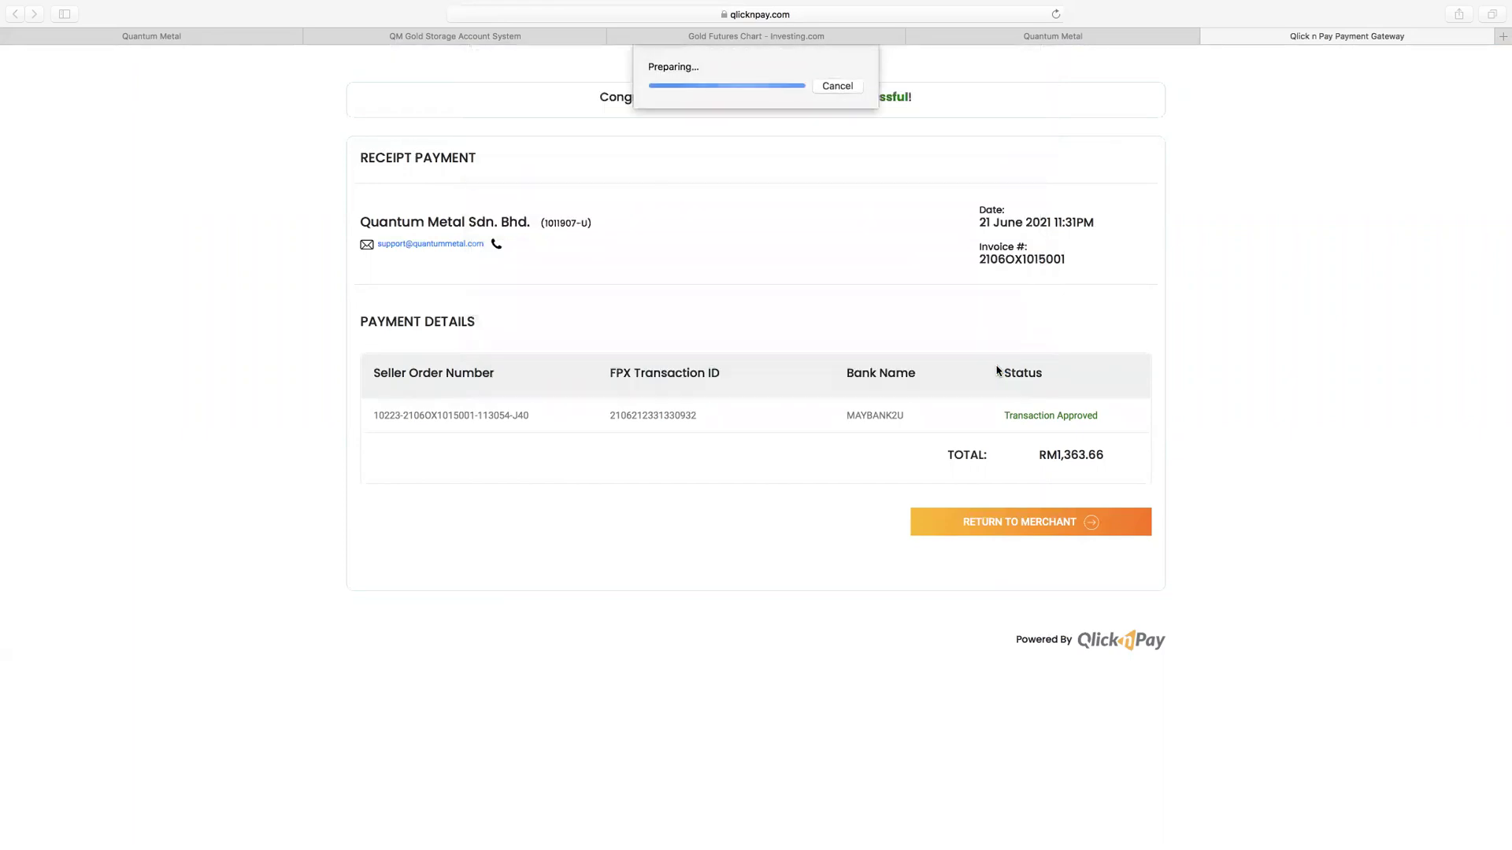
{"action": "left_click", "coordinate": [1054, 536]}
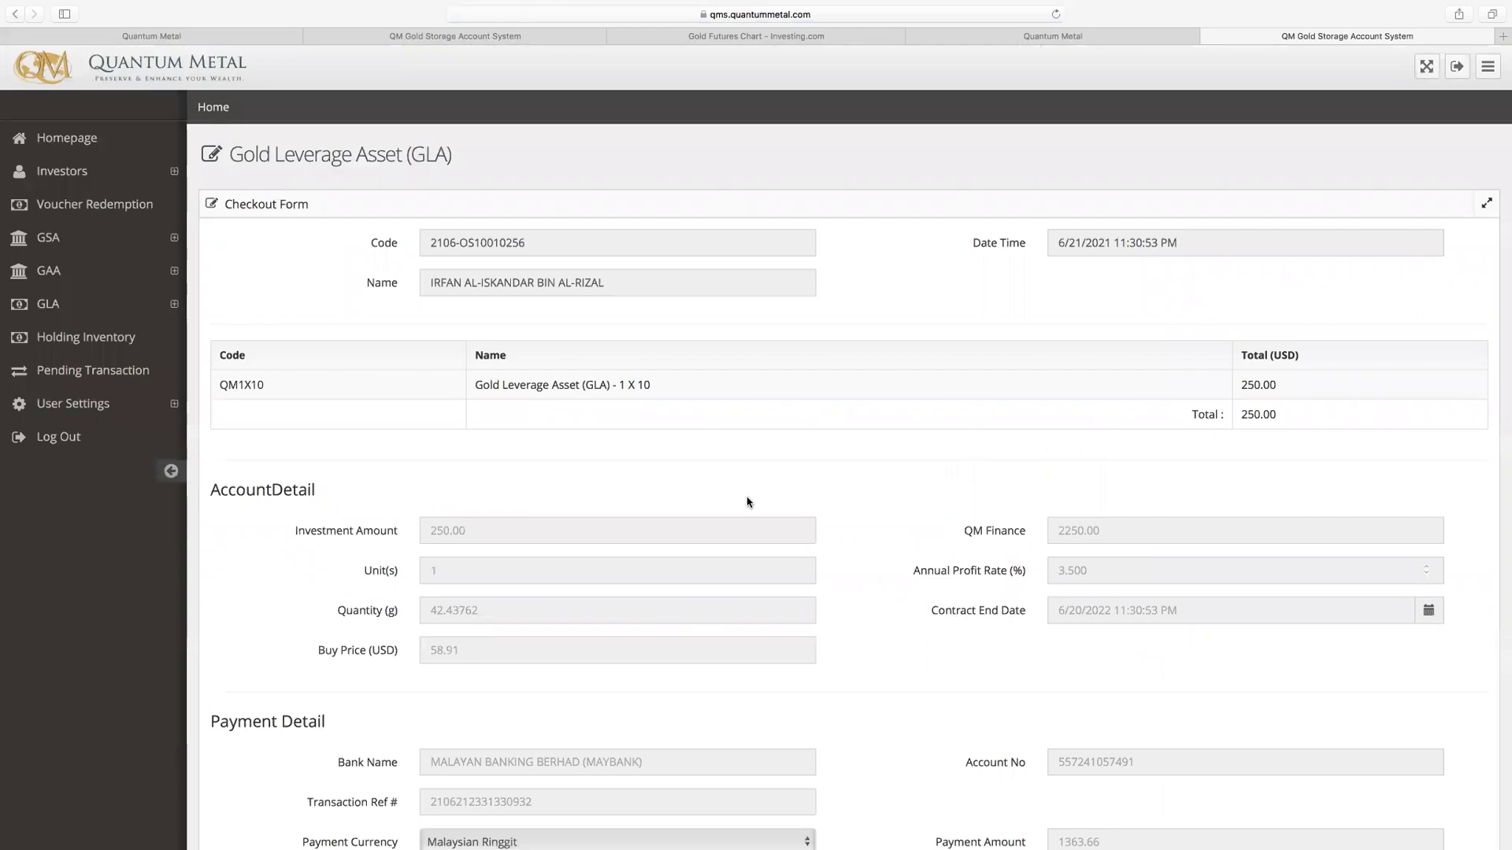
Step: Review the checkout's QLICK N PAY - FPX payment of RM1037.00 plus RM326.66 interest, then open GLA Lists
{"action": "scroll", "coordinate": [763, 517], "scroll_direction": "down", "scroll_amount": 5}
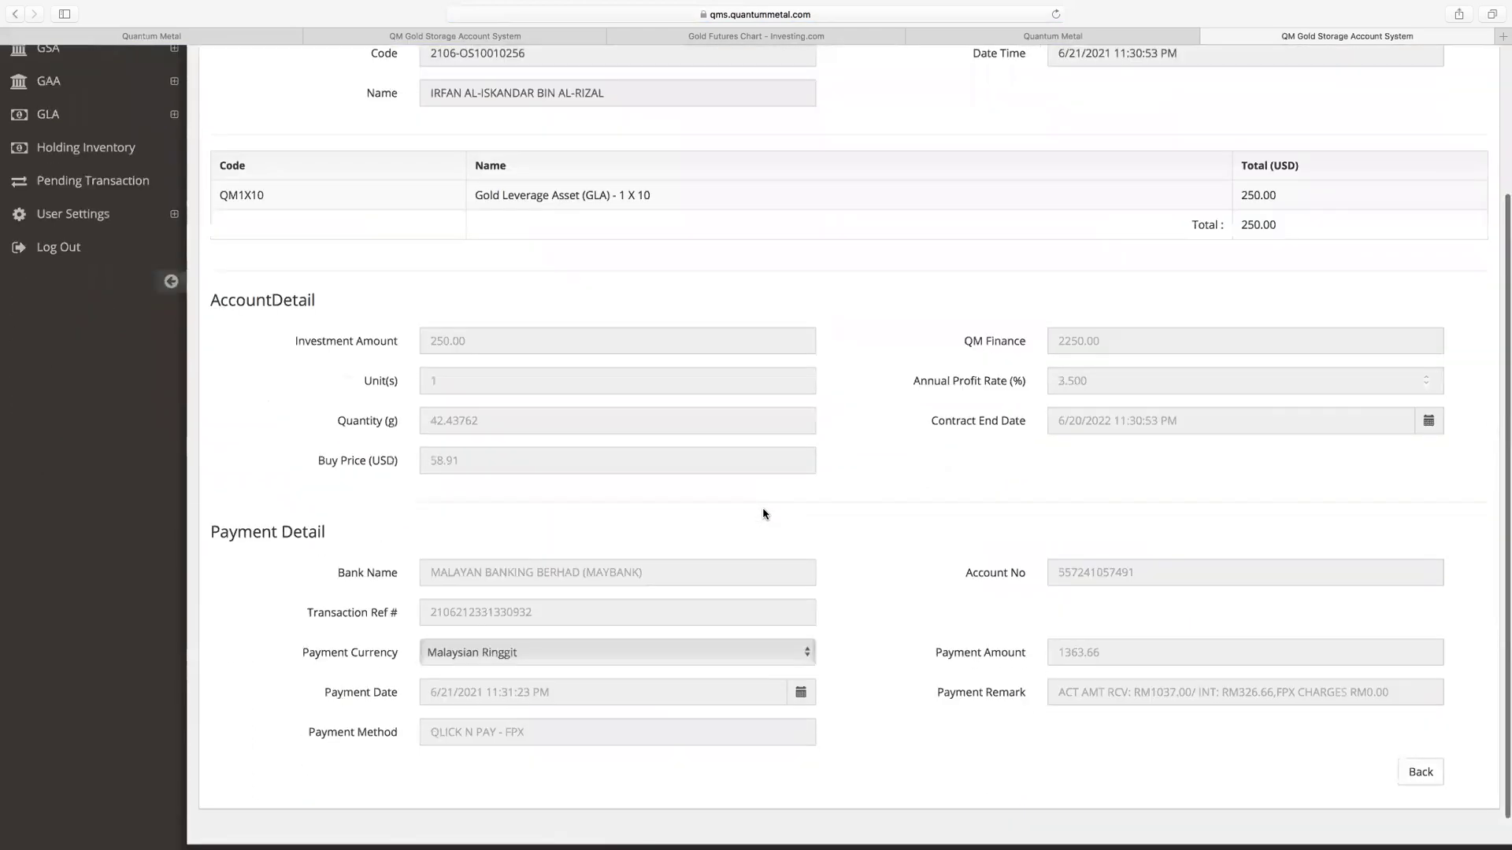
{"action": "scroll", "coordinate": [763, 517], "scroll_direction": "up", "scroll_amount": 5}
{"action": "scroll", "coordinate": [763, 516], "scroll_direction": "down", "scroll_amount": 3}
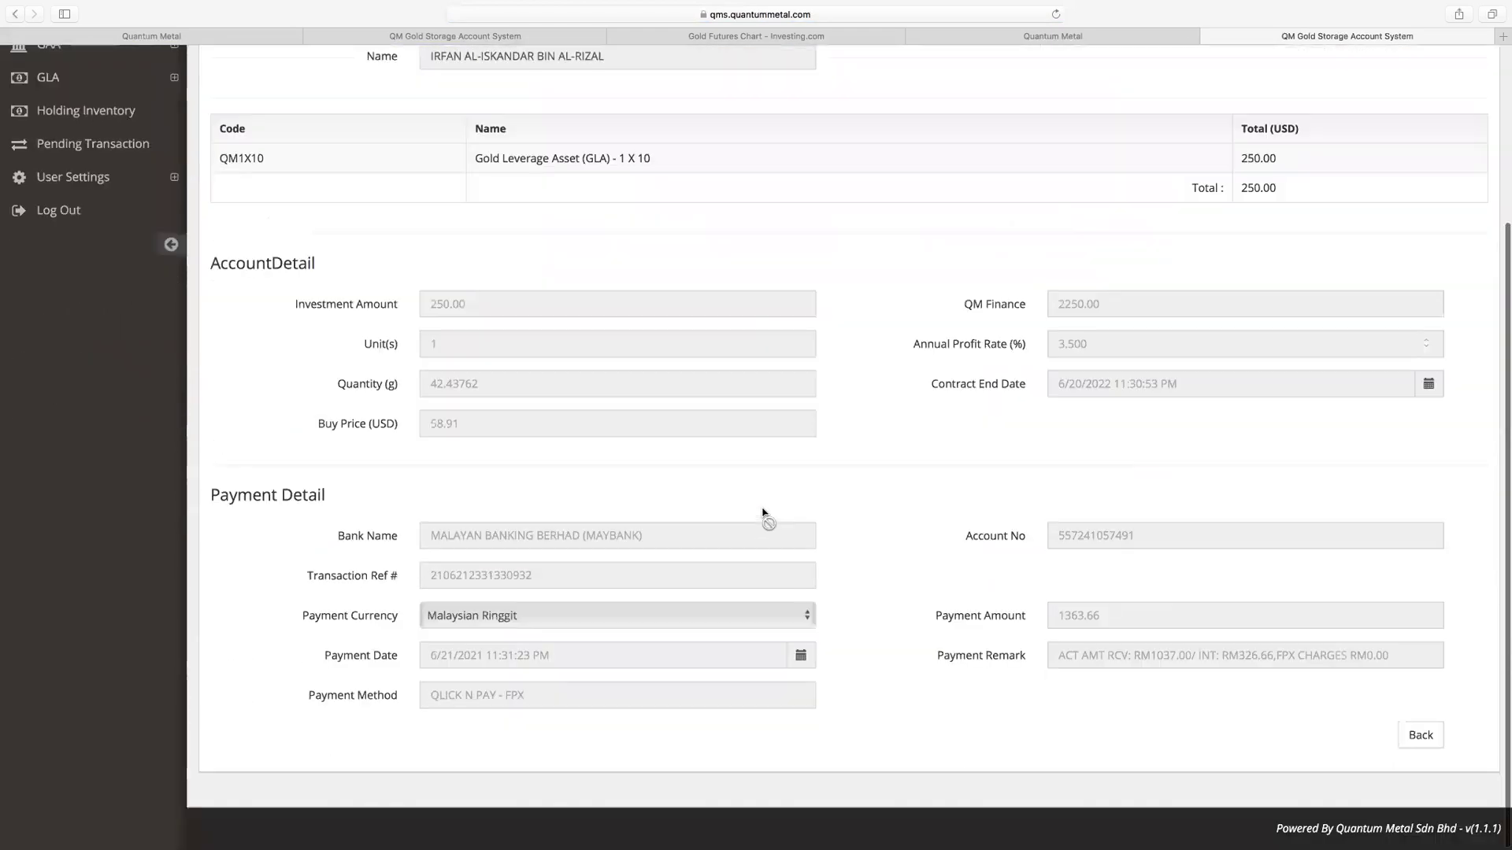
{"action": "left_click", "coordinate": [1420, 734]}
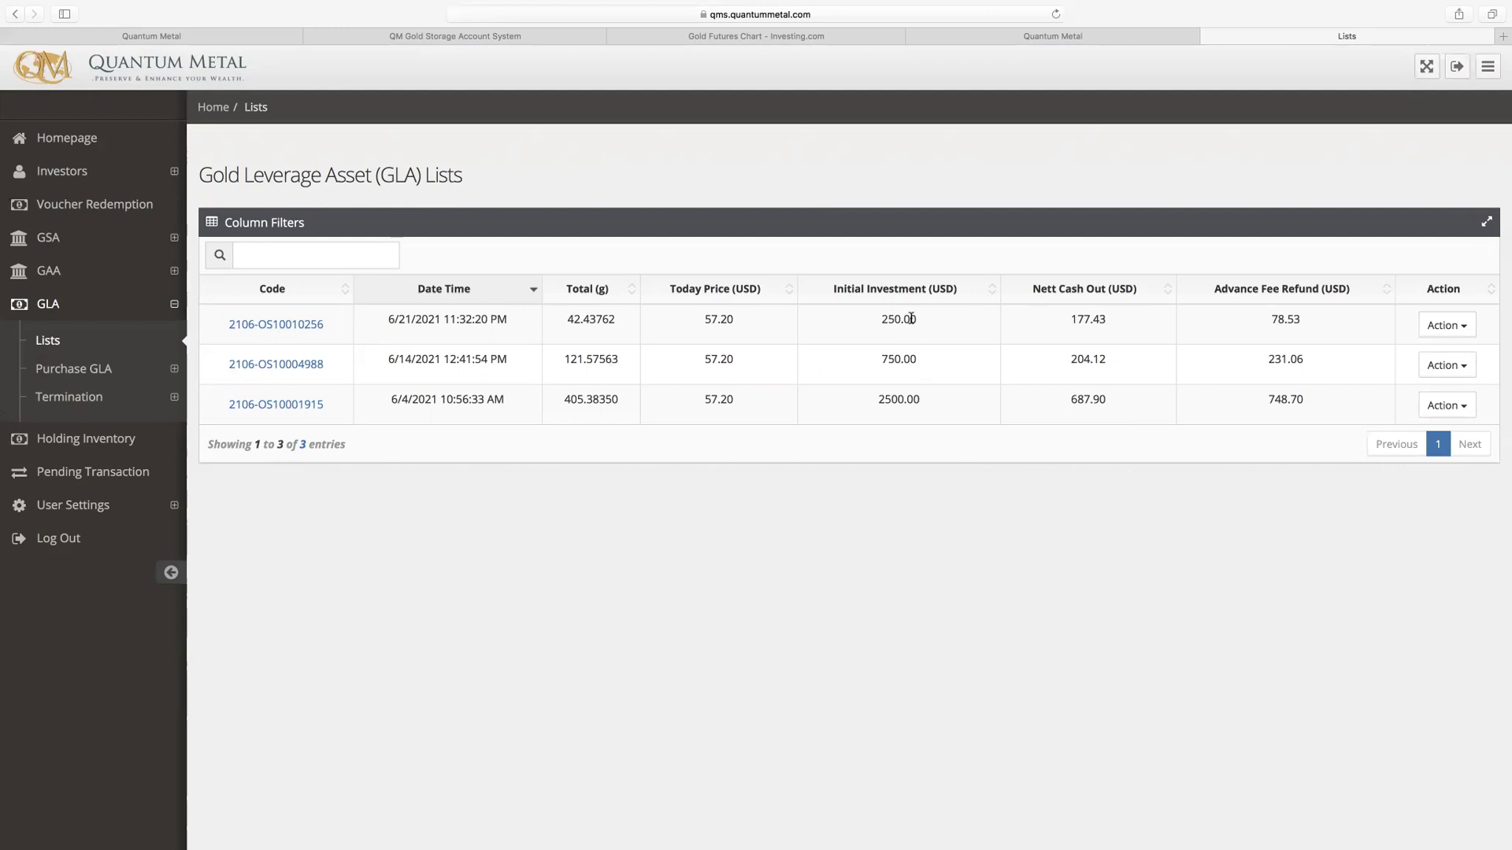
{"action": "left_click_drag", "start_coordinate": [1105, 319], "coordinate": [1073, 319]}
{"action": "left_click", "coordinate": [309, 330]}
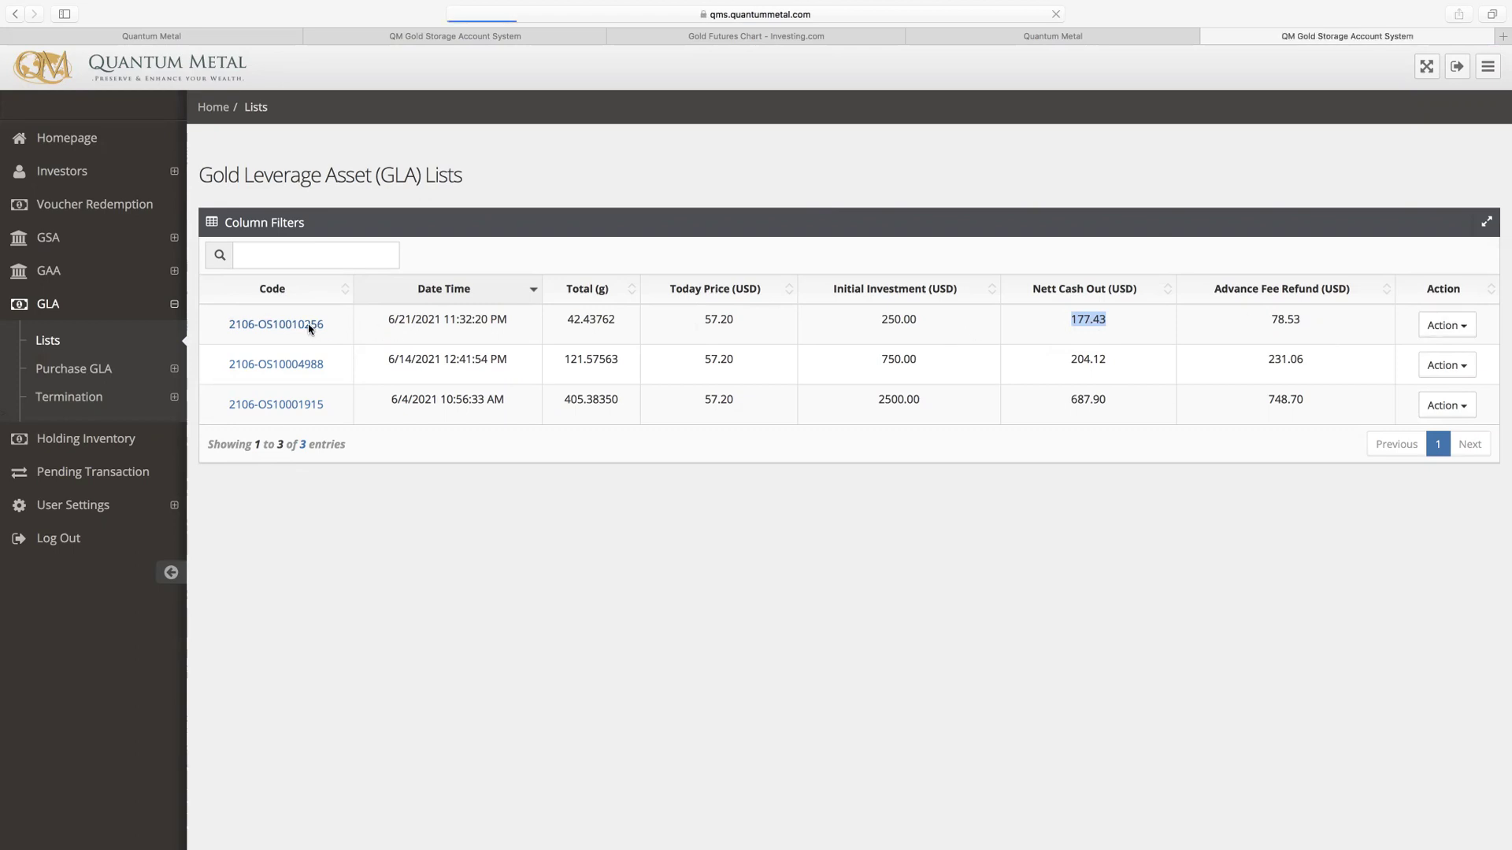
{"action": "scroll", "coordinate": [710, 519], "scroll_direction": "down", "scroll_amount": 2}
{"action": "scroll", "coordinate": [709, 519], "scroll_direction": "down", "scroll_amount": 3}
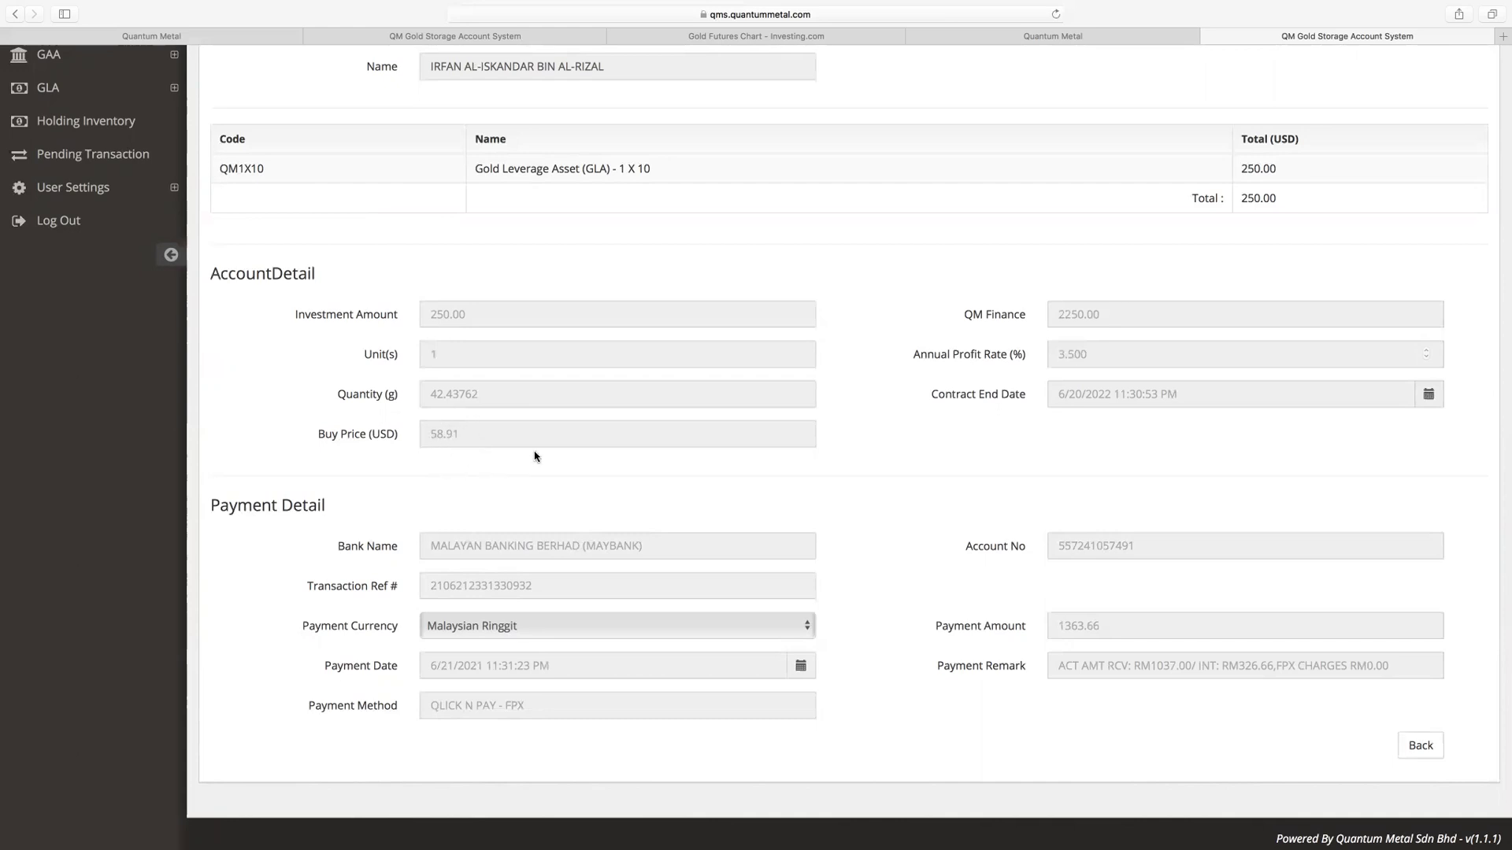
{"action": "scroll", "coordinate": [535, 457], "scroll_direction": "up", "scroll_amount": 3}
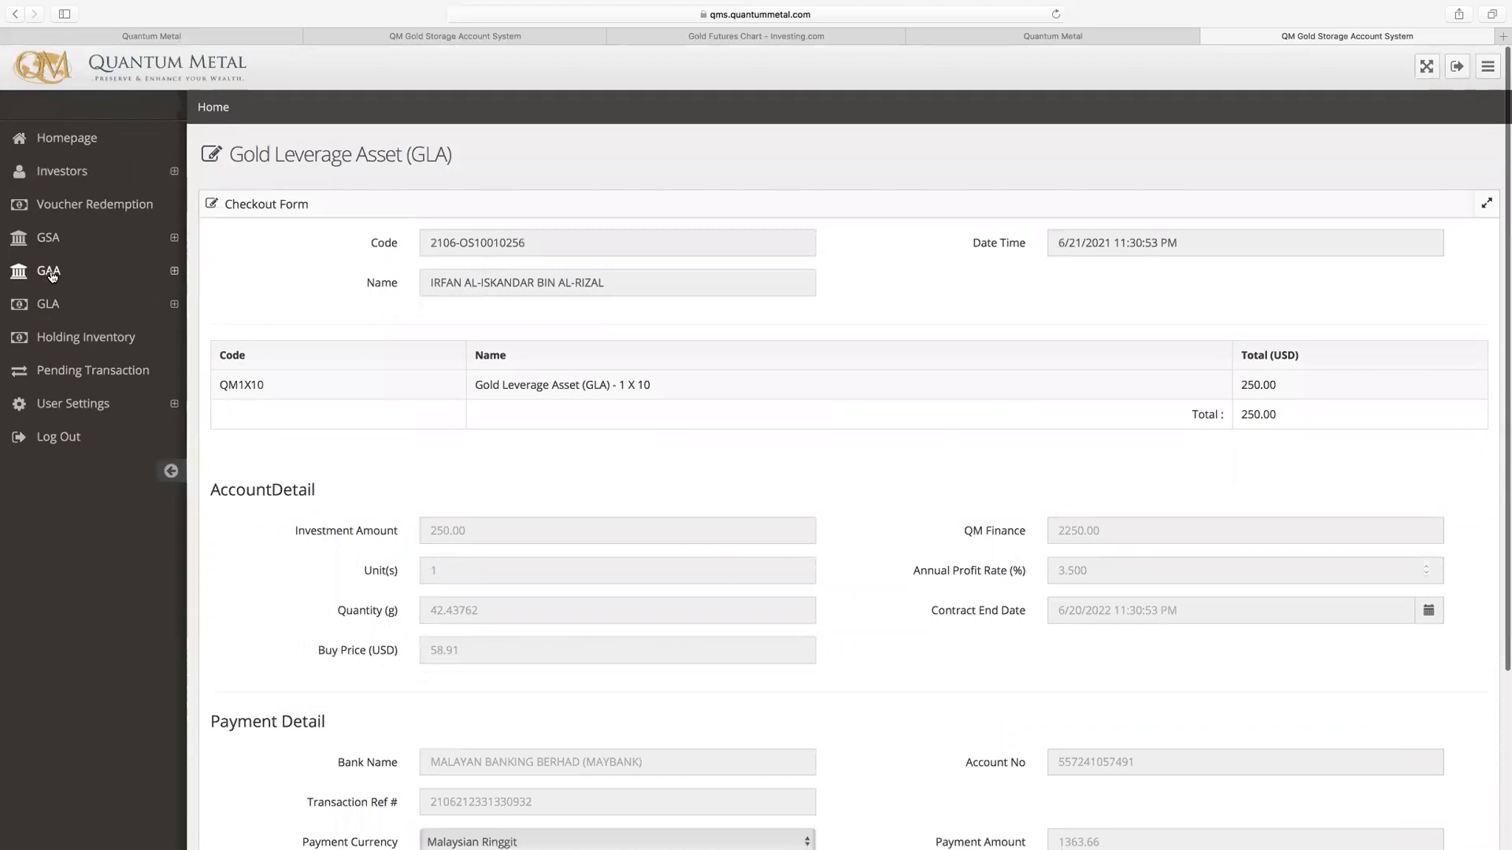
{"action": "left_click", "coordinate": [53, 306]}
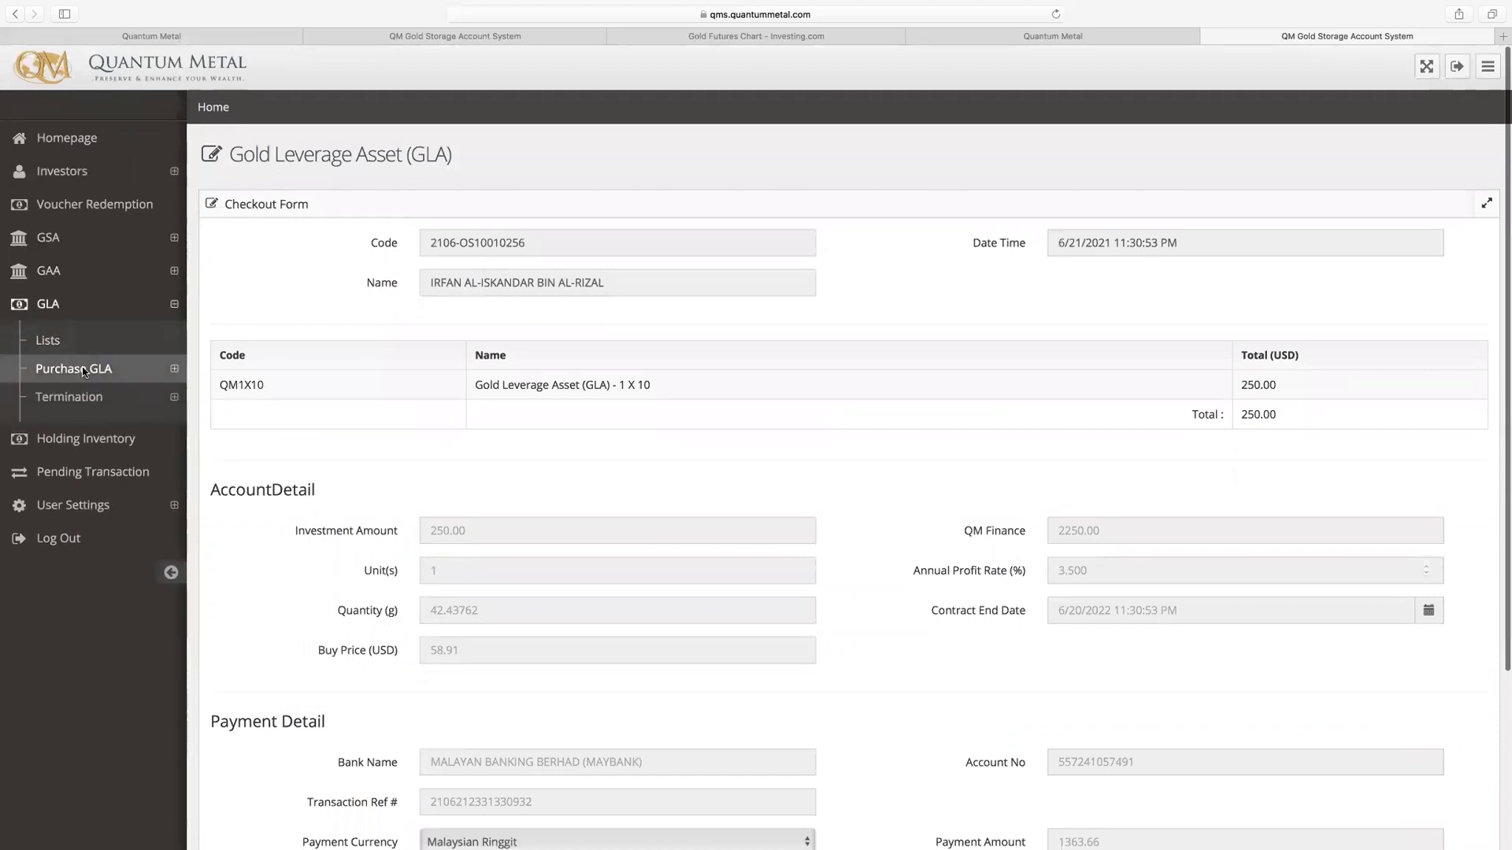
{"action": "left_click", "coordinate": [84, 371]}
{"action": "left_click", "coordinate": [76, 396]}
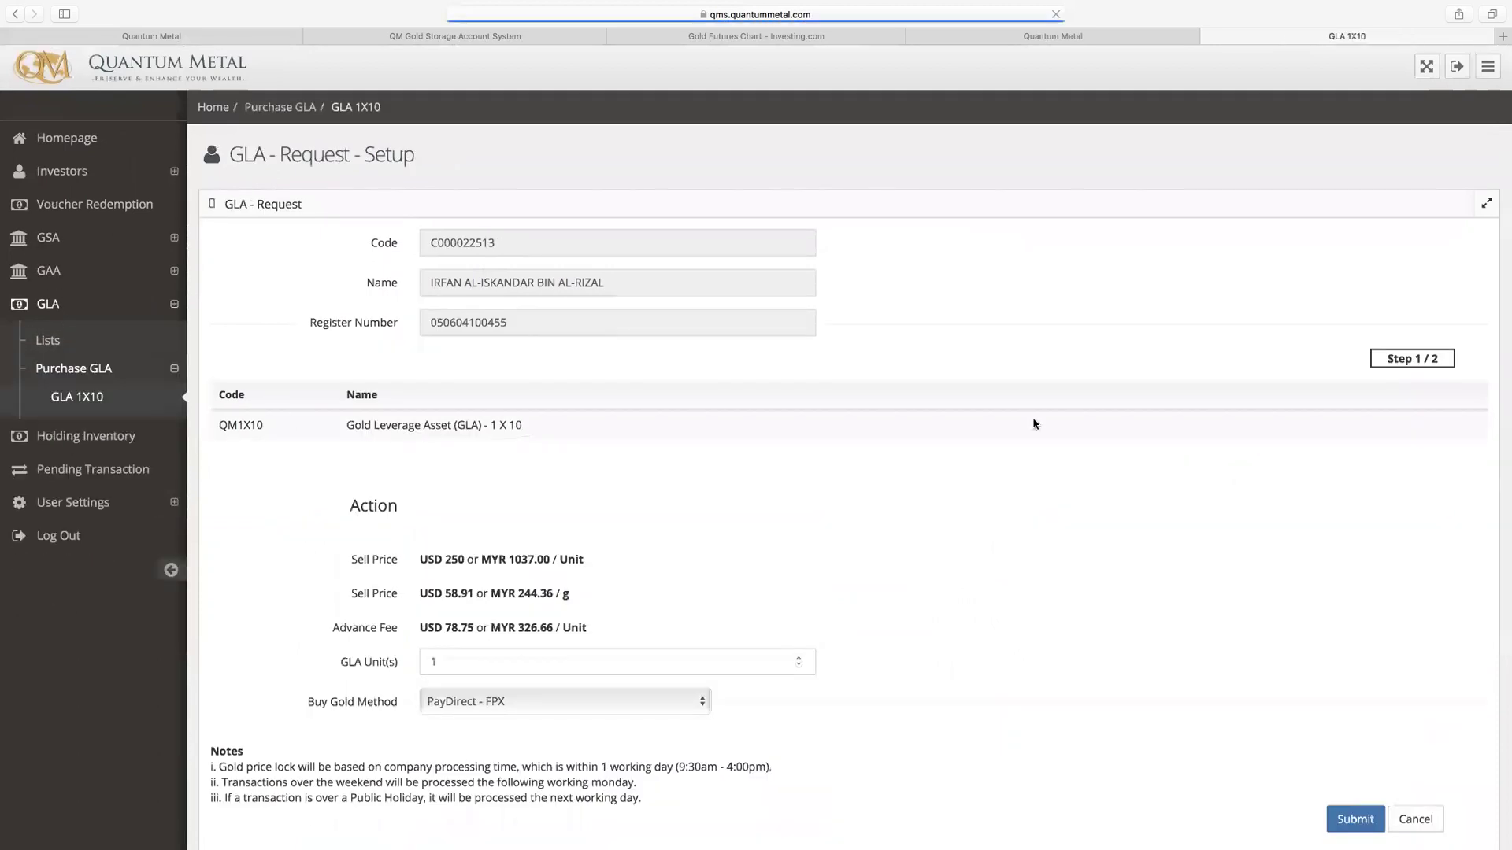
{"action": "scroll", "coordinate": [725, 496], "scroll_direction": "down", "scroll_amount": 5}
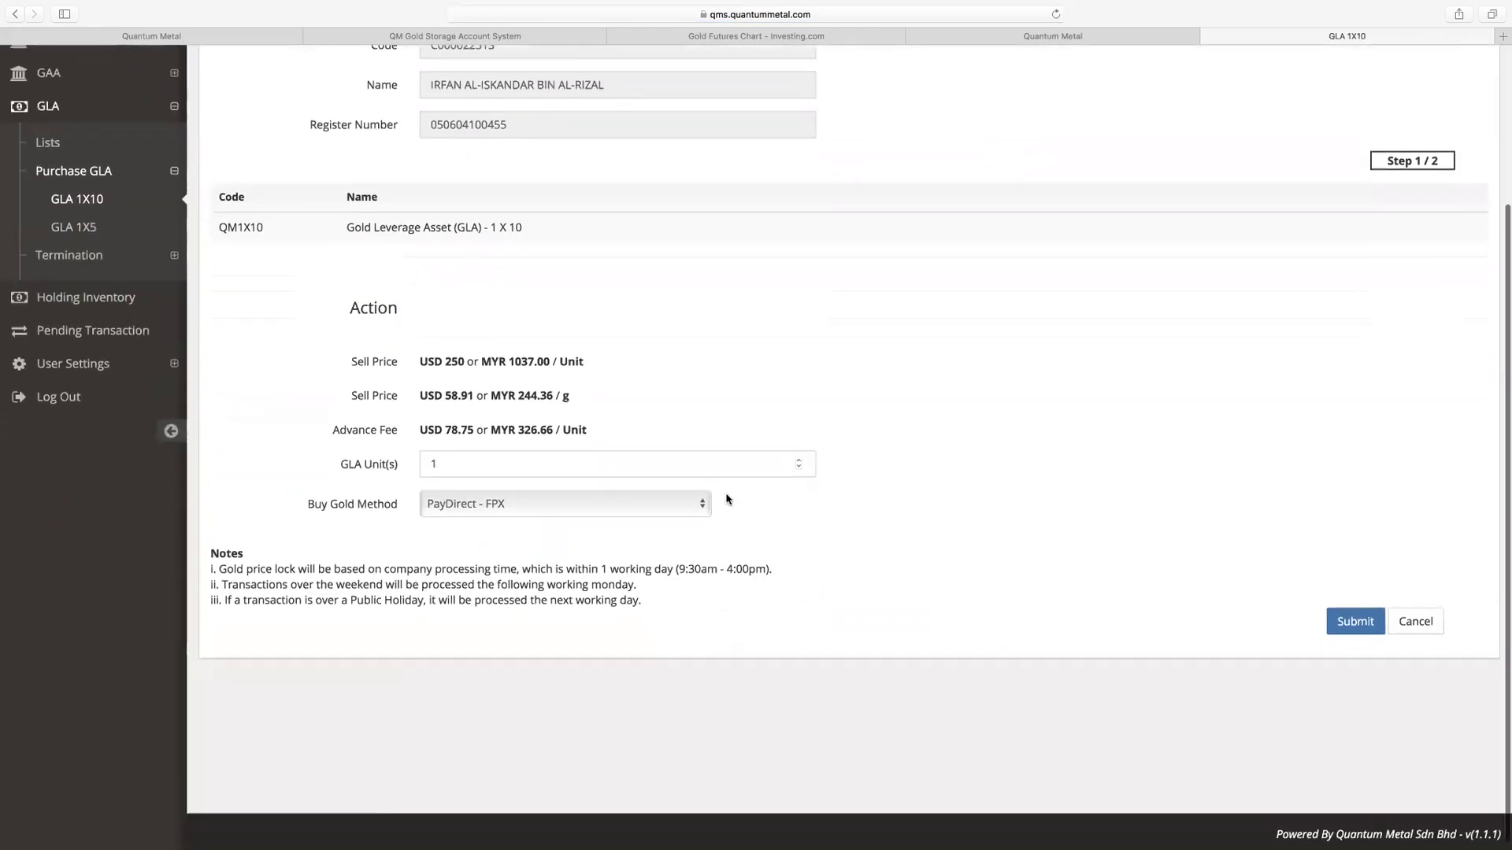
{"action": "scroll", "coordinate": [727, 499], "scroll_direction": "up", "scroll_amount": 5}
{"action": "left_click", "coordinate": [74, 344]}
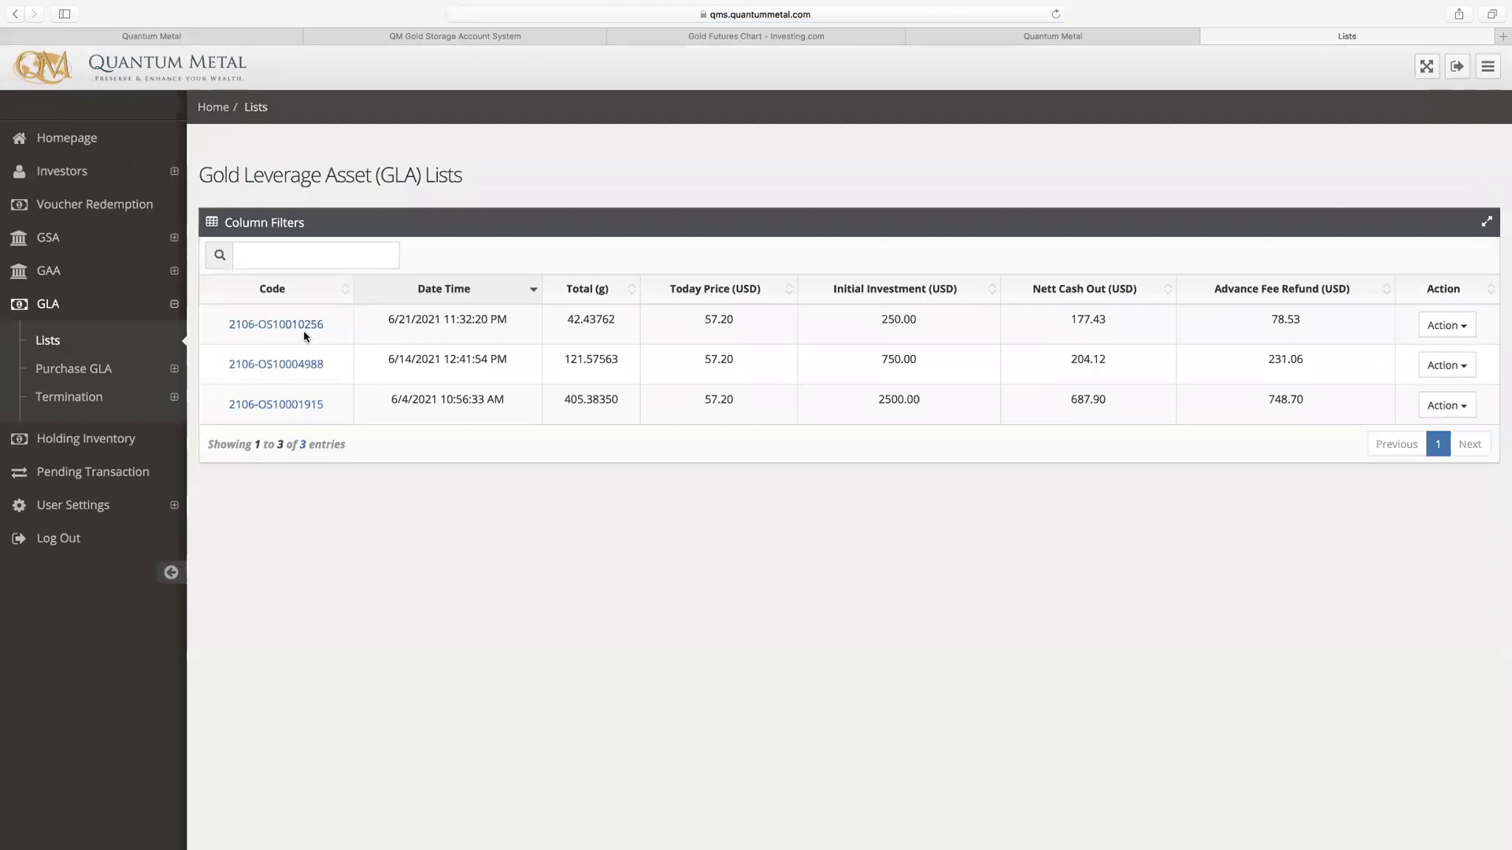
{"action": "left_click", "coordinate": [301, 326]}
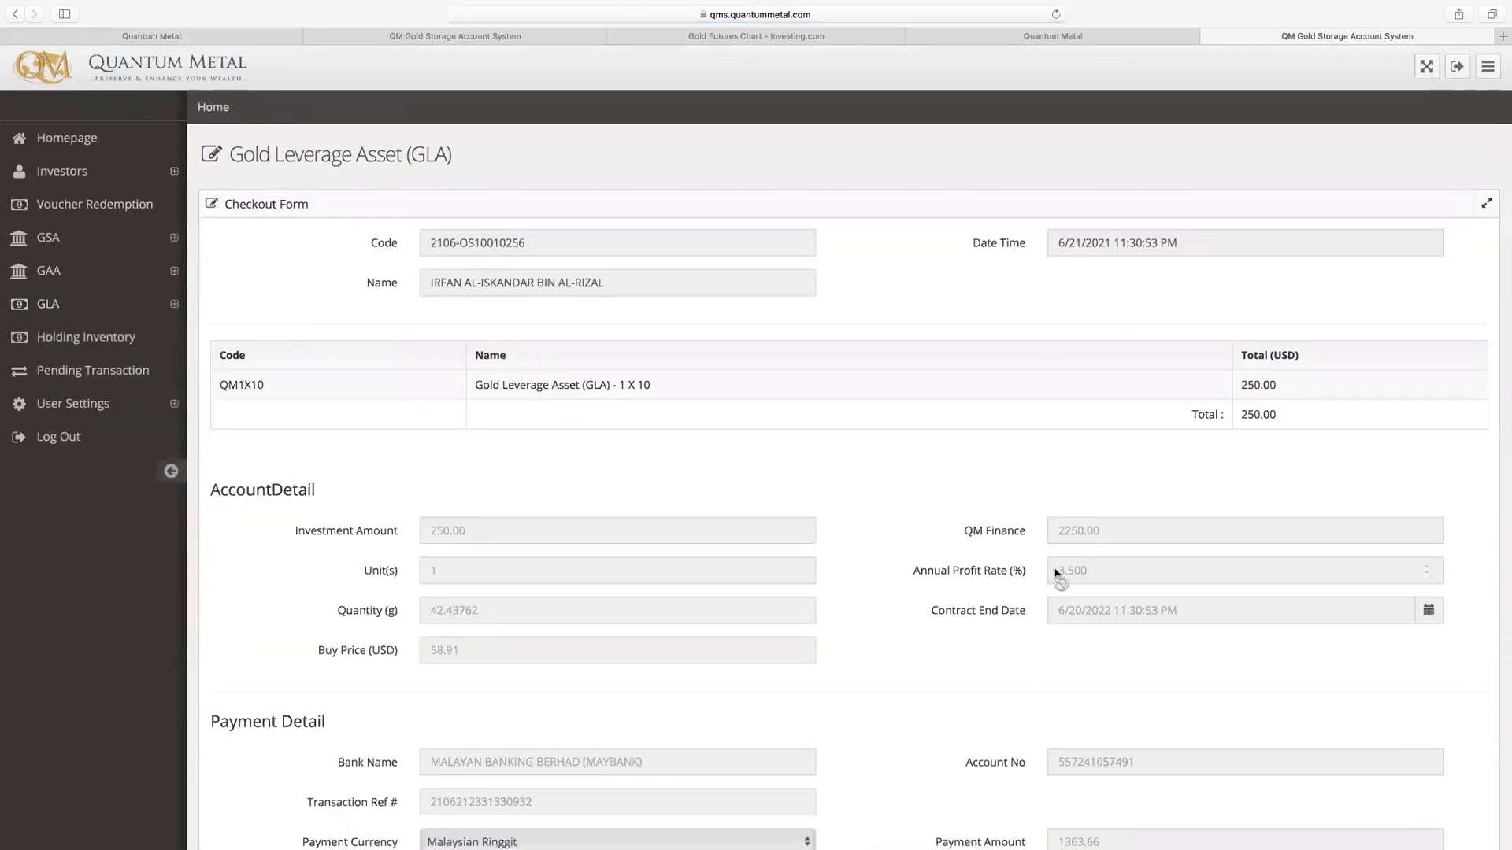
{"action": "scroll", "coordinate": [691, 456], "scroll_direction": "down", "scroll_amount": 5}
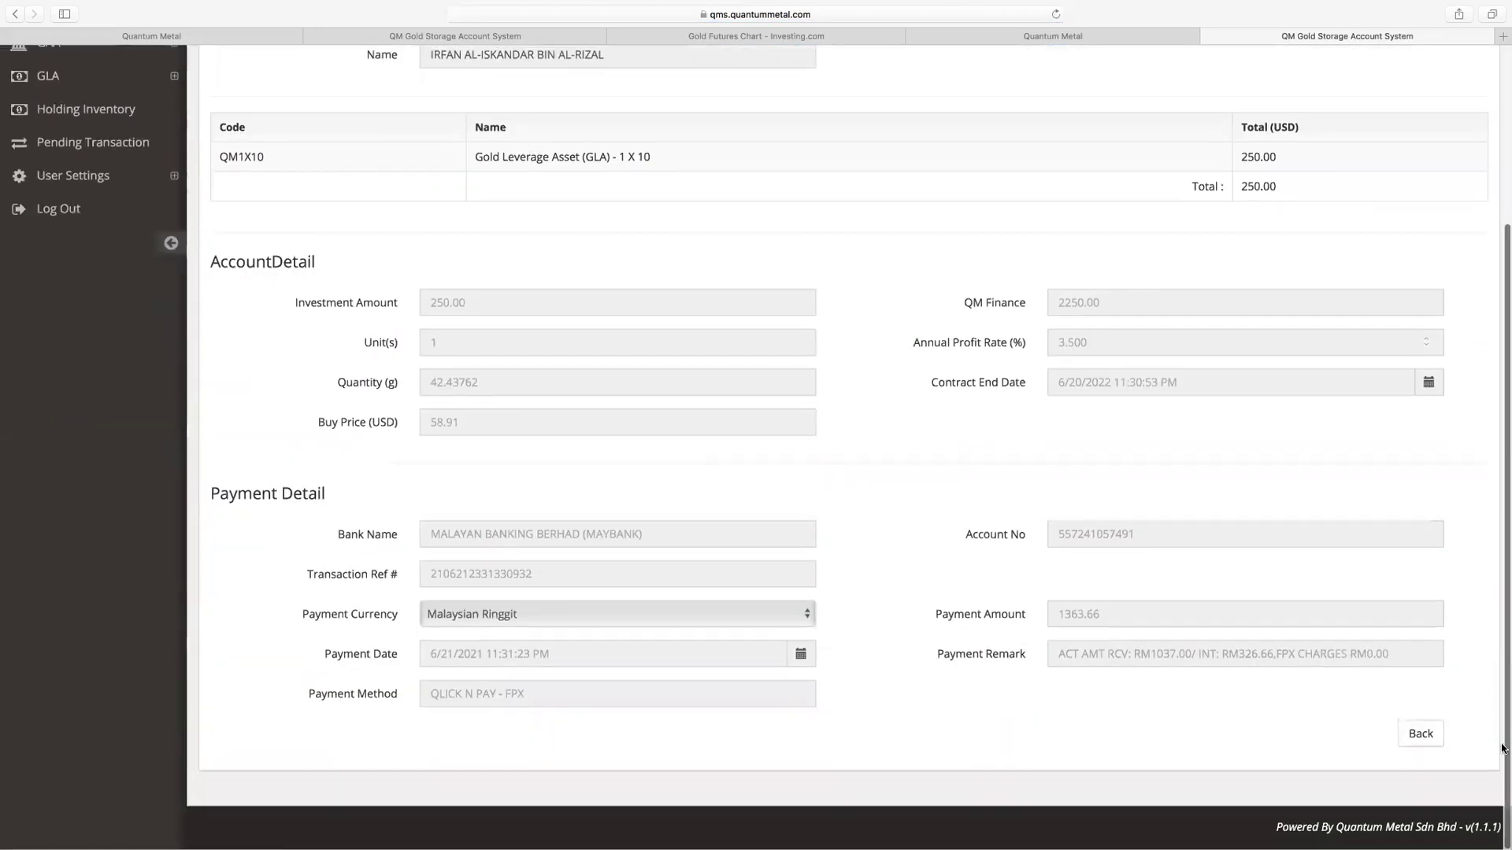
{"action": "left_click", "coordinate": [1419, 734]}
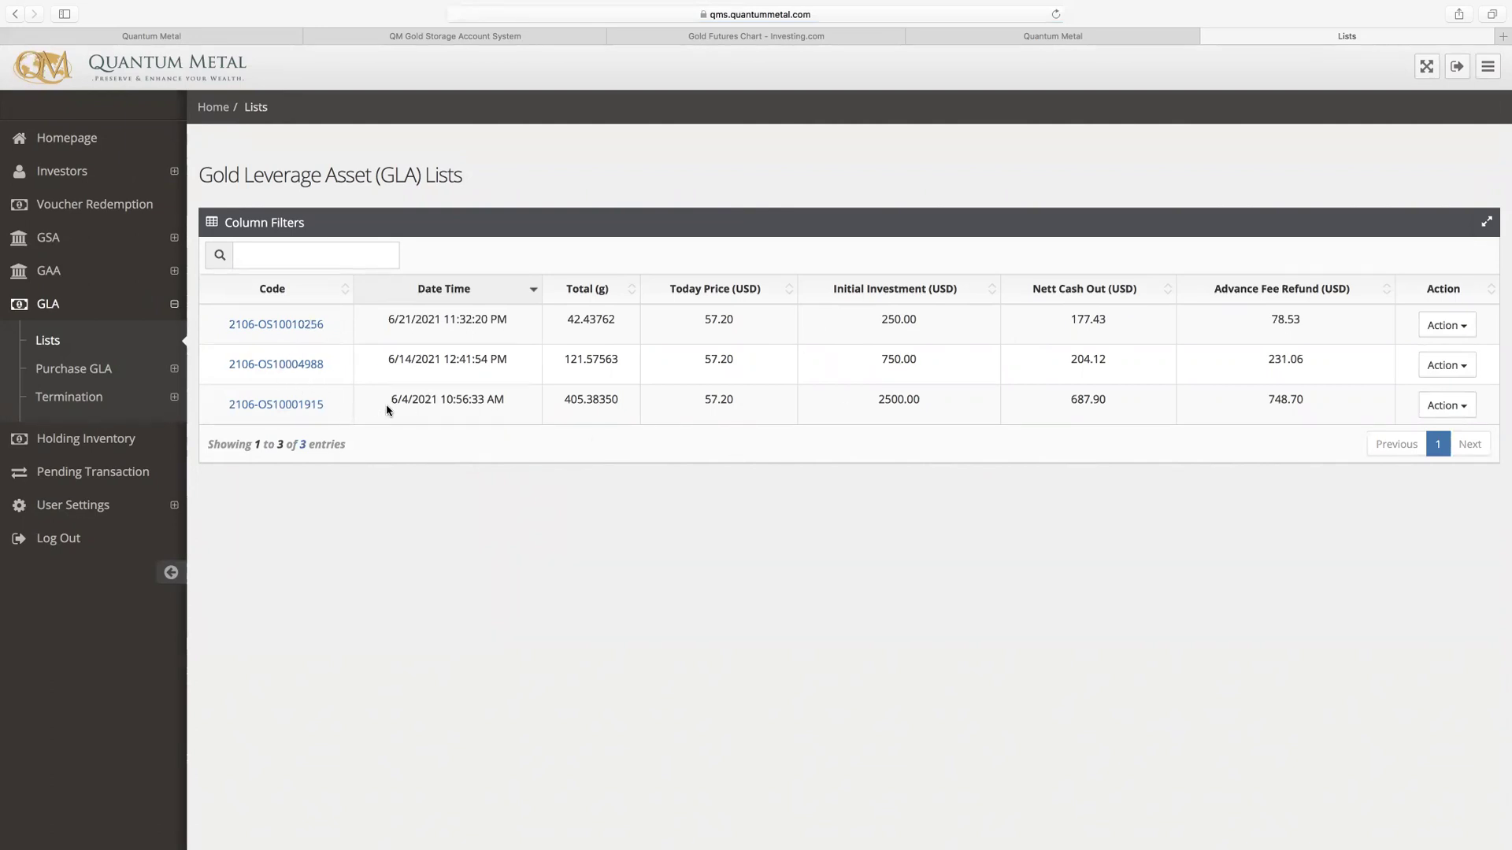
{"action": "left_click", "coordinate": [290, 408]}
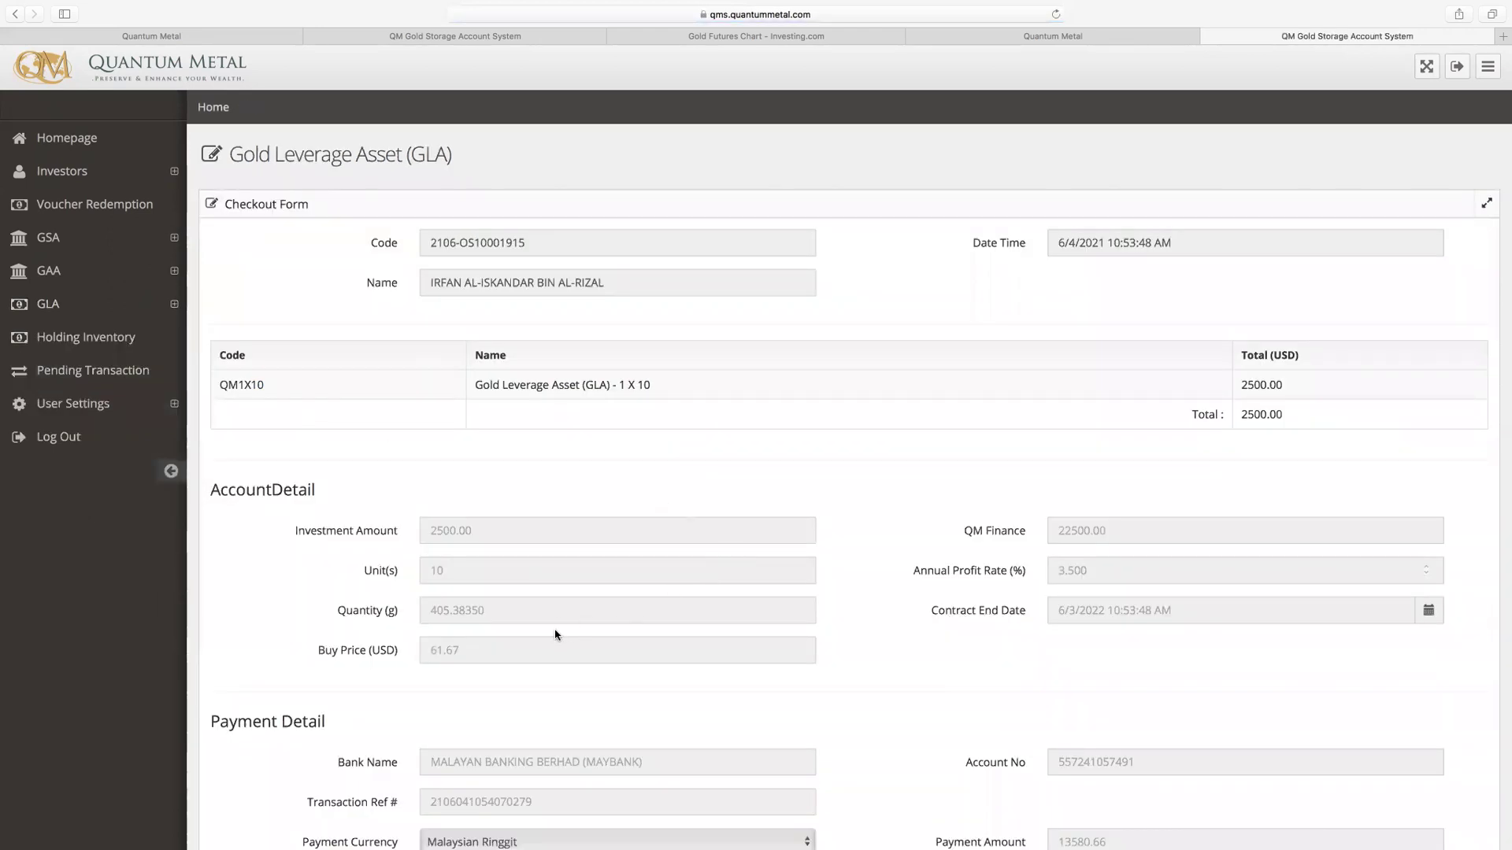
{"action": "scroll", "coordinate": [543, 626], "scroll_direction": "down", "scroll_amount": 1}
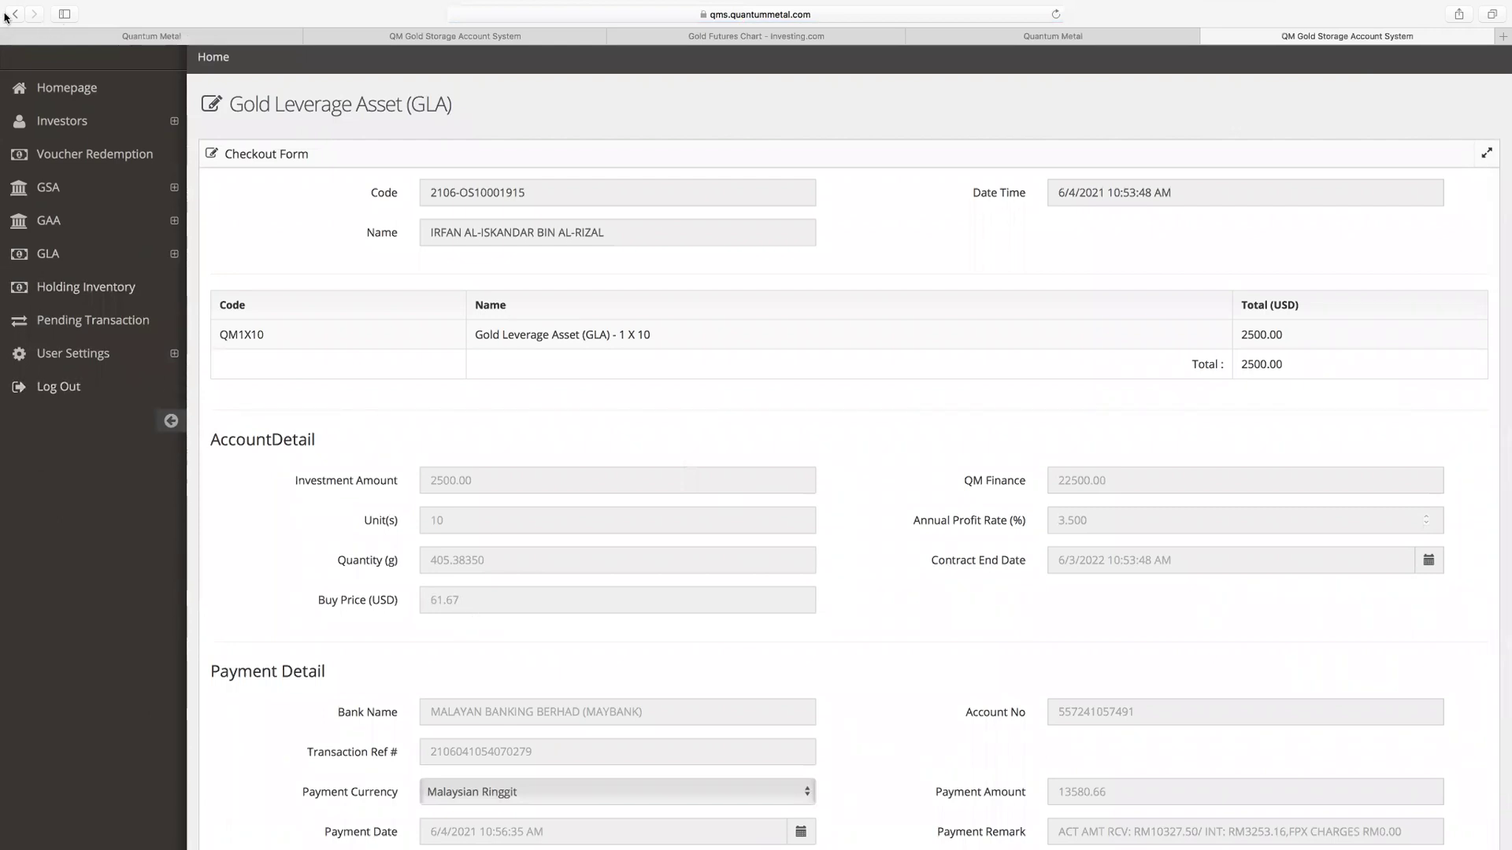
{"action": "left_click", "coordinate": [14, 14]}
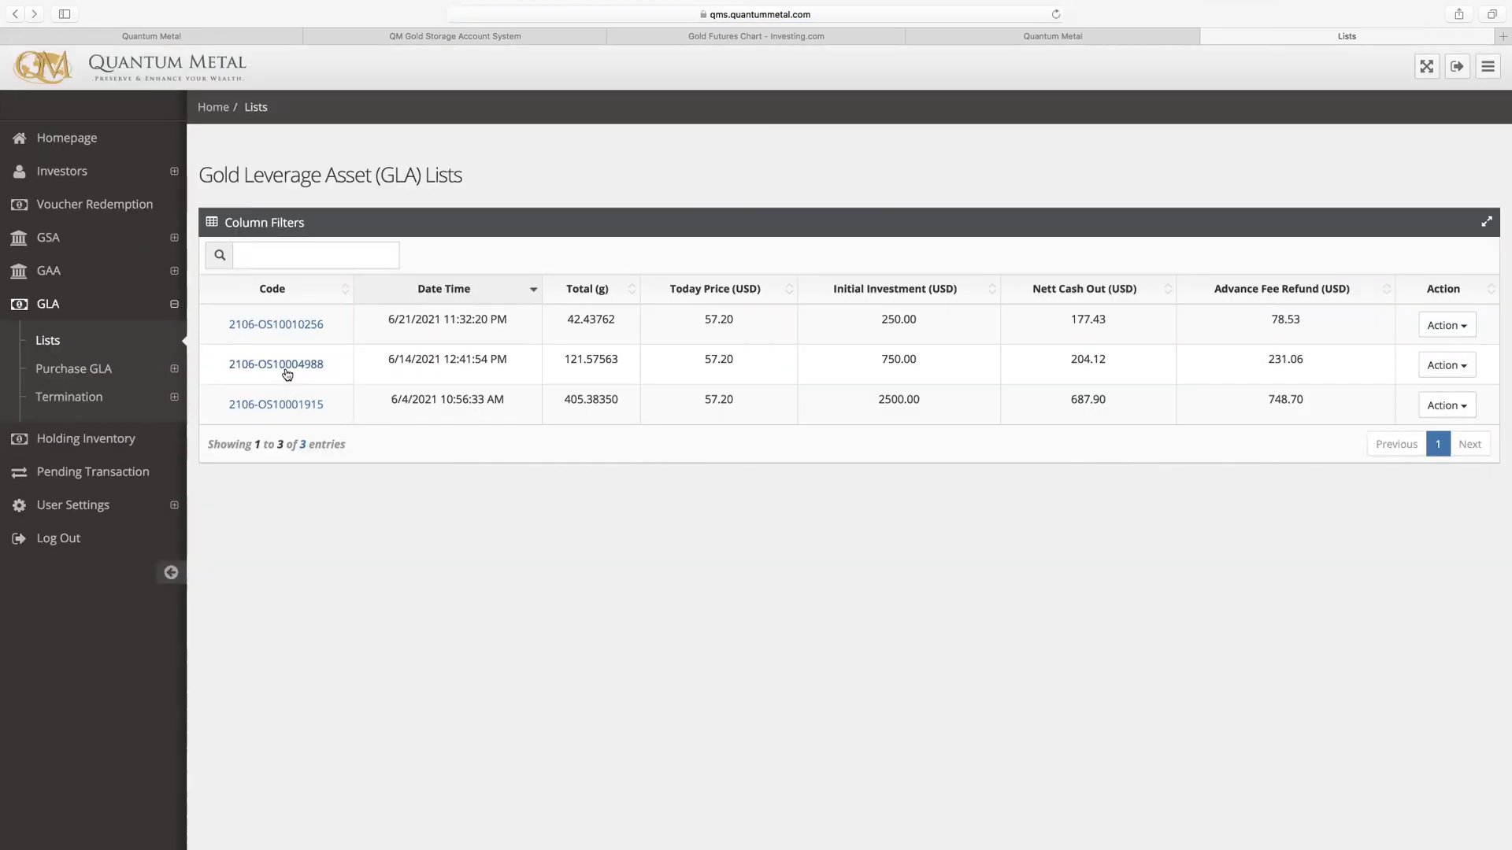
{"action": "left_click", "coordinate": [287, 375]}
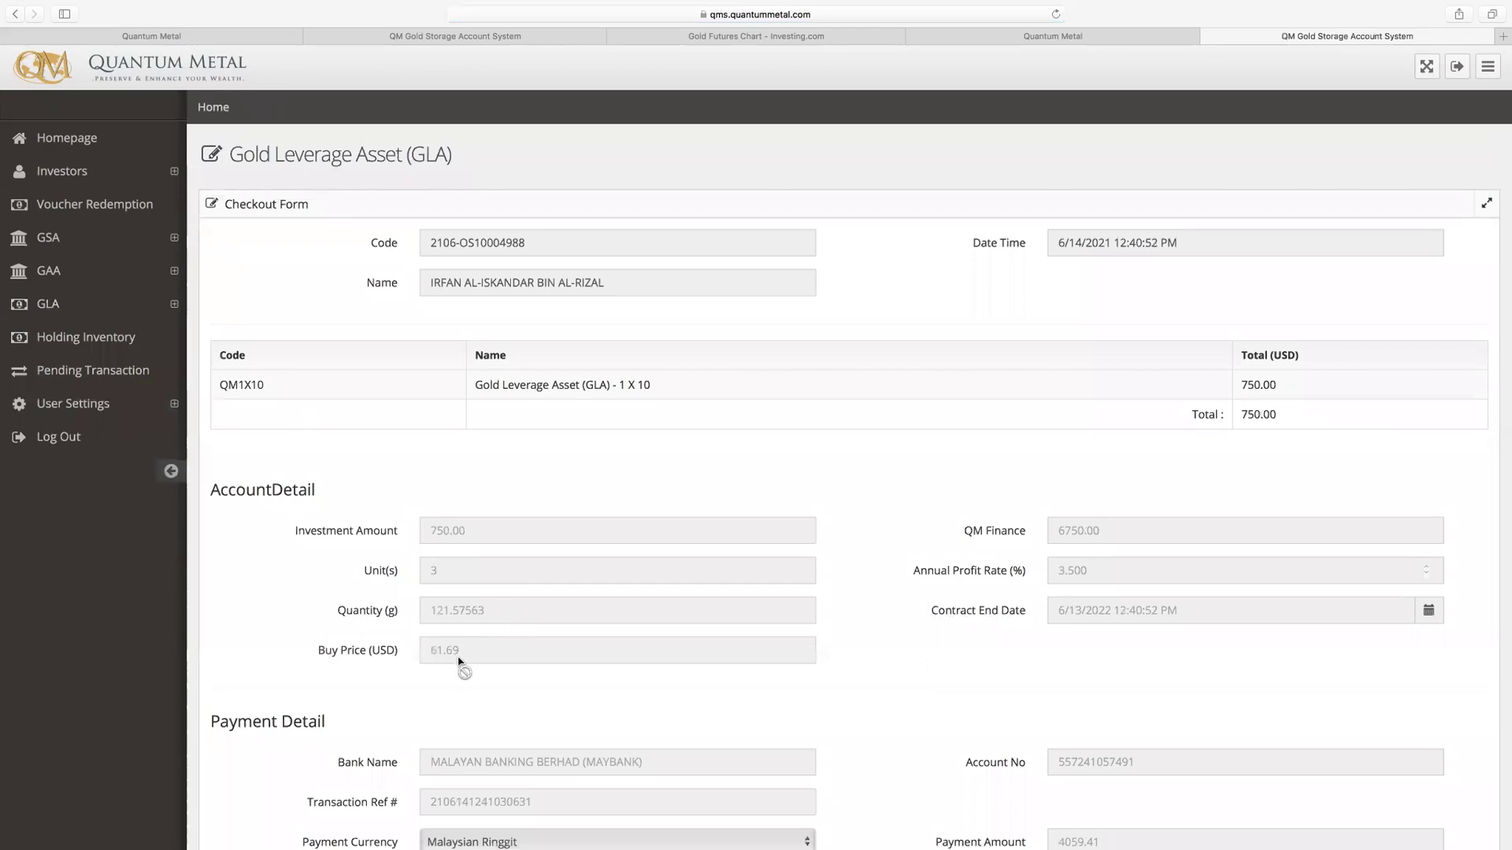
{"action": "left_click", "coordinate": [16, 20]}
{"action": "left_click", "coordinate": [288, 327]}
{"action": "left_click", "coordinate": [15, 14]}
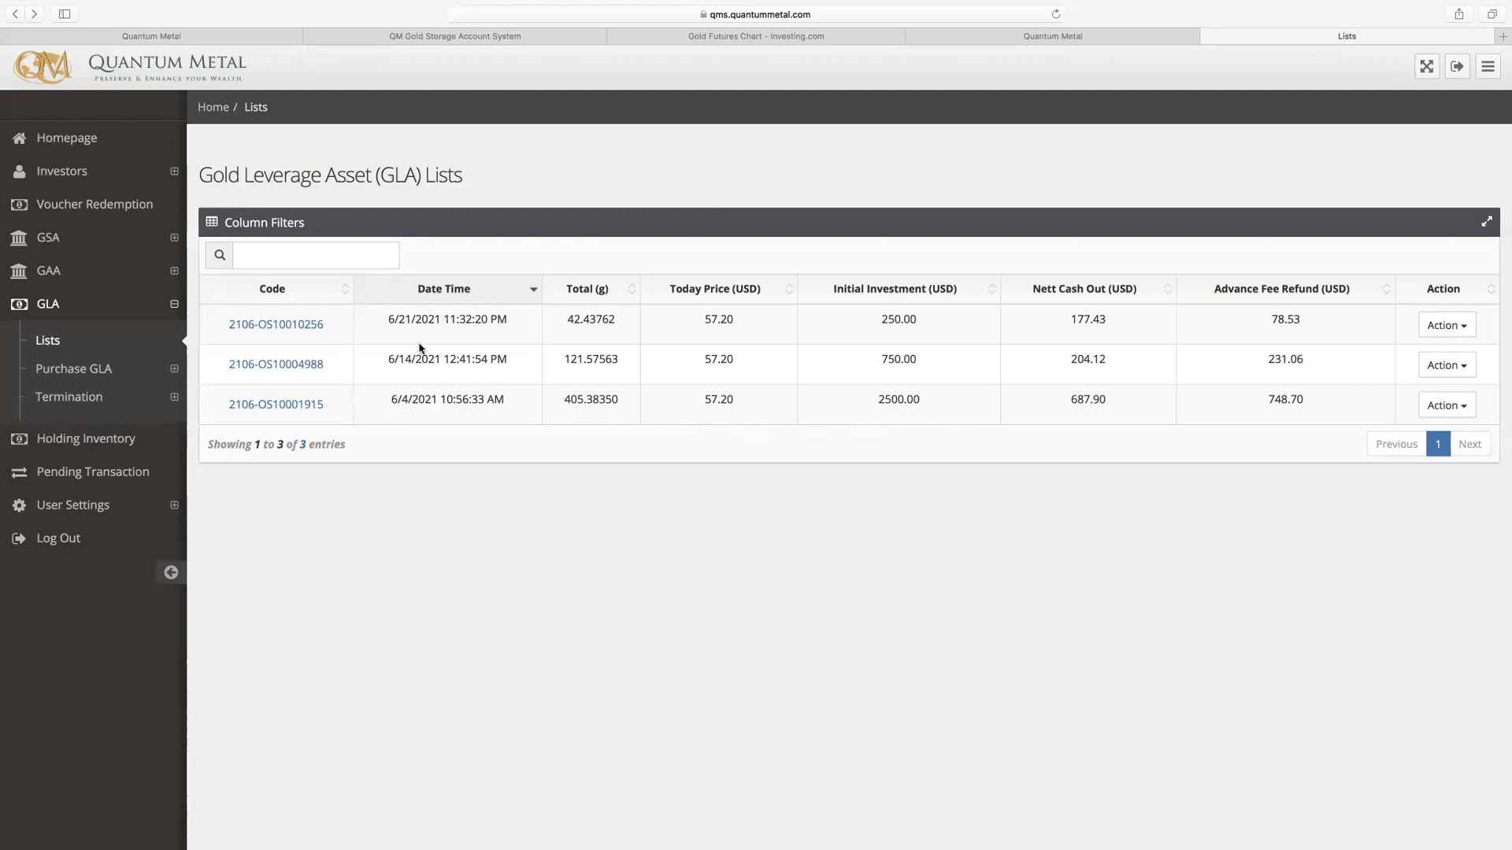
{"action": "left_click_drag", "start_coordinate": [618, 323], "coordinate": [558, 320]}
{"action": "left_click", "coordinate": [63, 543]}
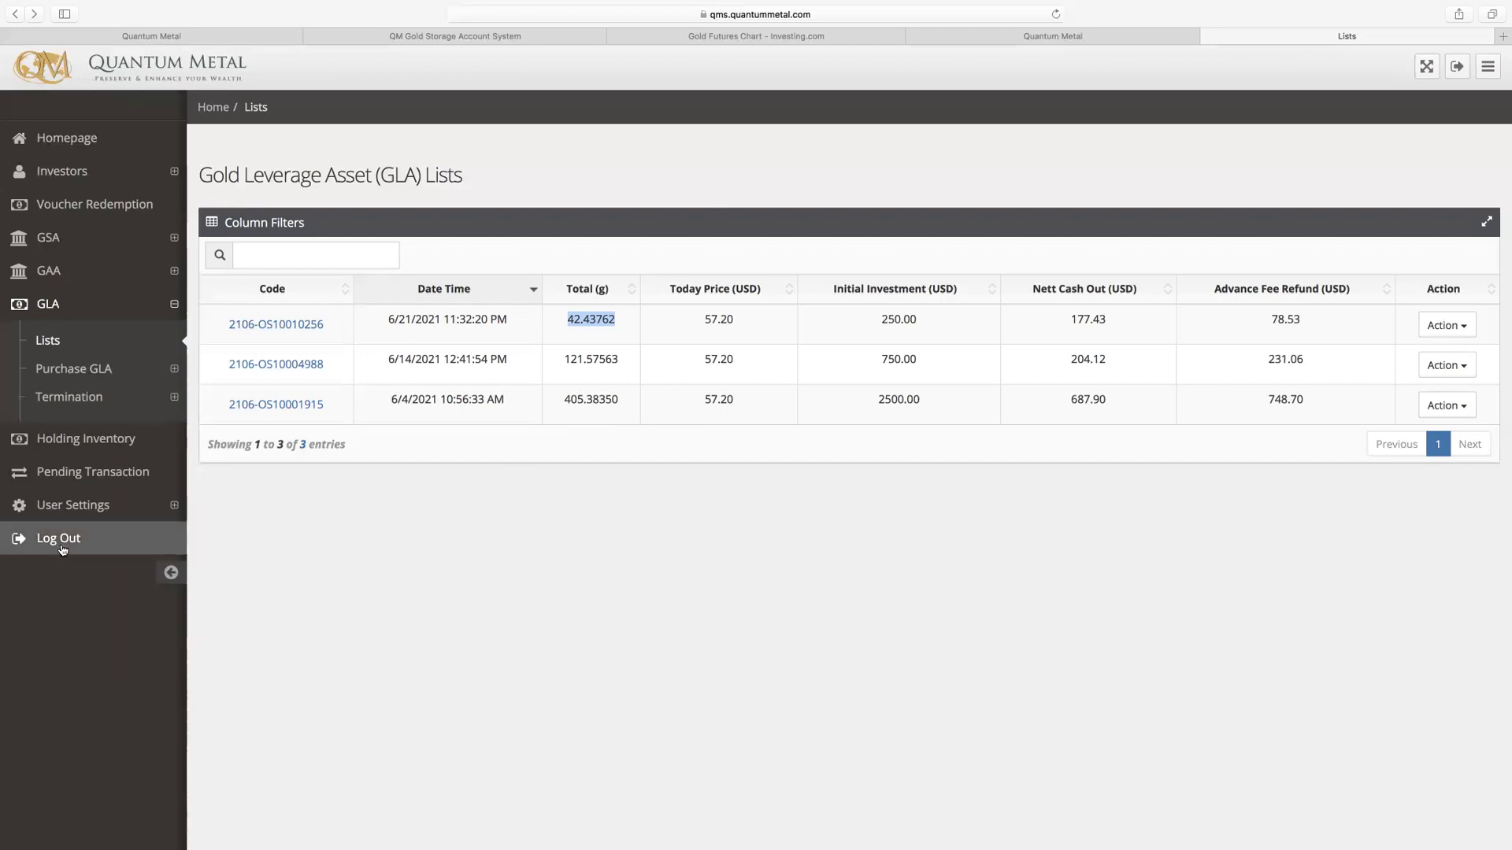